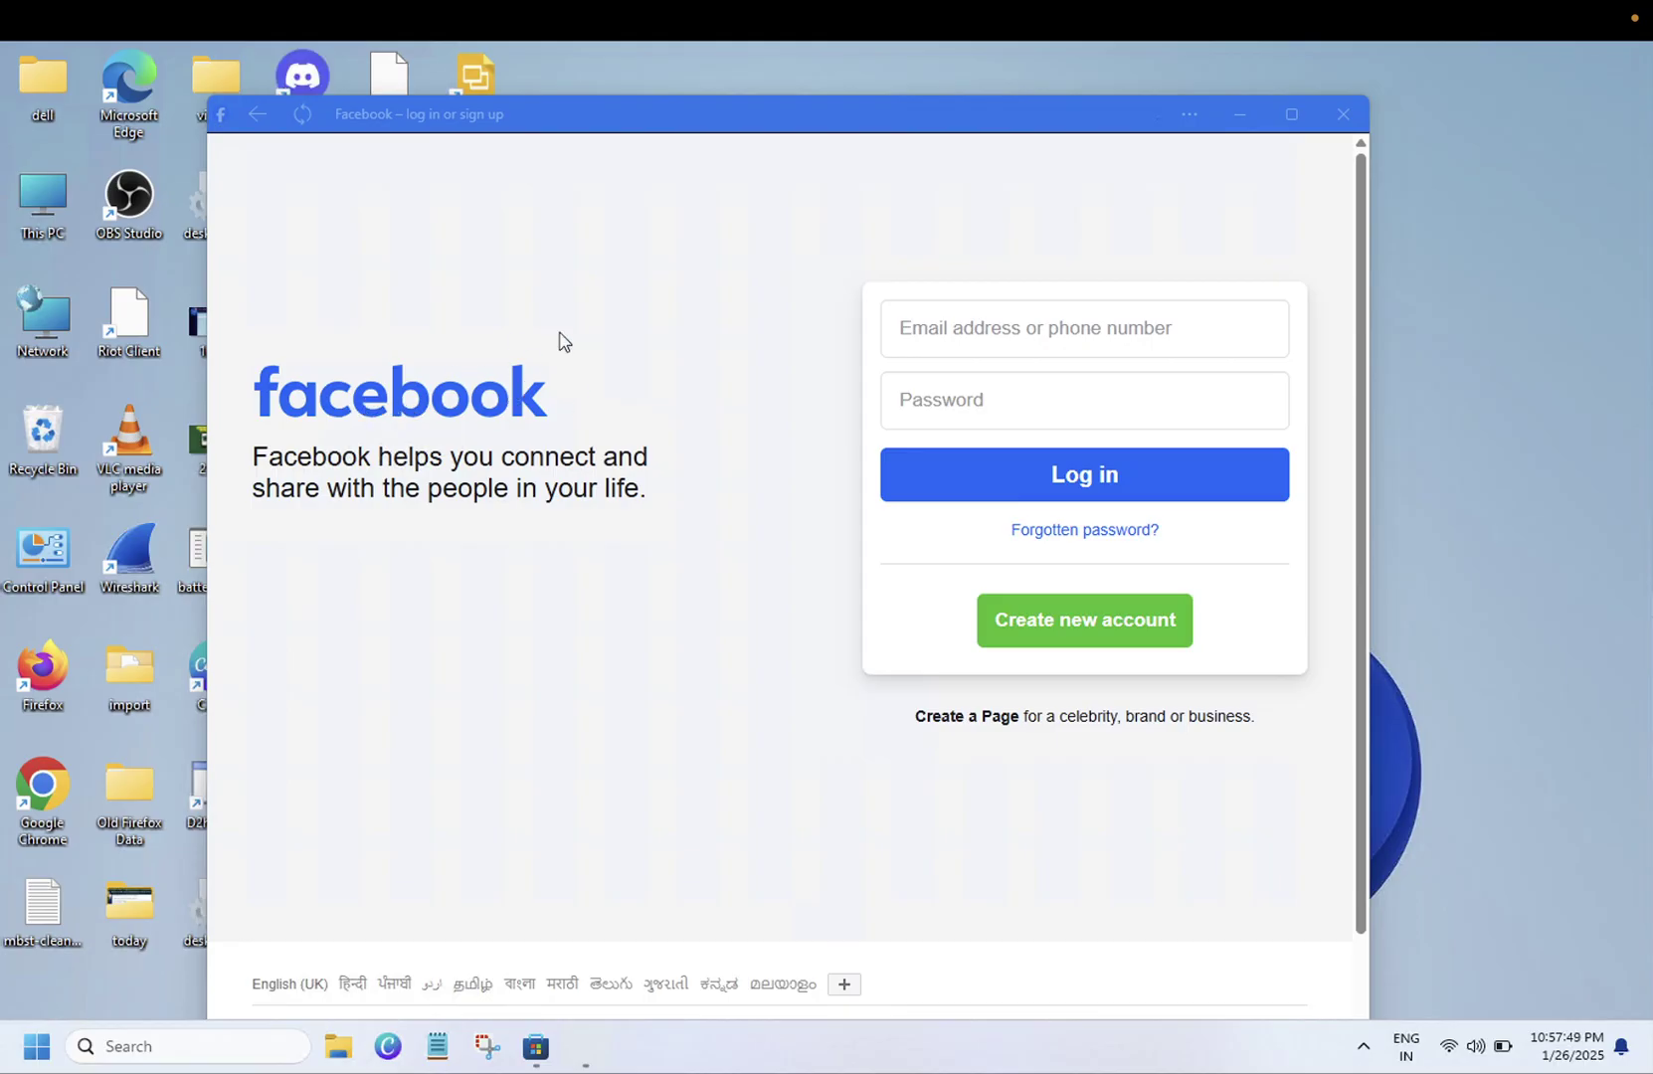
Step: Close the Facebook app window that is showing its log-in page
{"action": "left_click", "coordinate": [1350, 121]}
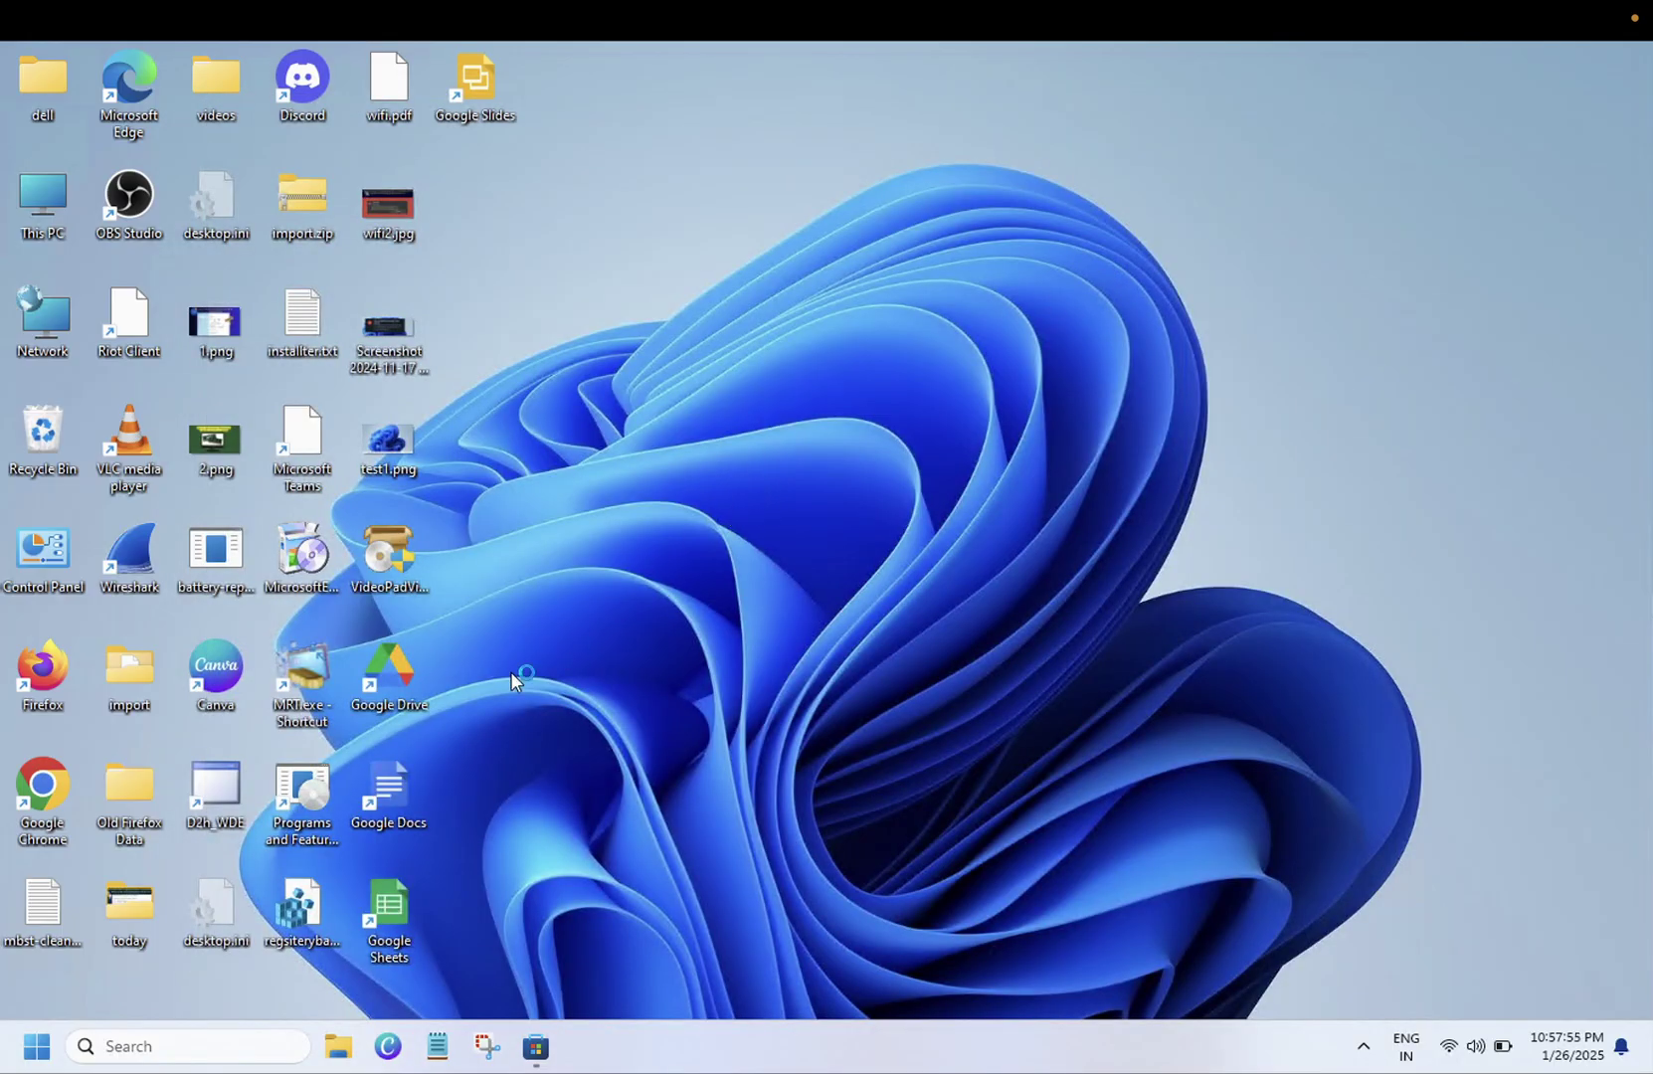
Step: Search Windows for 'micr' and bring forward the Microsoft Store window on the Facebook page
{"action": "left_click", "coordinate": [184, 1040]}
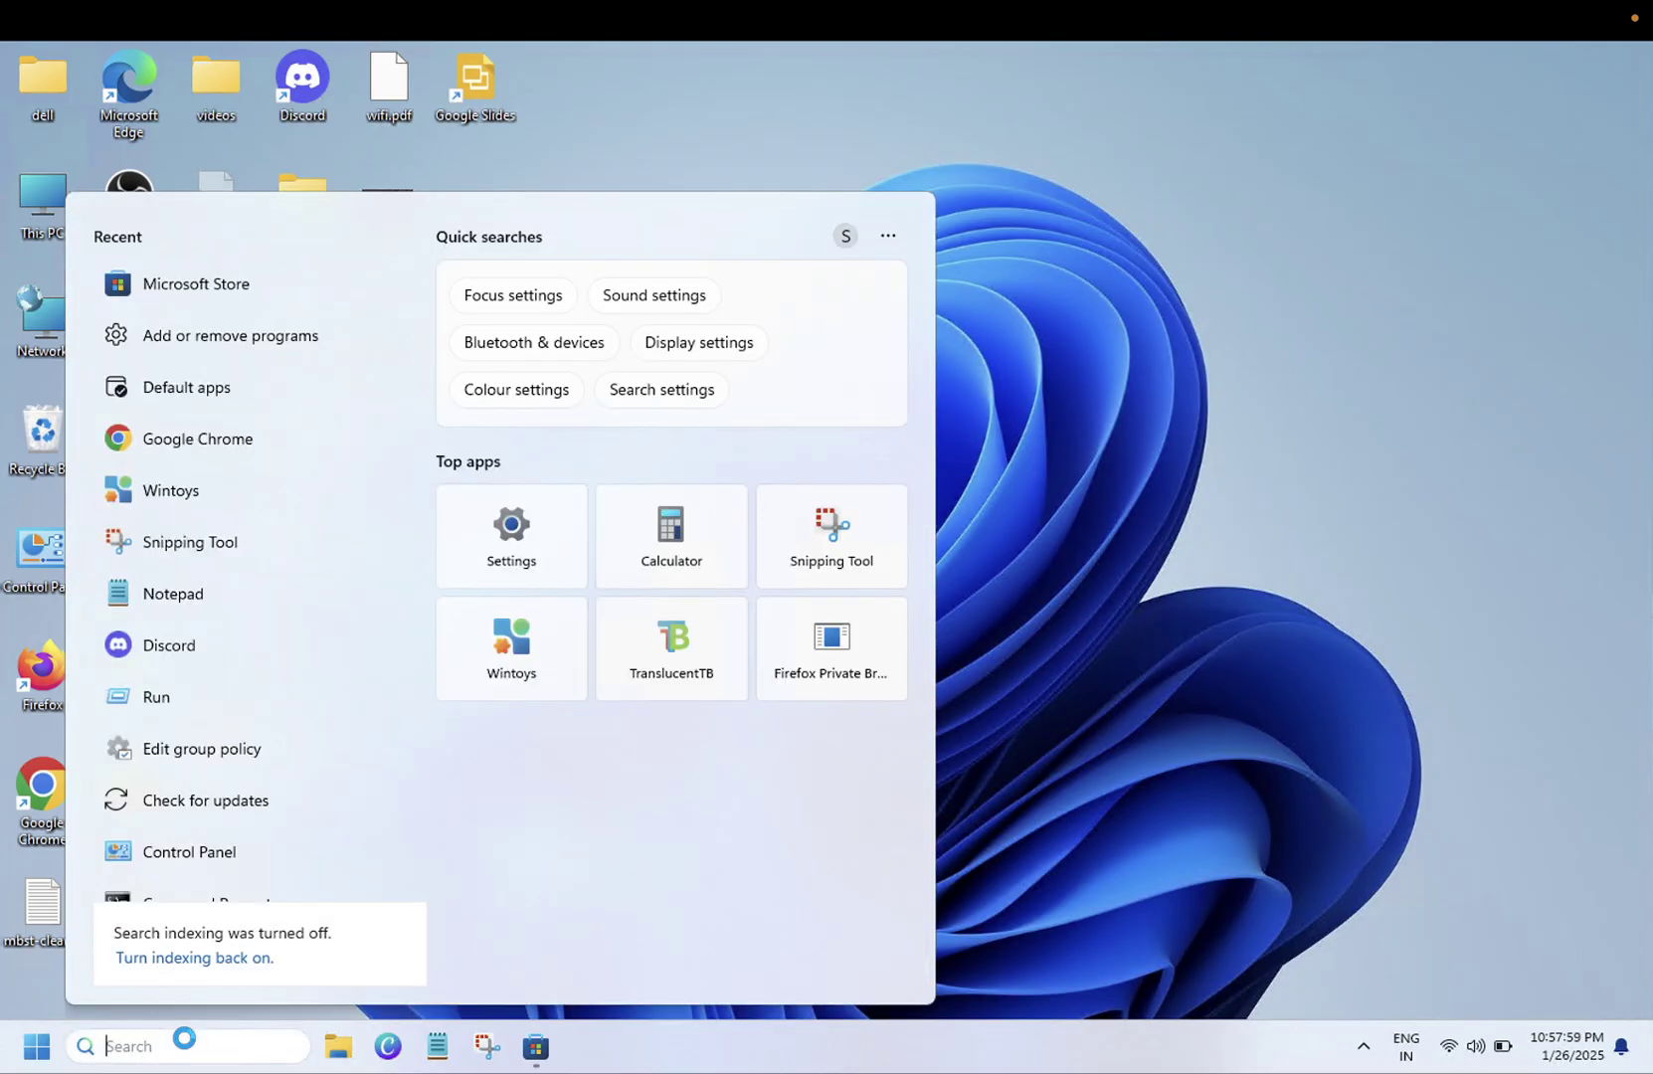
{"action": "type", "text": "micr"}
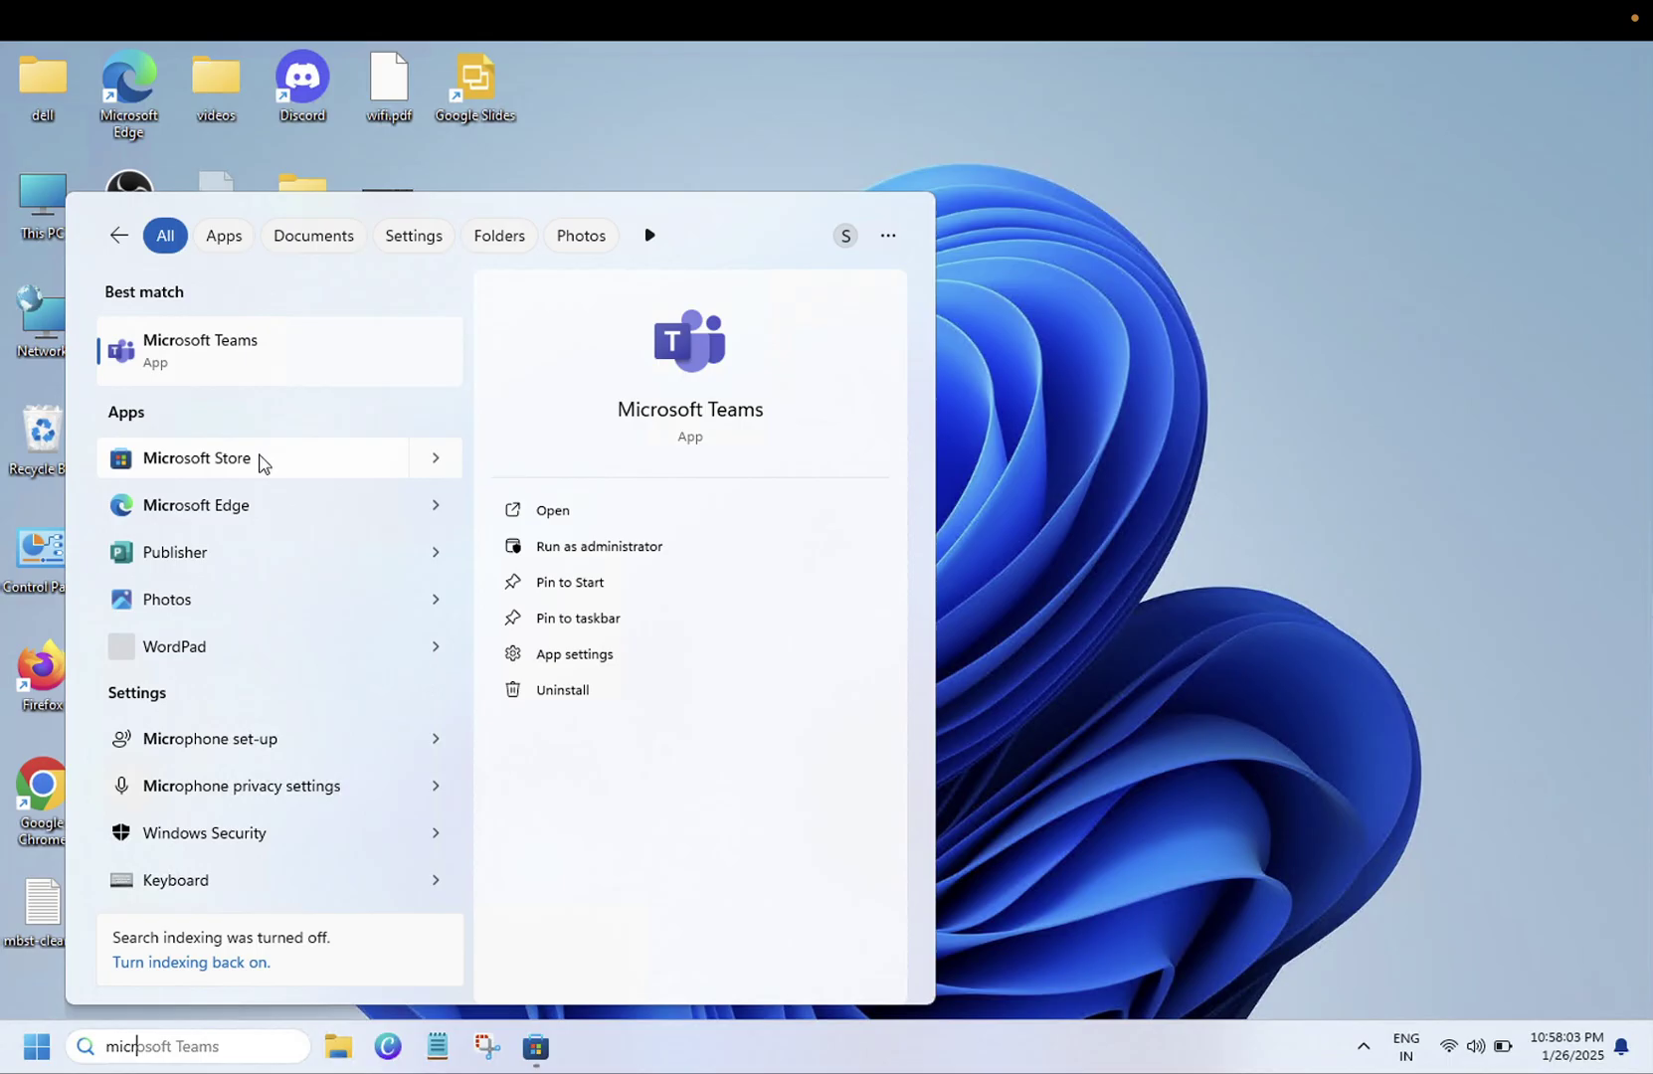
{"action": "left_click", "coordinate": [535, 1047]}
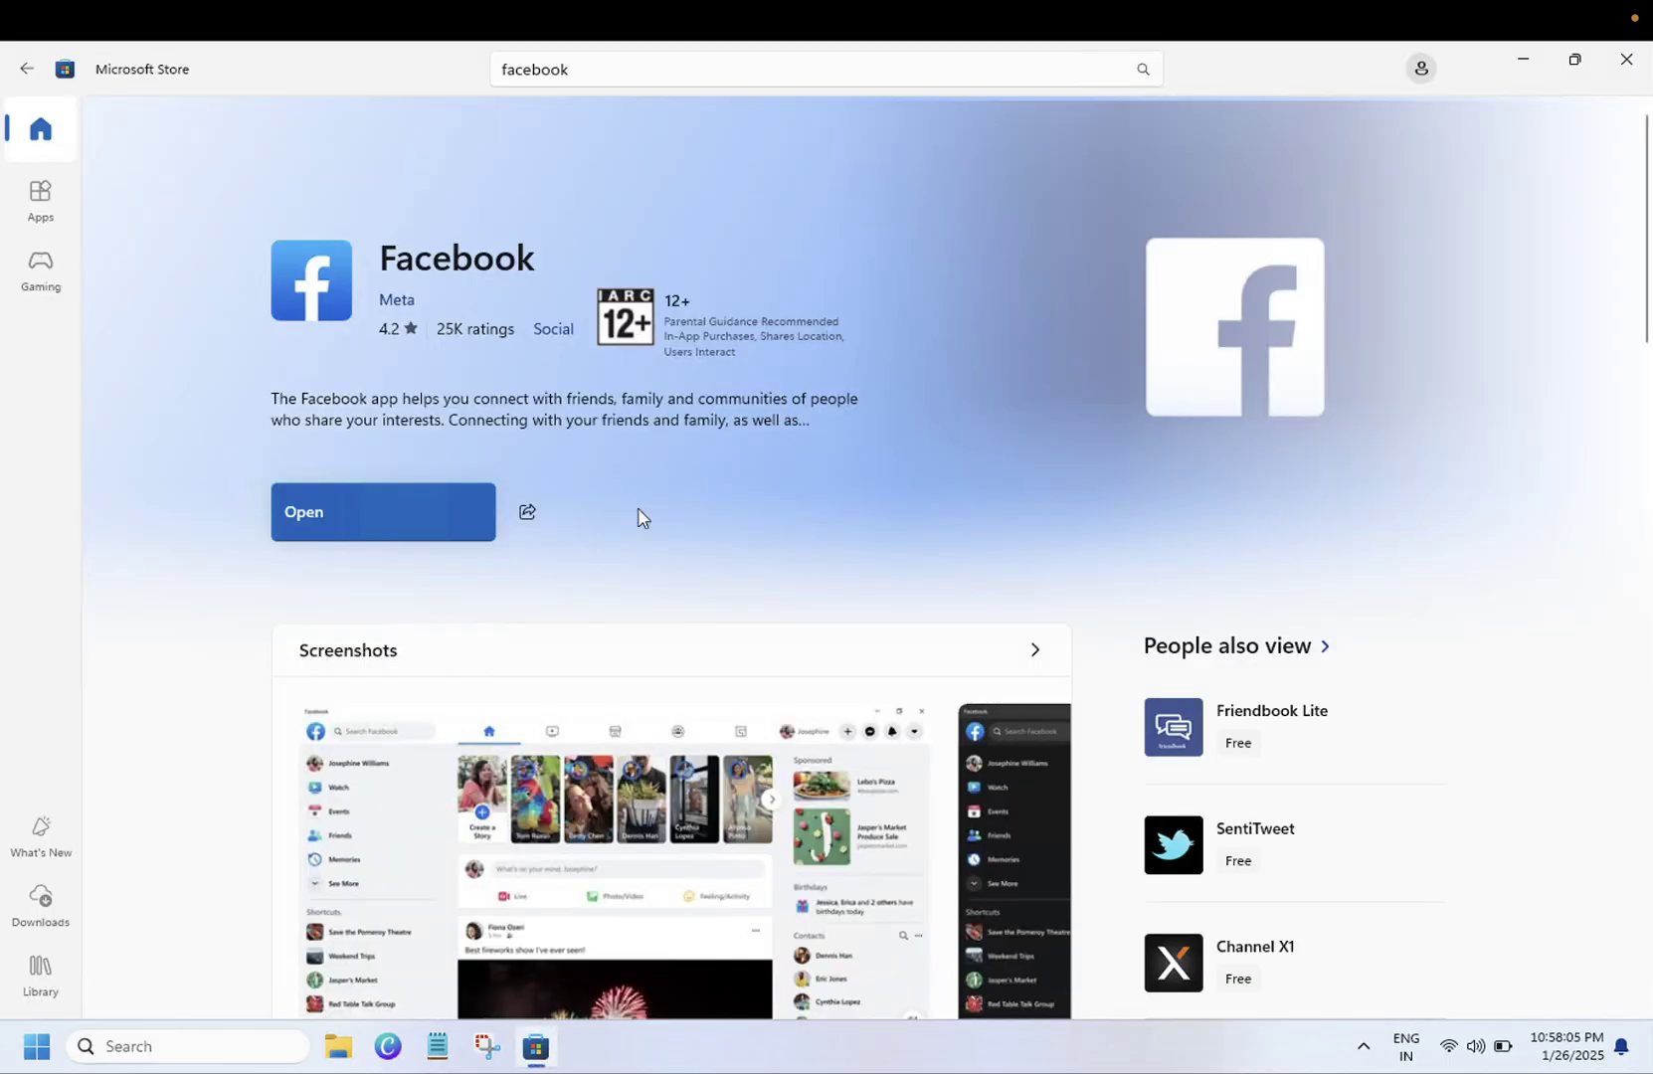
Step: Replace the old 'facebook' Store search with 'in' to find the Instagram app
{"action": "left_click", "coordinate": [26, 70]}
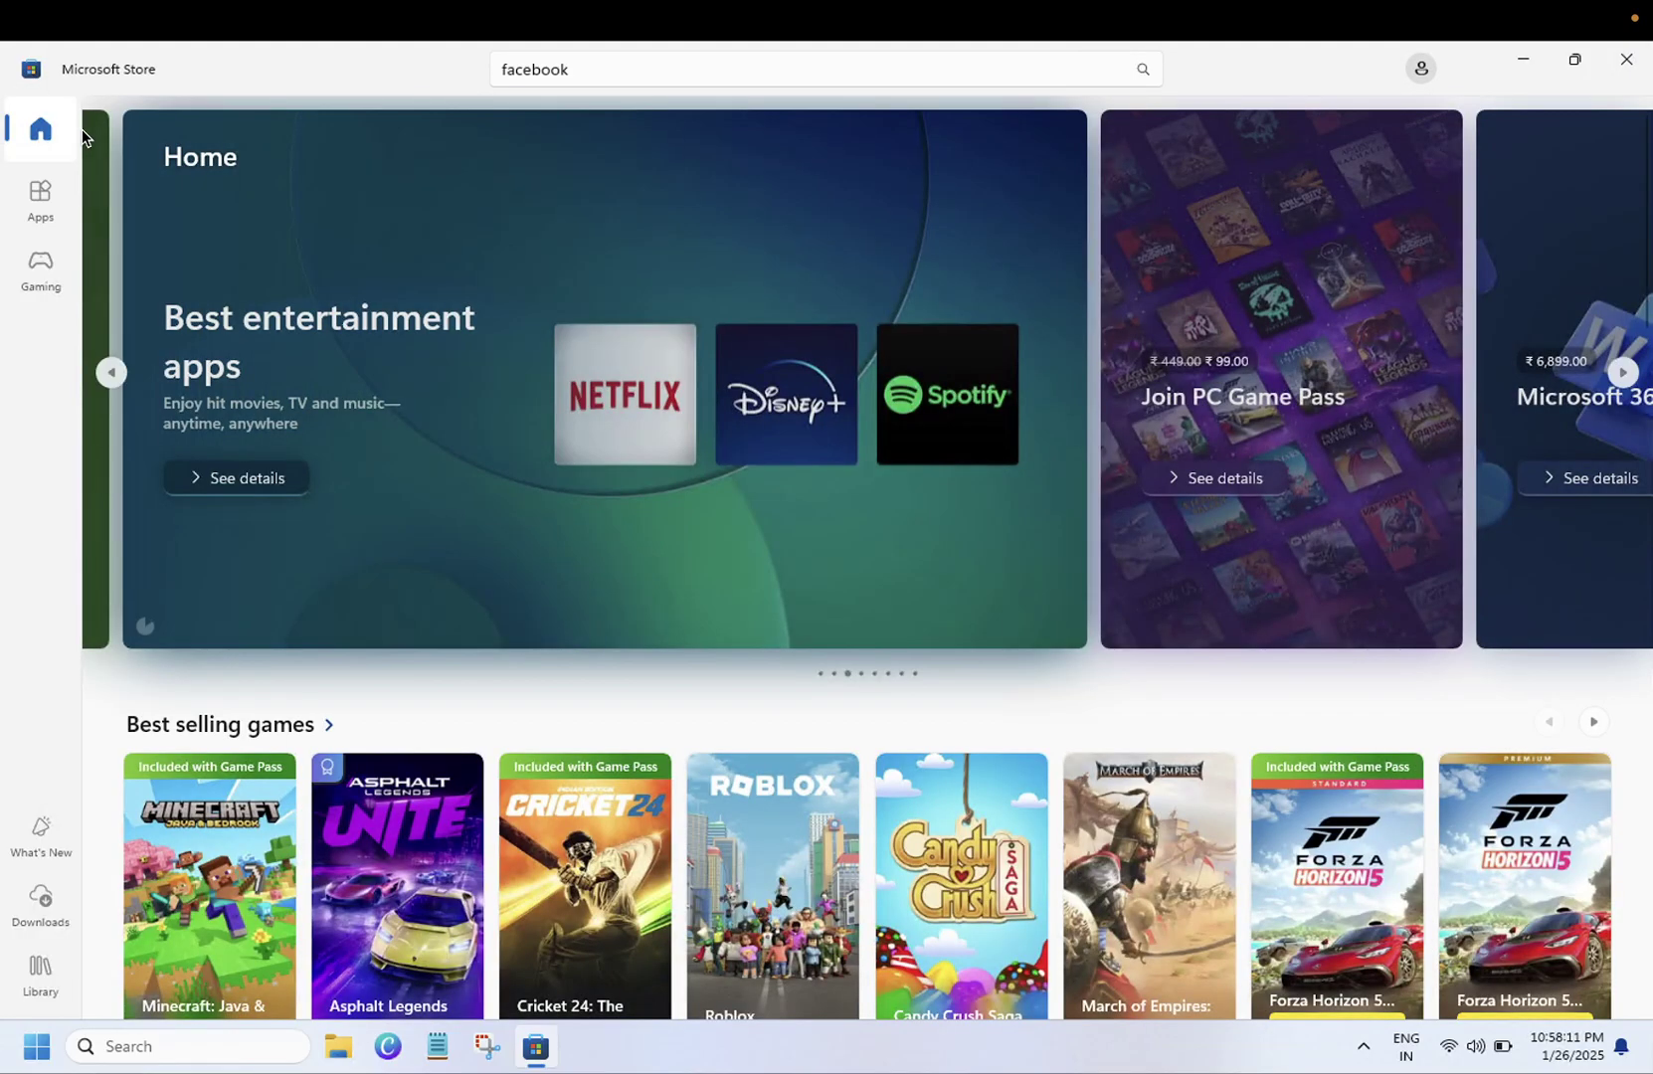
{"action": "left_click", "coordinate": [518, 63]}
{"action": "key", "text": "BackSpace"}
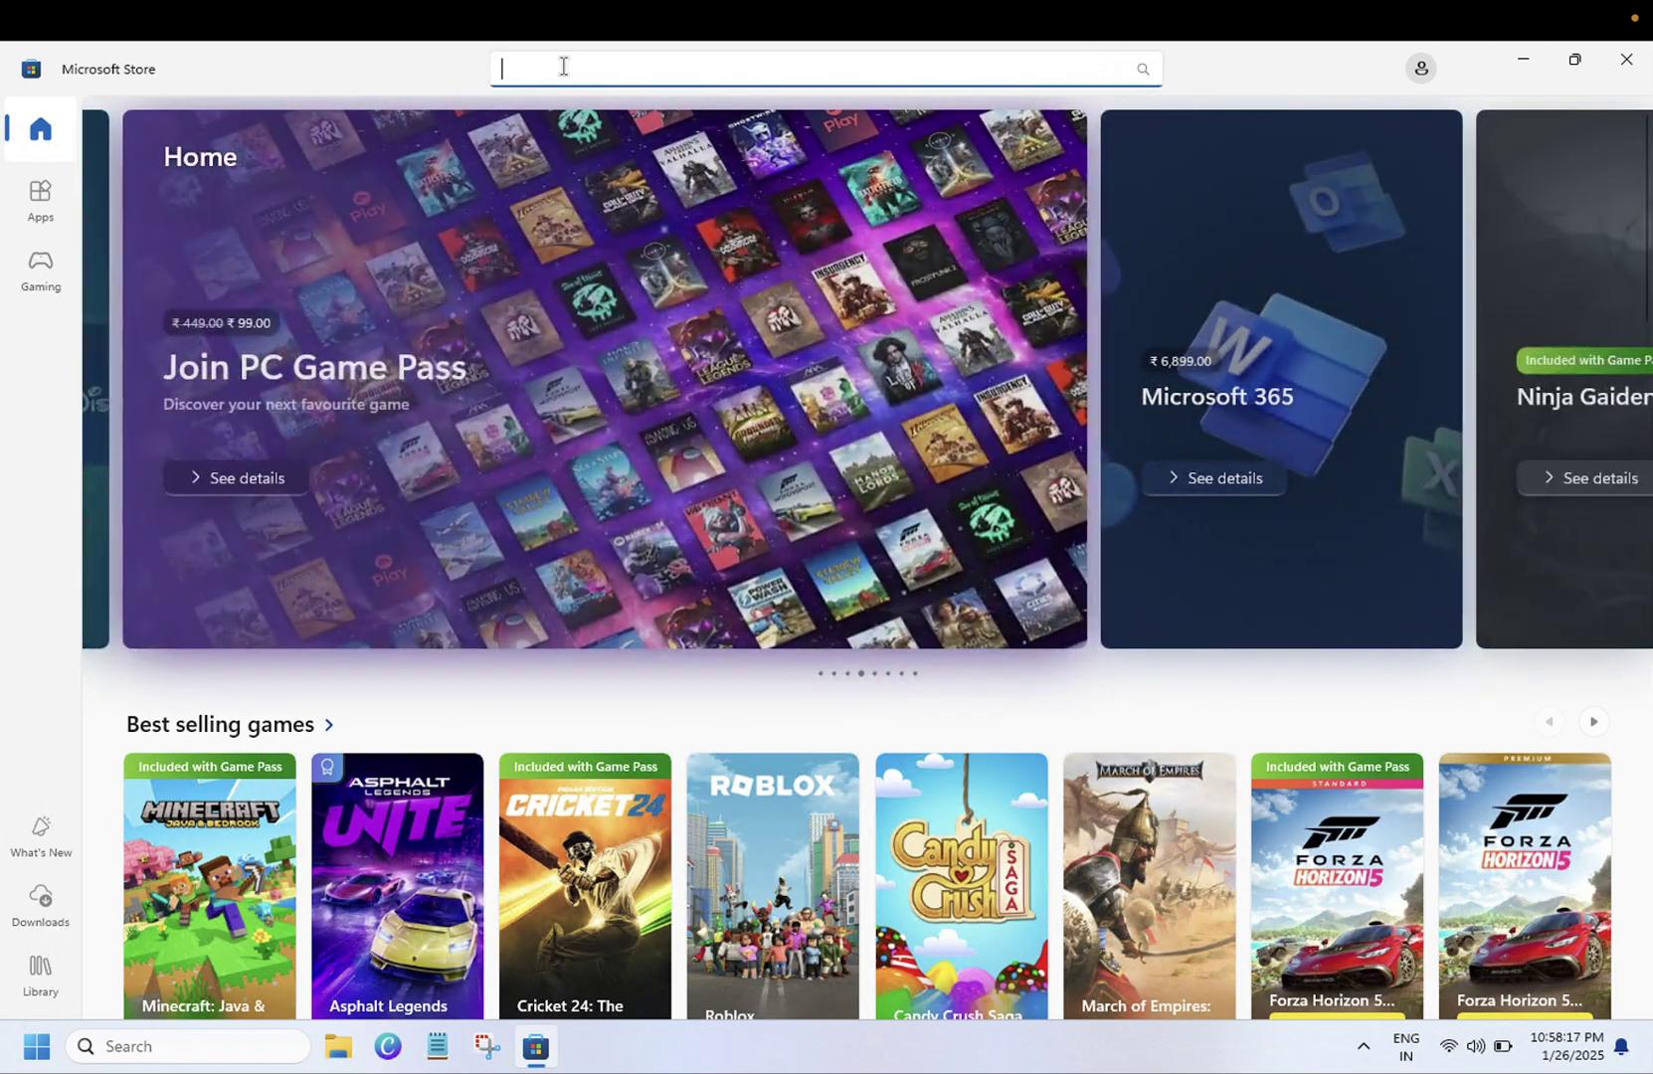
{"action": "type", "text": "in"}
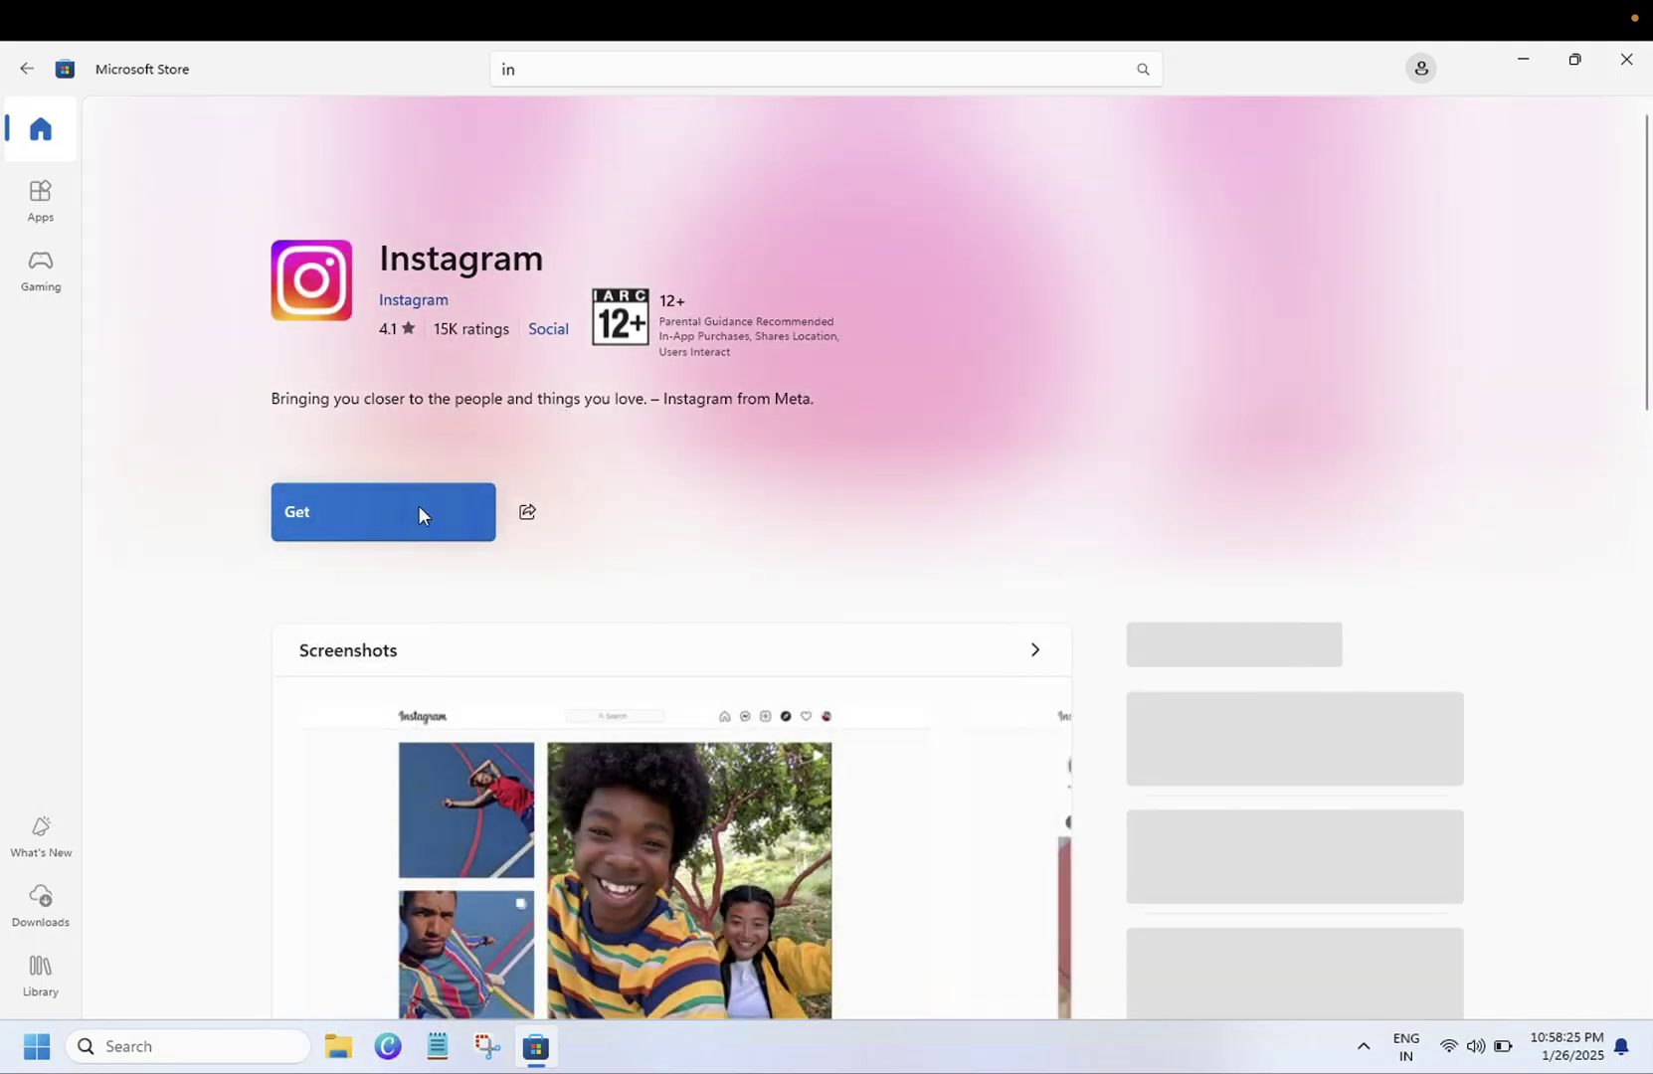
Step: Get the free Instagram app, browse the Gaming page while it installs, then launch it
{"action": "left_click", "coordinate": [420, 515]}
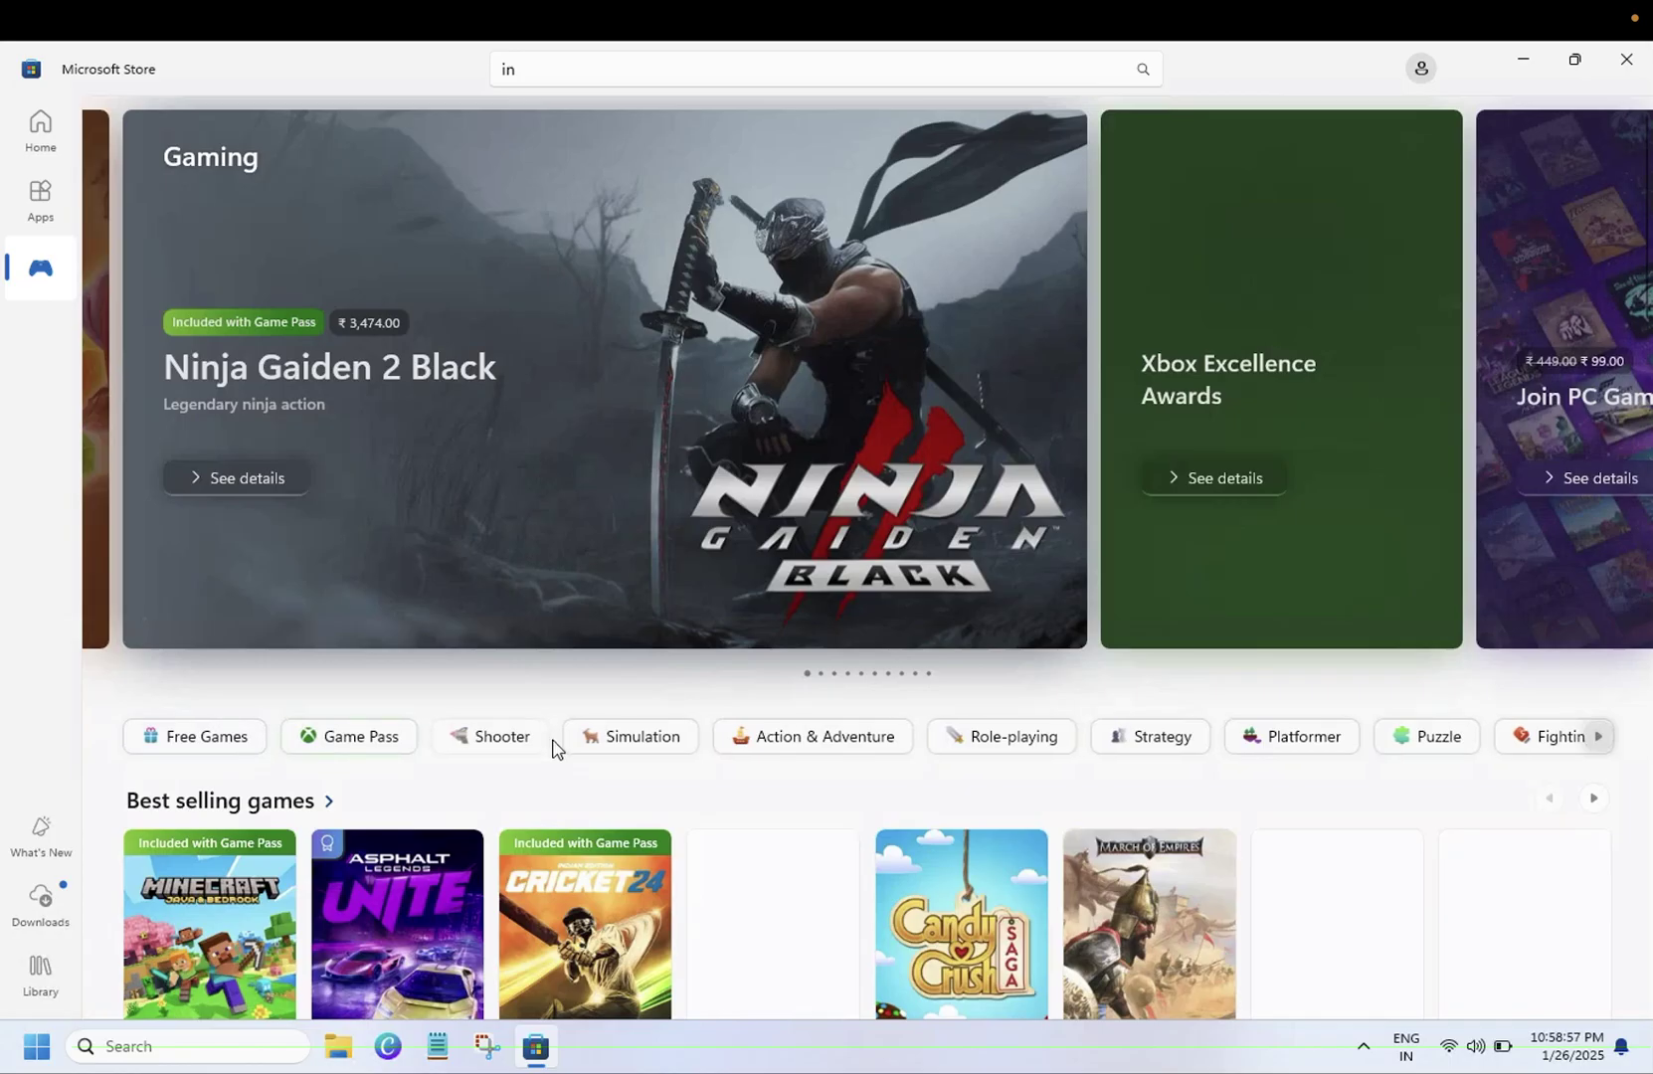
{"action": "scroll", "coordinate": [557, 741], "scroll_direction": "right", "scroll_amount": 3}
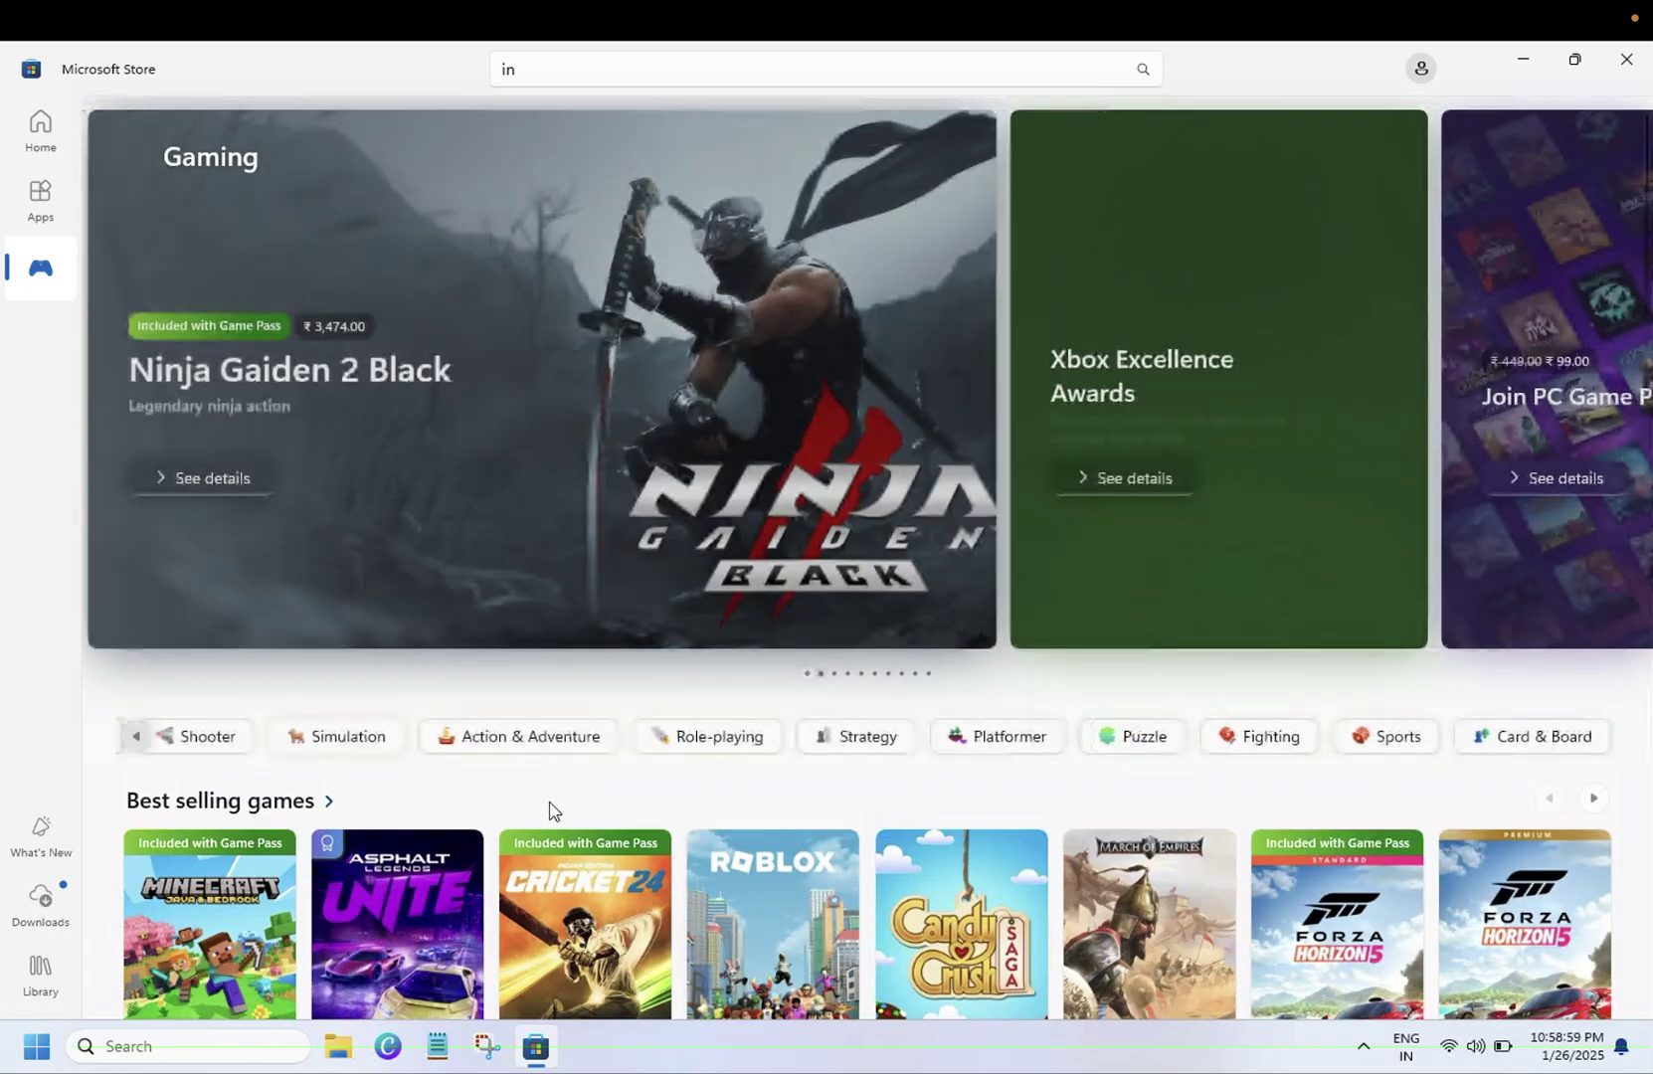
{"action": "scroll", "coordinate": [550, 813], "scroll_direction": "down", "scroll_amount": 3}
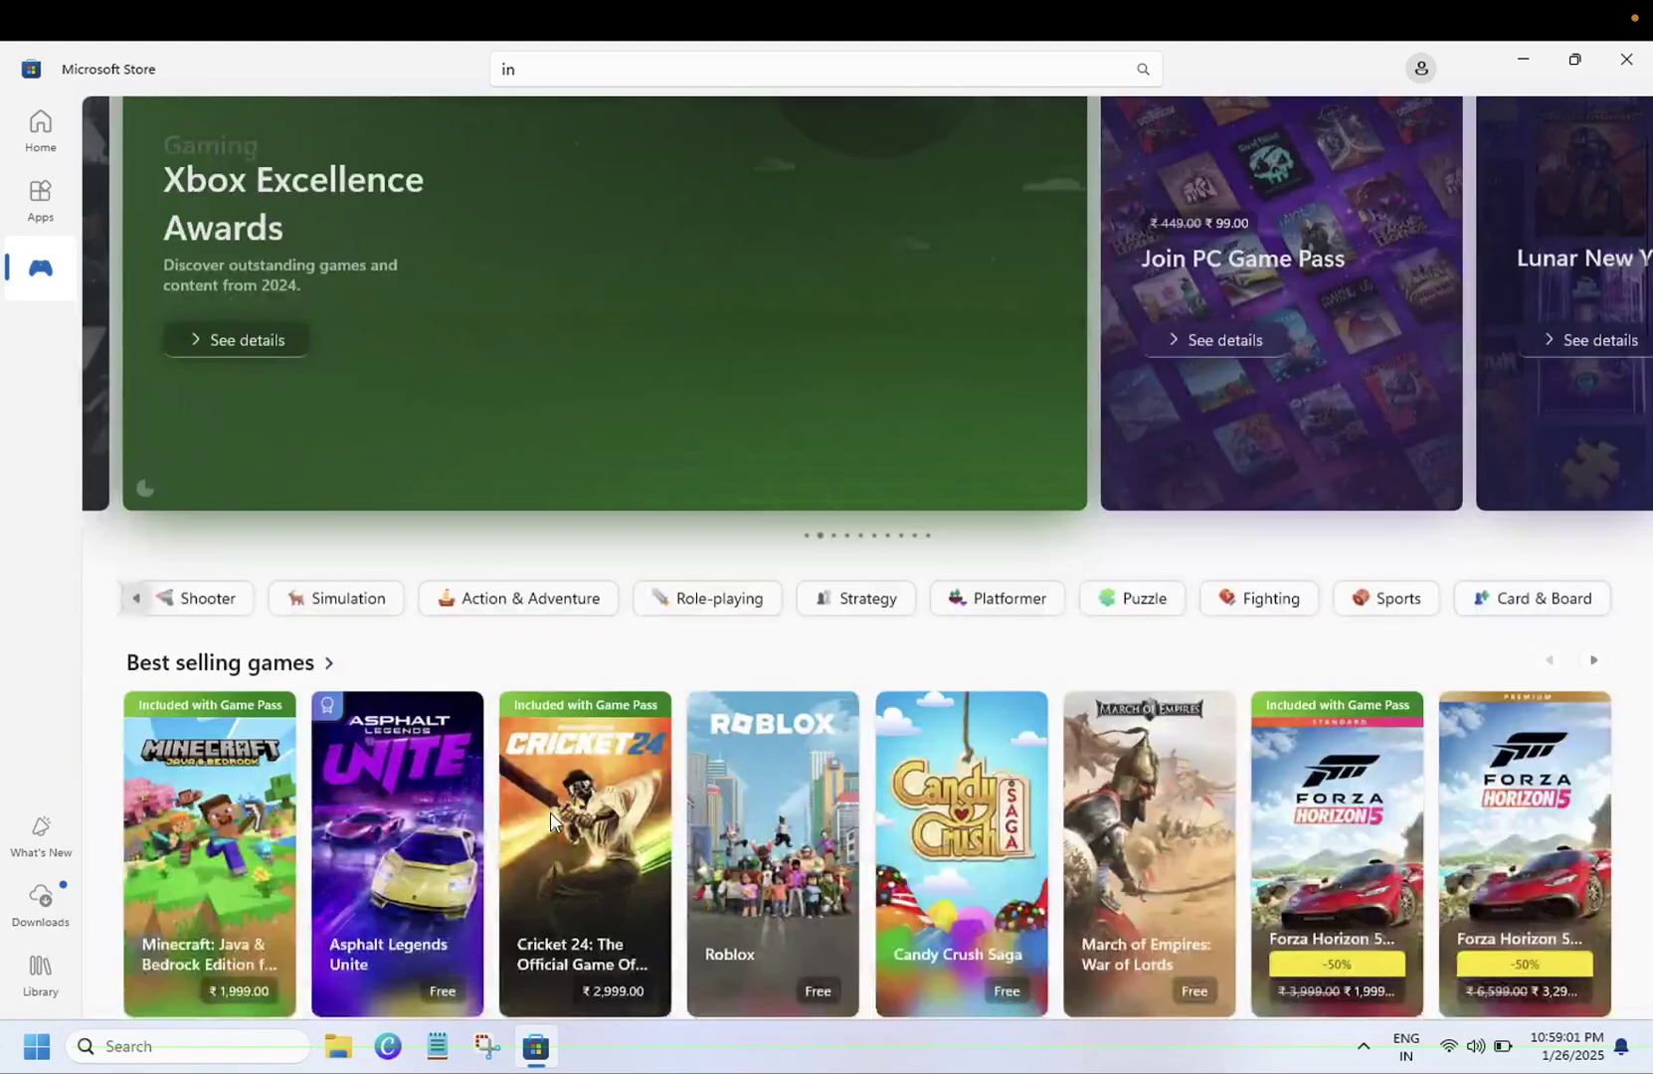
{"action": "scroll", "coordinate": [550, 811], "scroll_direction": "down", "scroll_amount": 1}
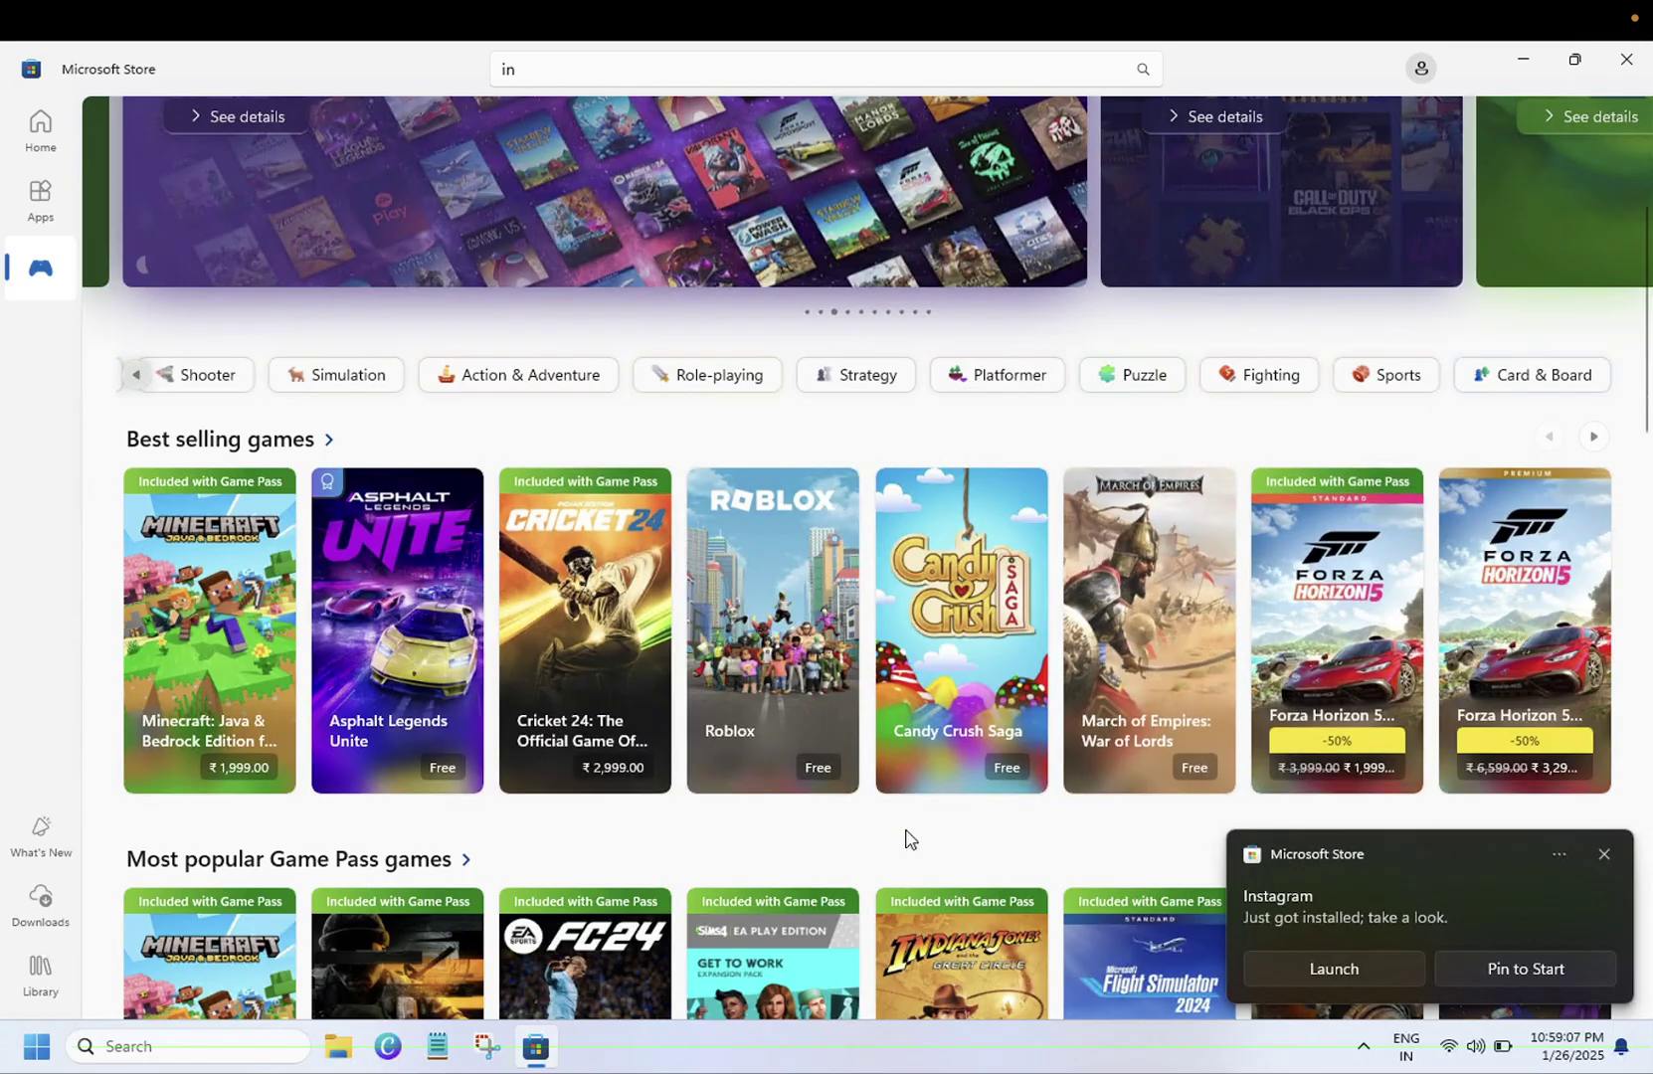
{"action": "scroll", "coordinate": [1092, 815], "scroll_direction": "down", "scroll_amount": 1}
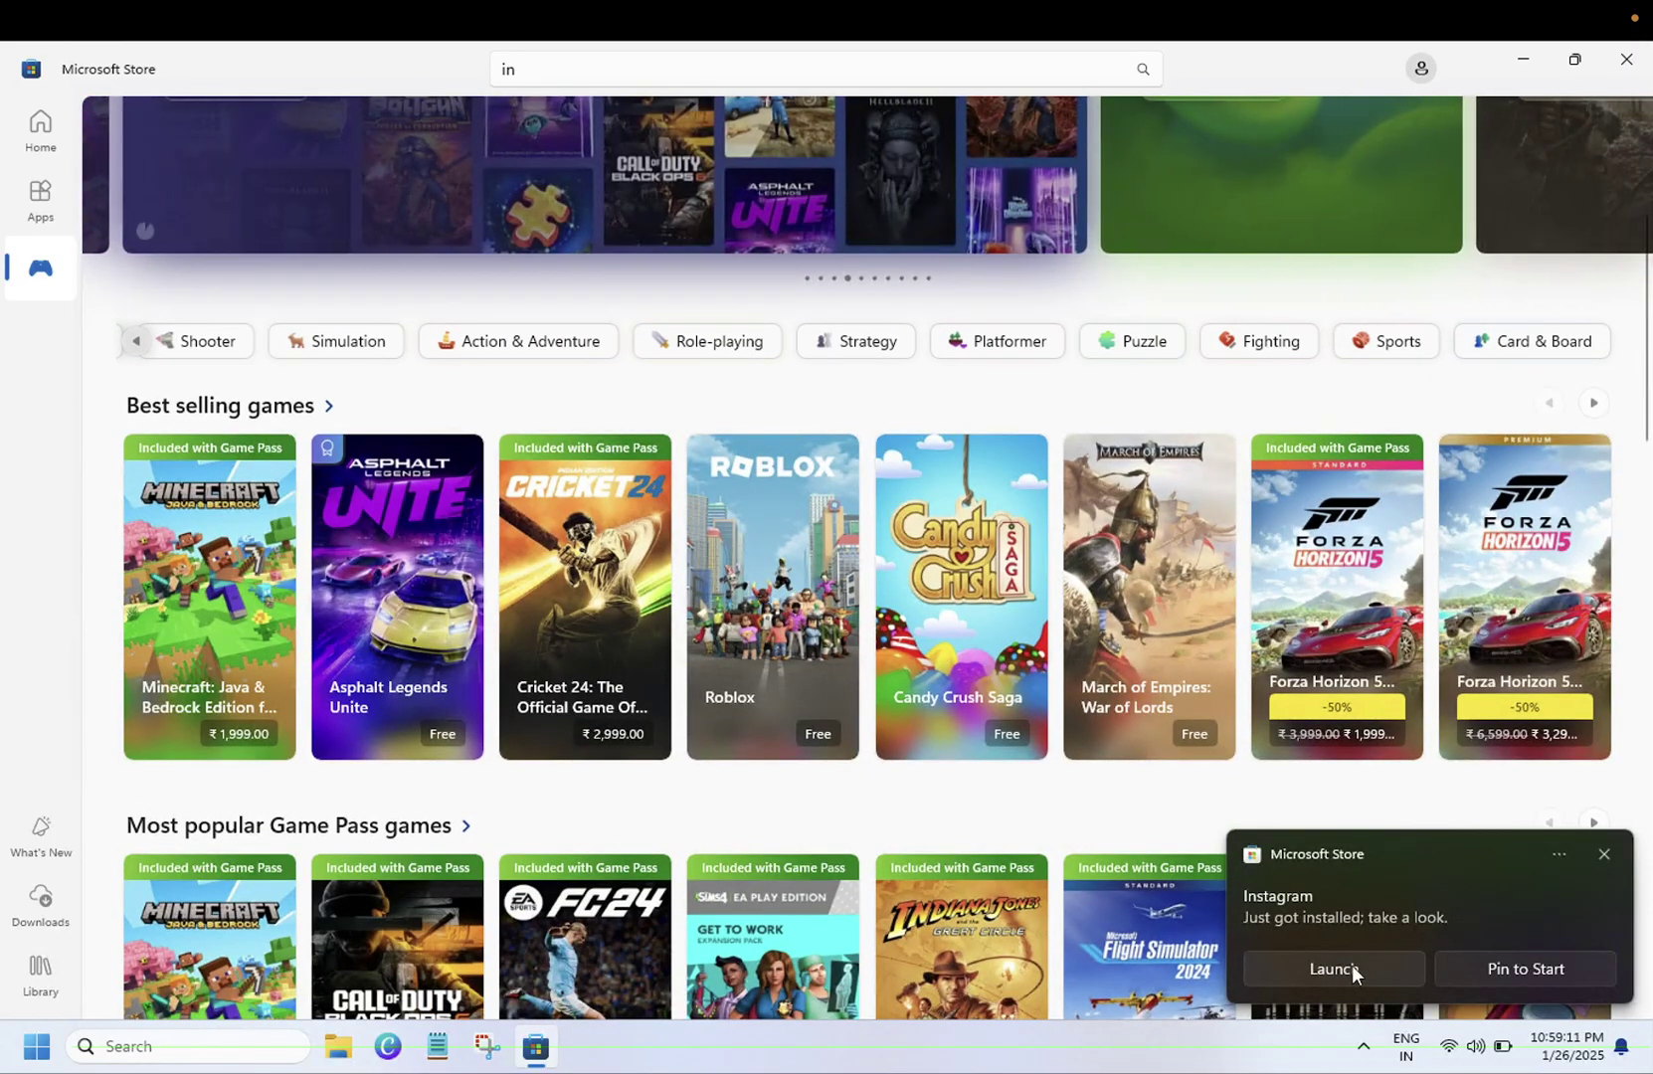
{"action": "left_click", "coordinate": [1350, 968]}
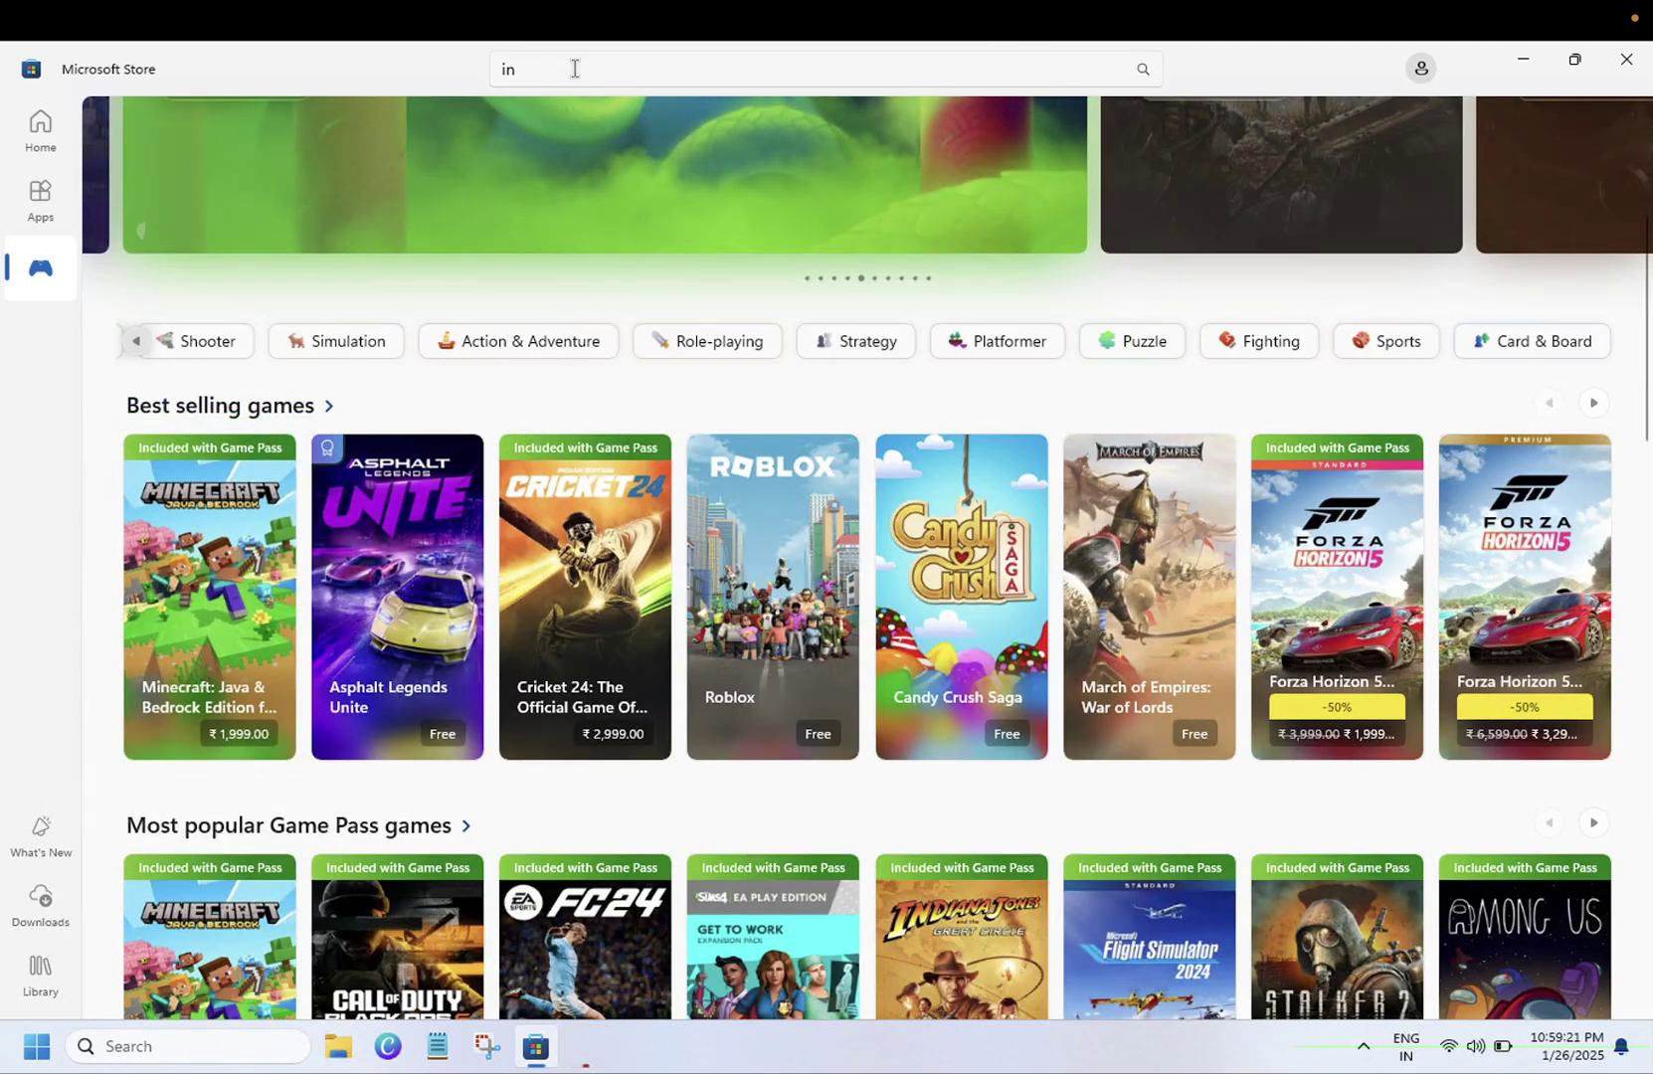
Step: Close the Store, allow Instagram's Start and taskbar pinning plus a desktop shortcut, then close Instagram
{"action": "left_click", "coordinate": [1623, 81]}
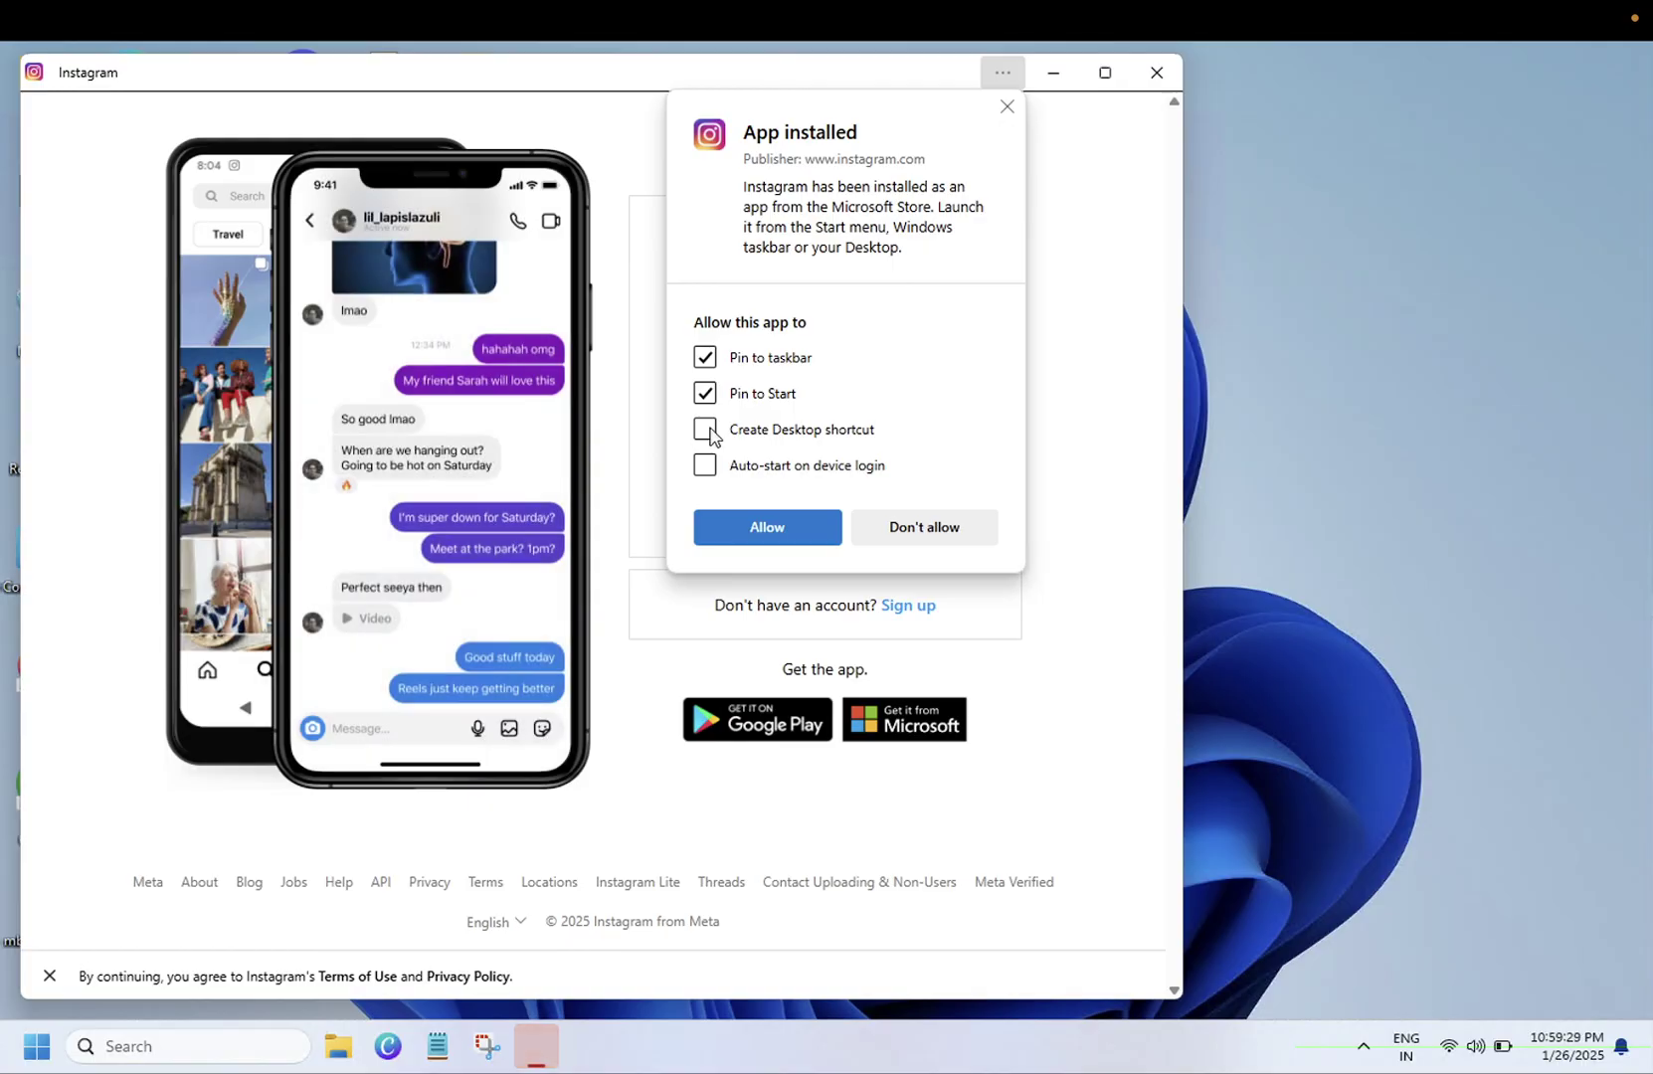
{"action": "left_click", "coordinate": [706, 431]}
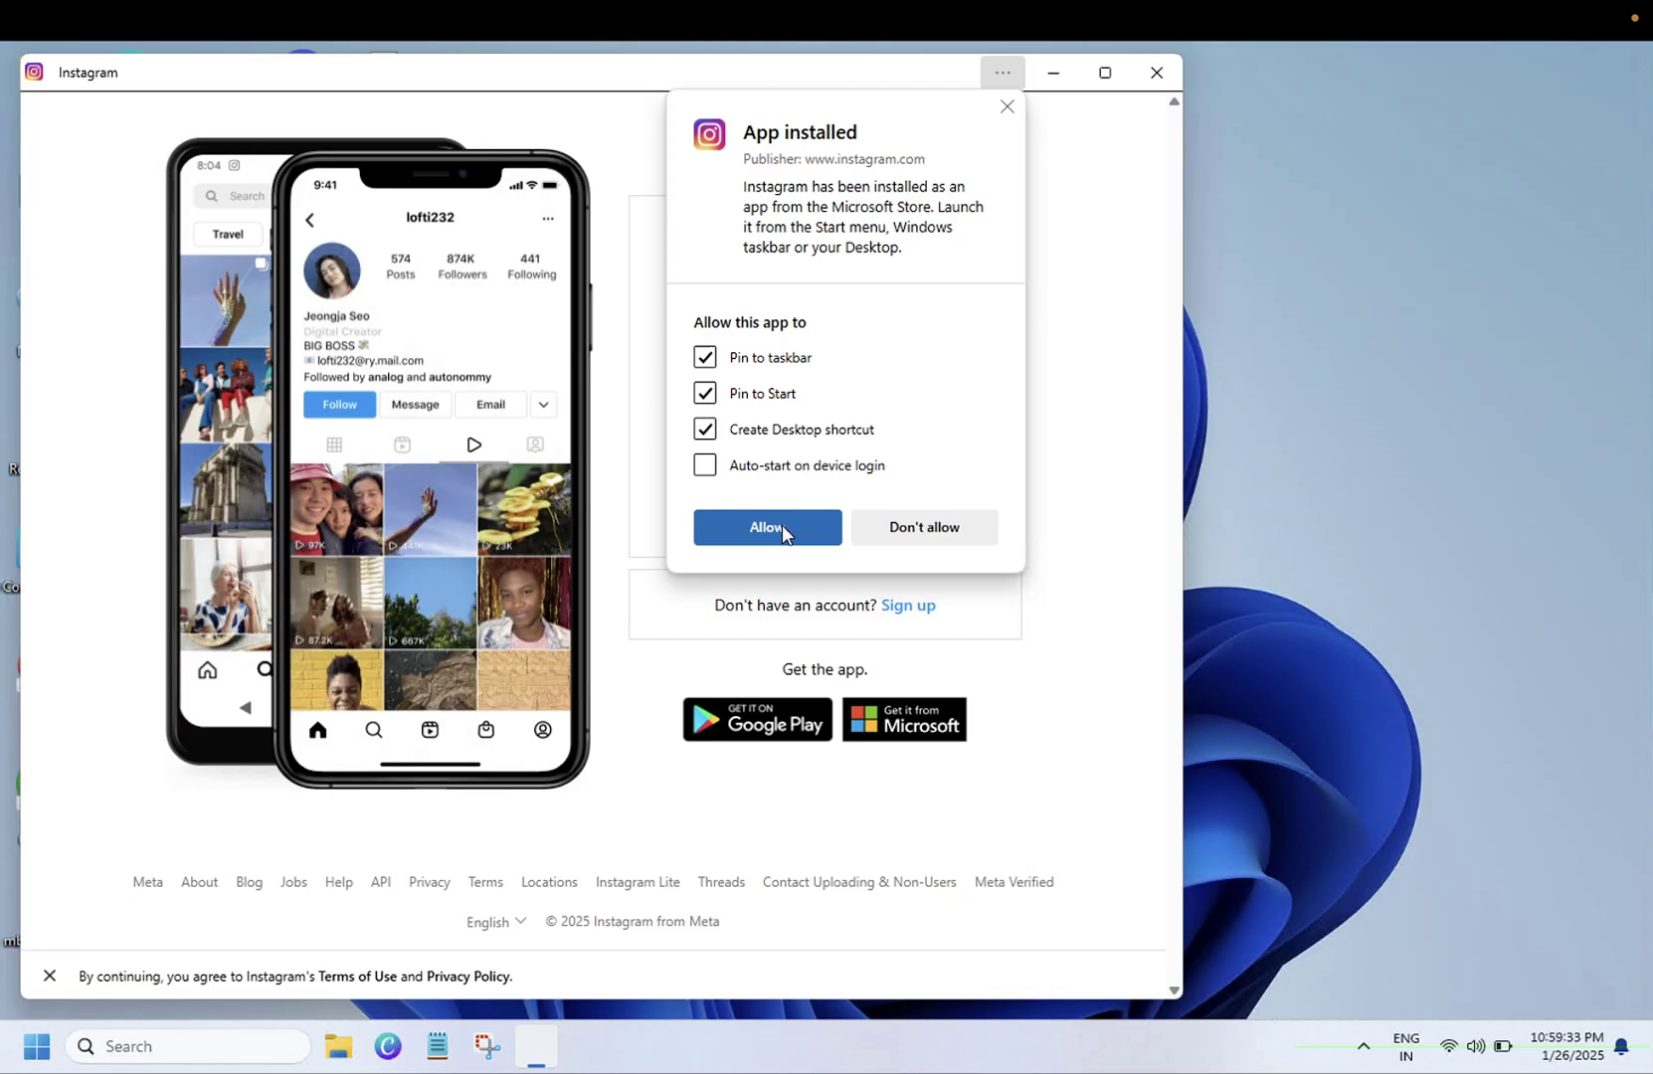
{"action": "left_click", "coordinate": [782, 527]}
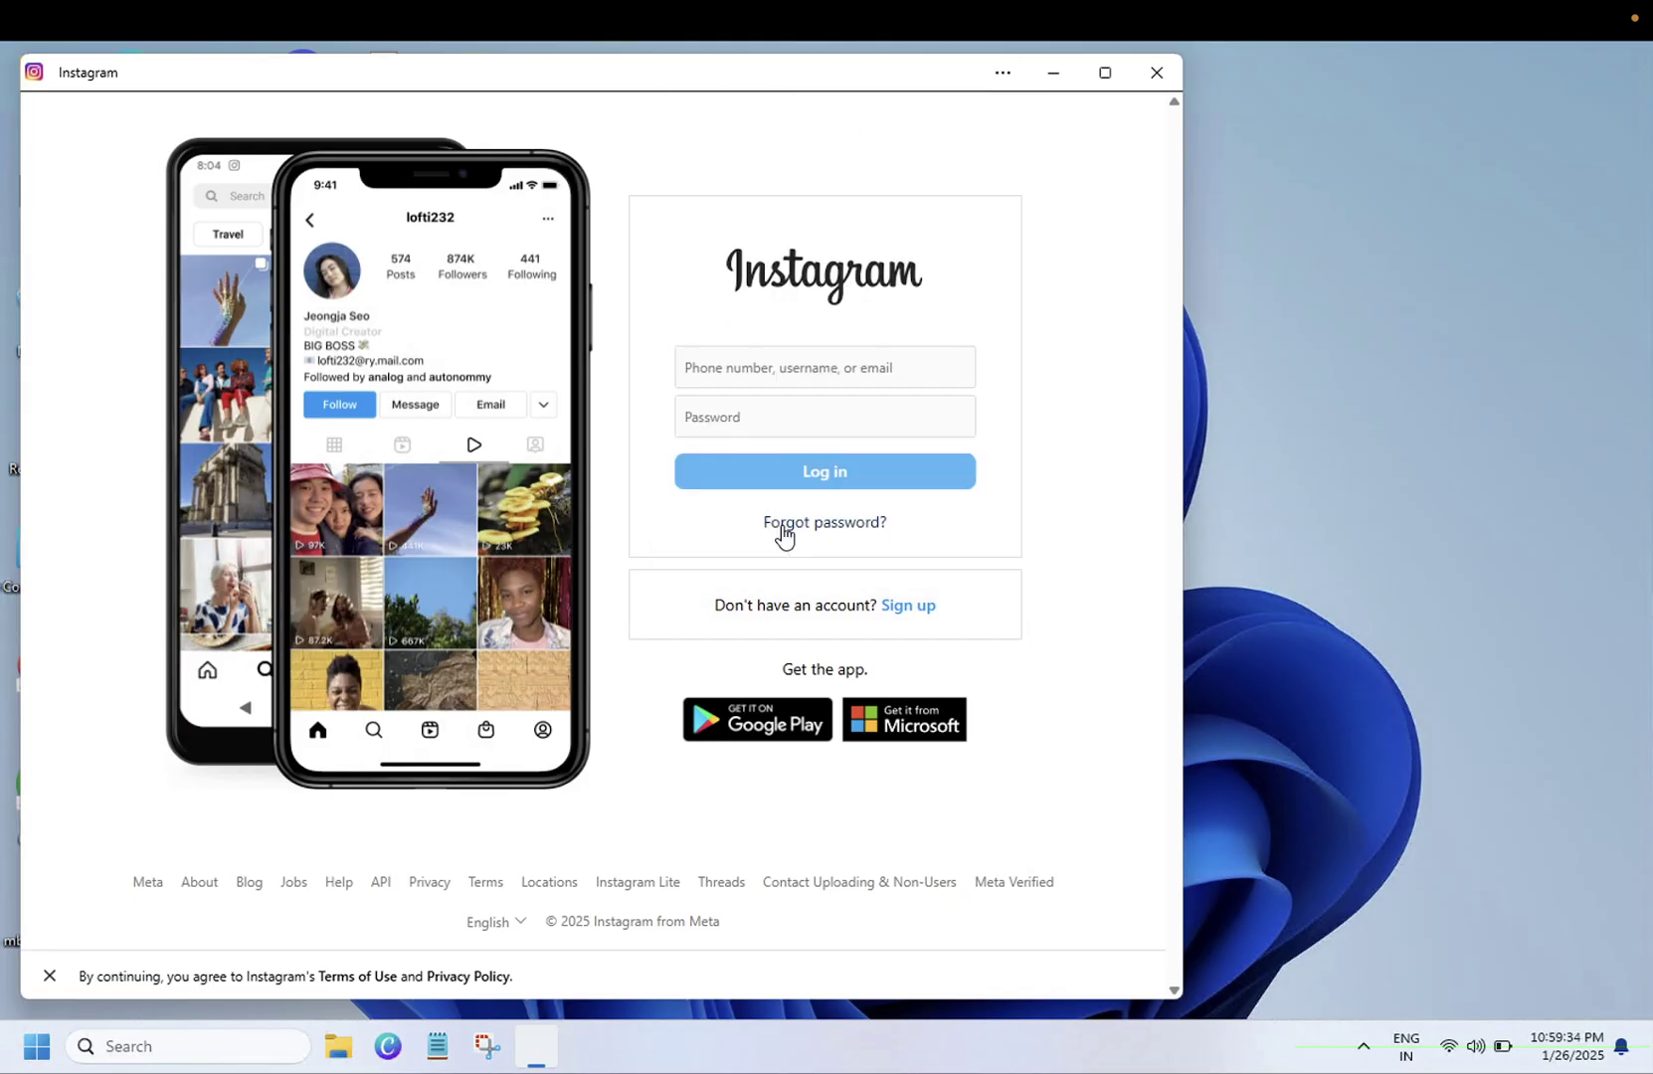
{"action": "left_click", "coordinate": [796, 367]}
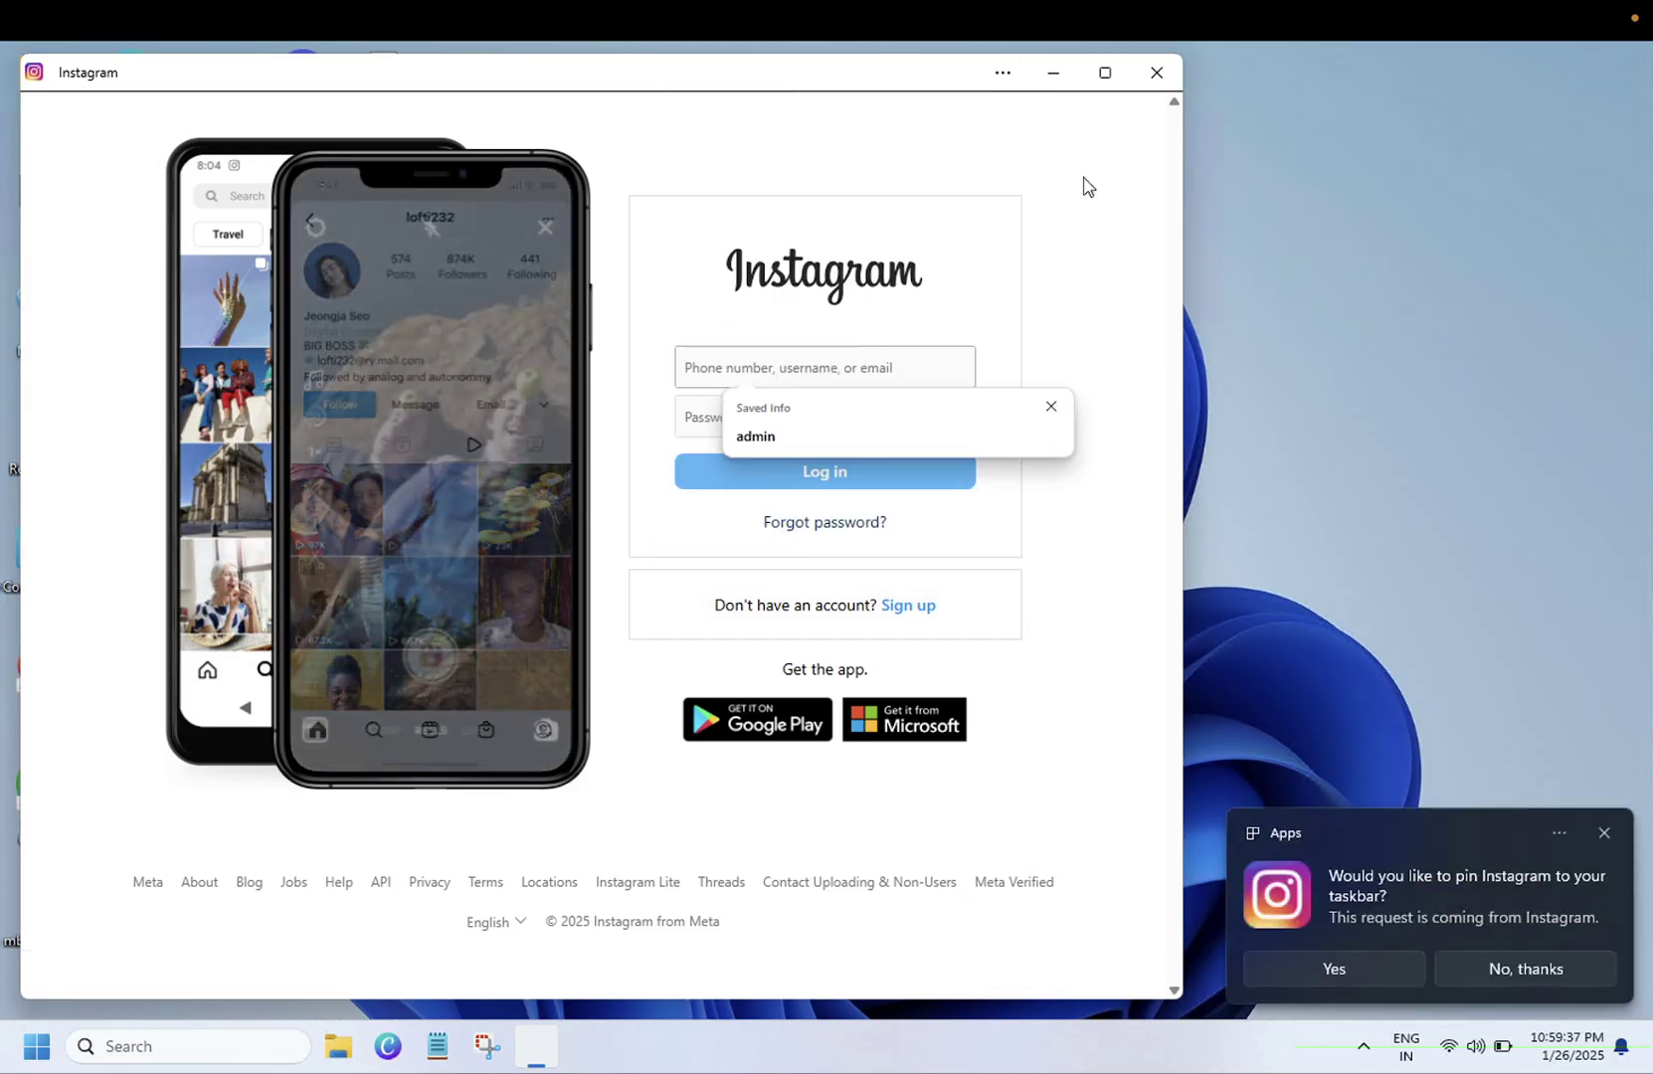
{"action": "left_click", "coordinate": [1157, 73]}
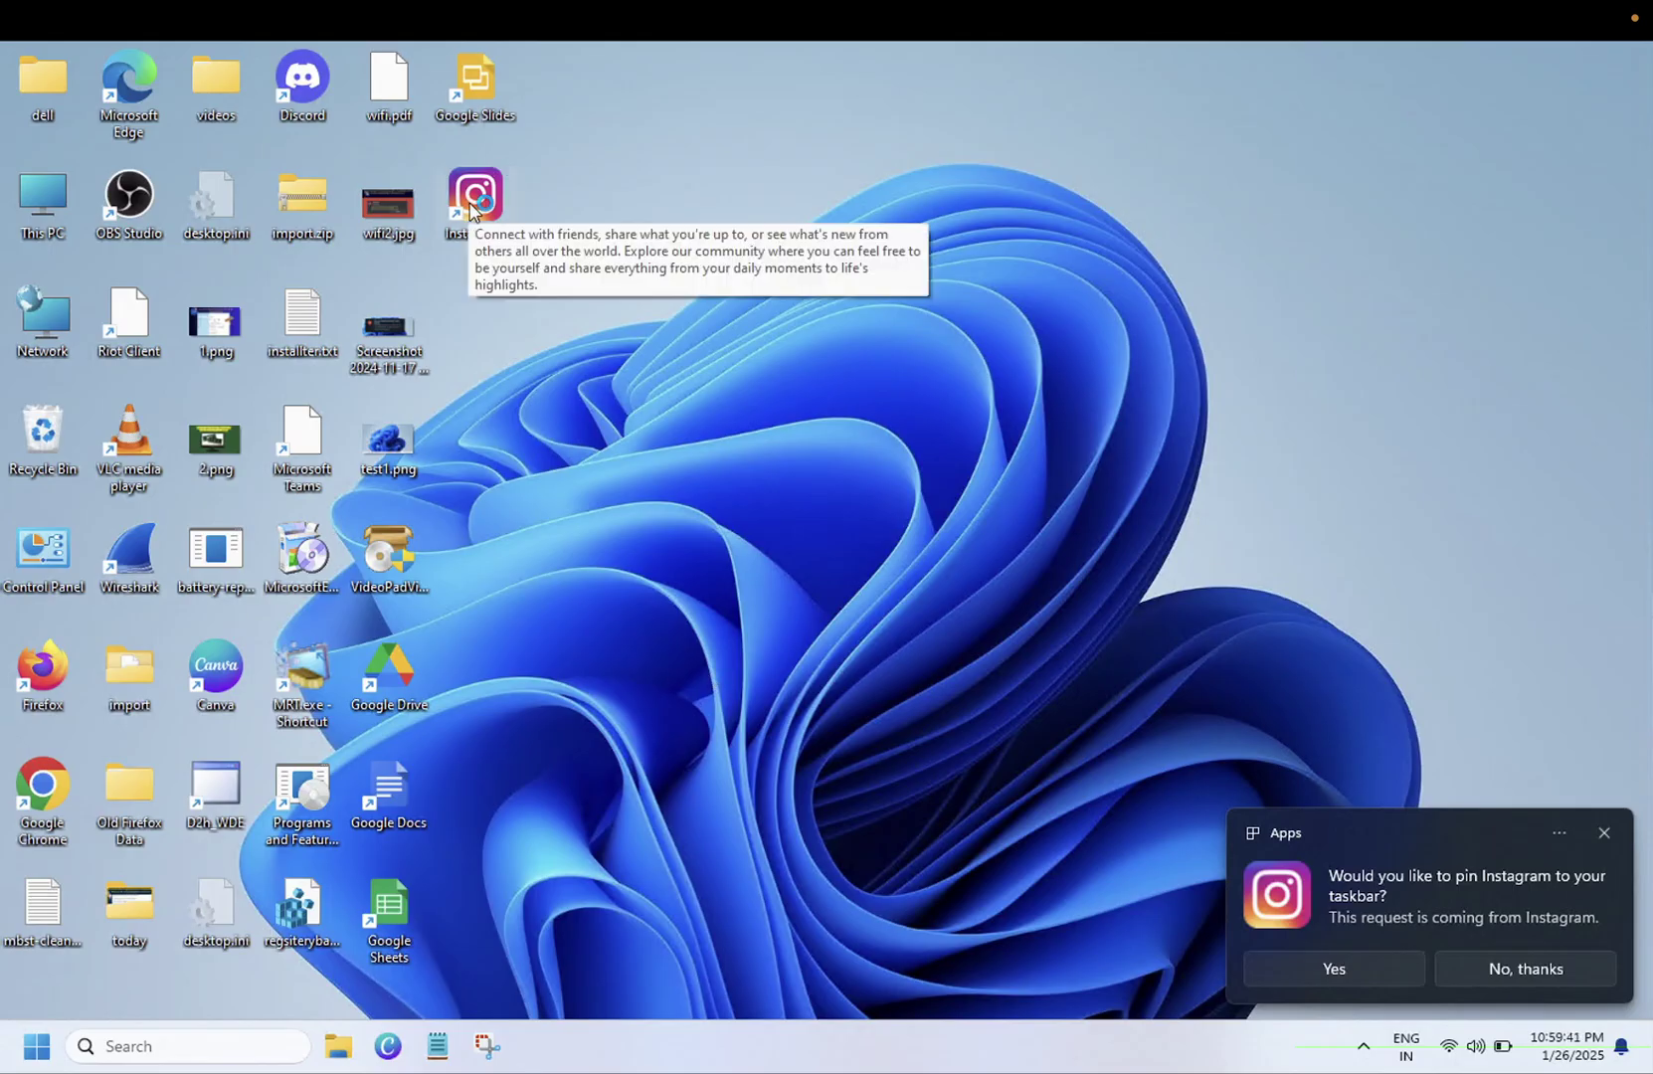
Step: Search Windows for 'face' and try dragging the Facebook result onto the desktop
{"action": "left_click", "coordinate": [227, 1050]}
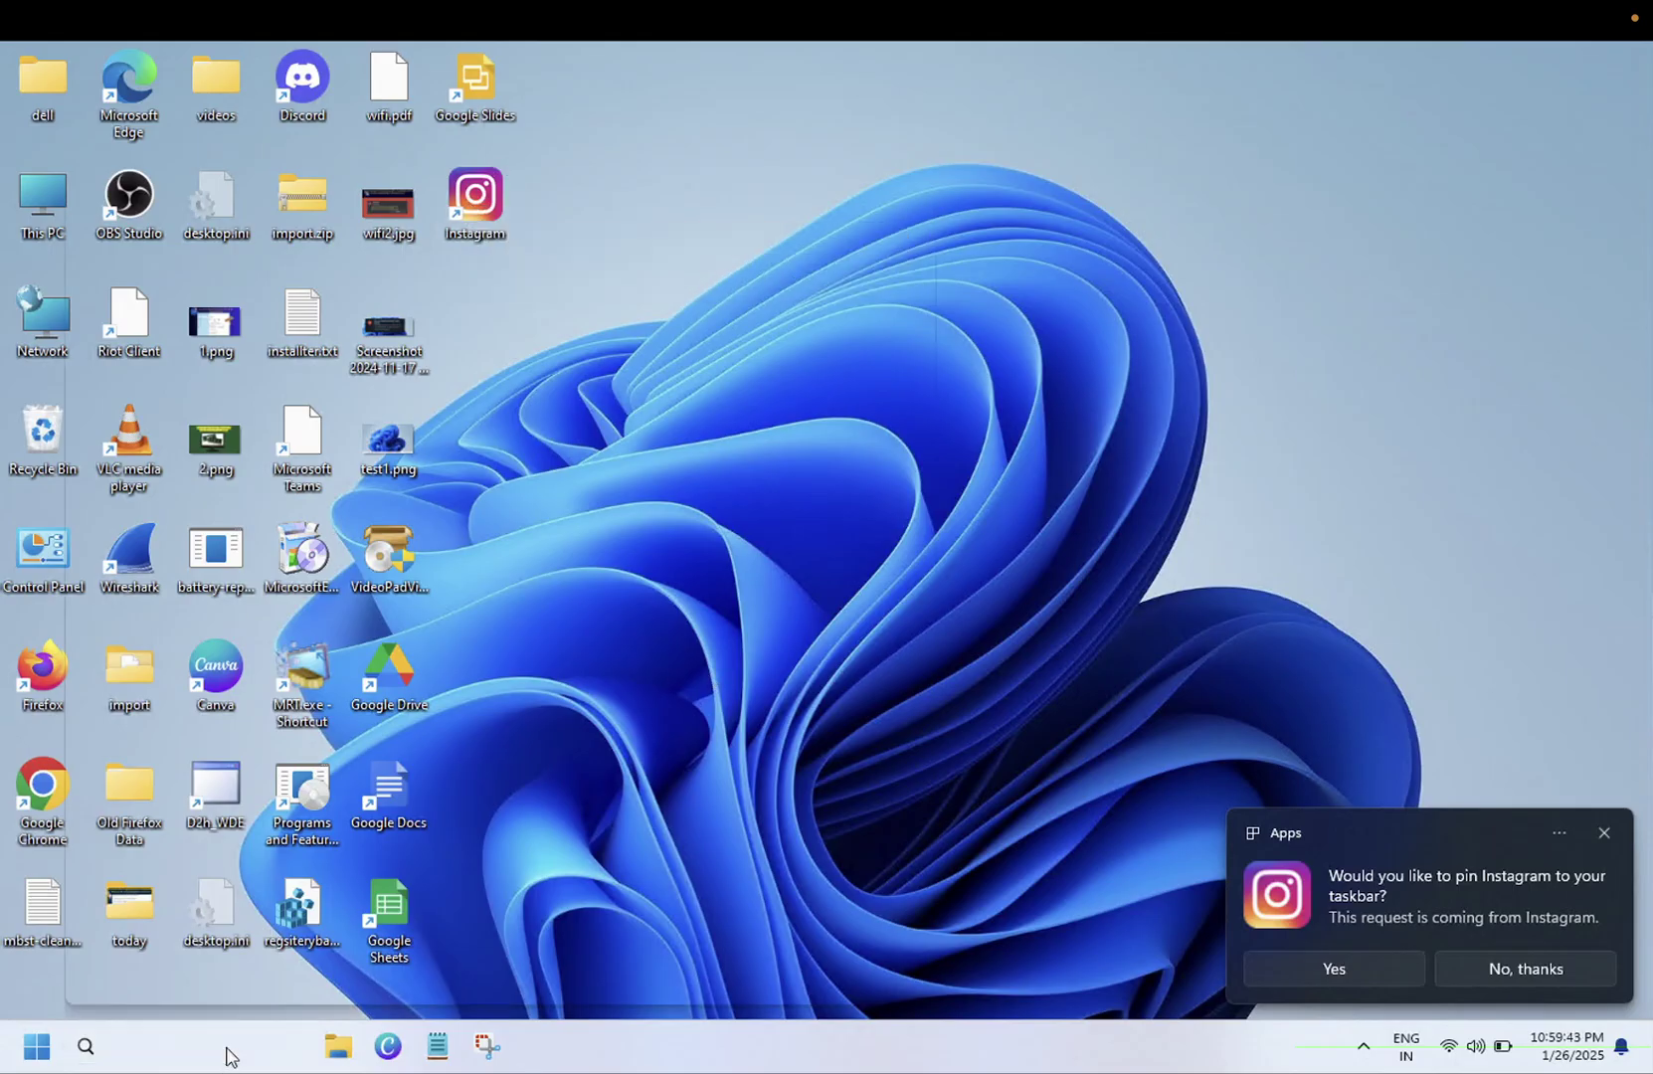
{"action": "type", "text": "face"}
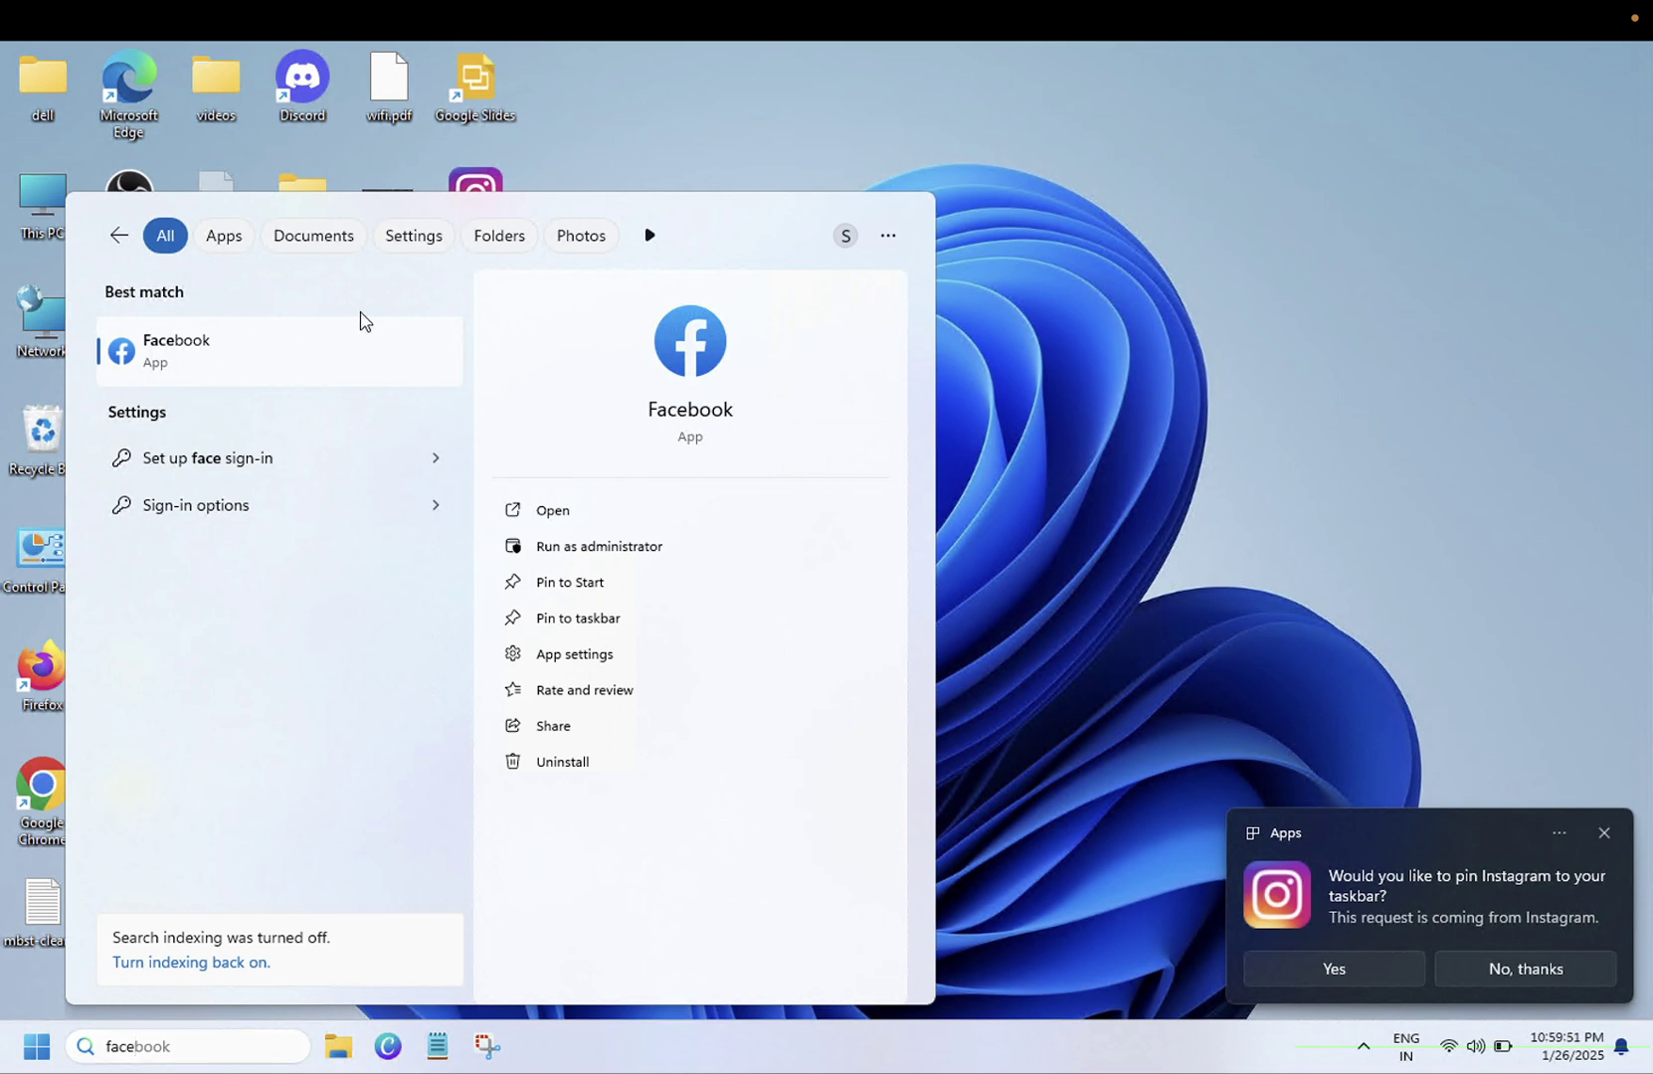
{"action": "left_click_drag", "start_coordinate": [557, 147], "coordinate": [655, 150]}
{"action": "left_click", "coordinate": [717, 136]}
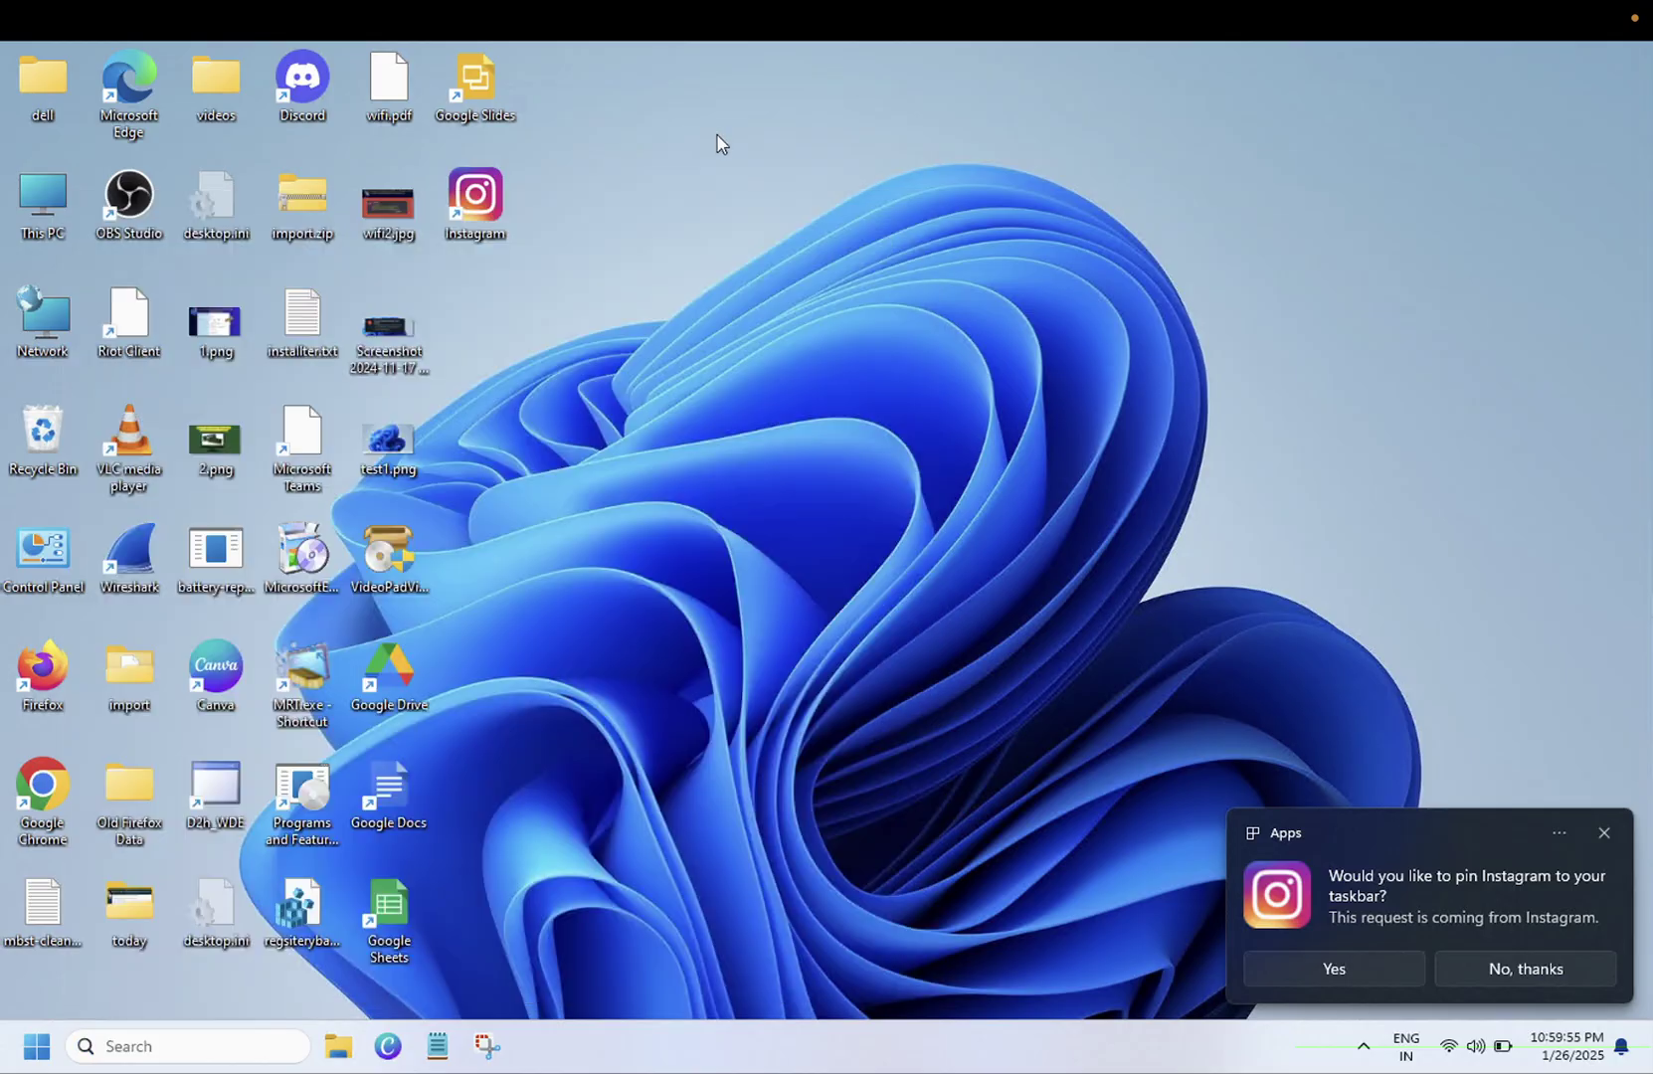
Step: Search 'face' again and retry dragging the Facebook app out of the search panel
{"action": "left_click", "coordinate": [225, 1053]}
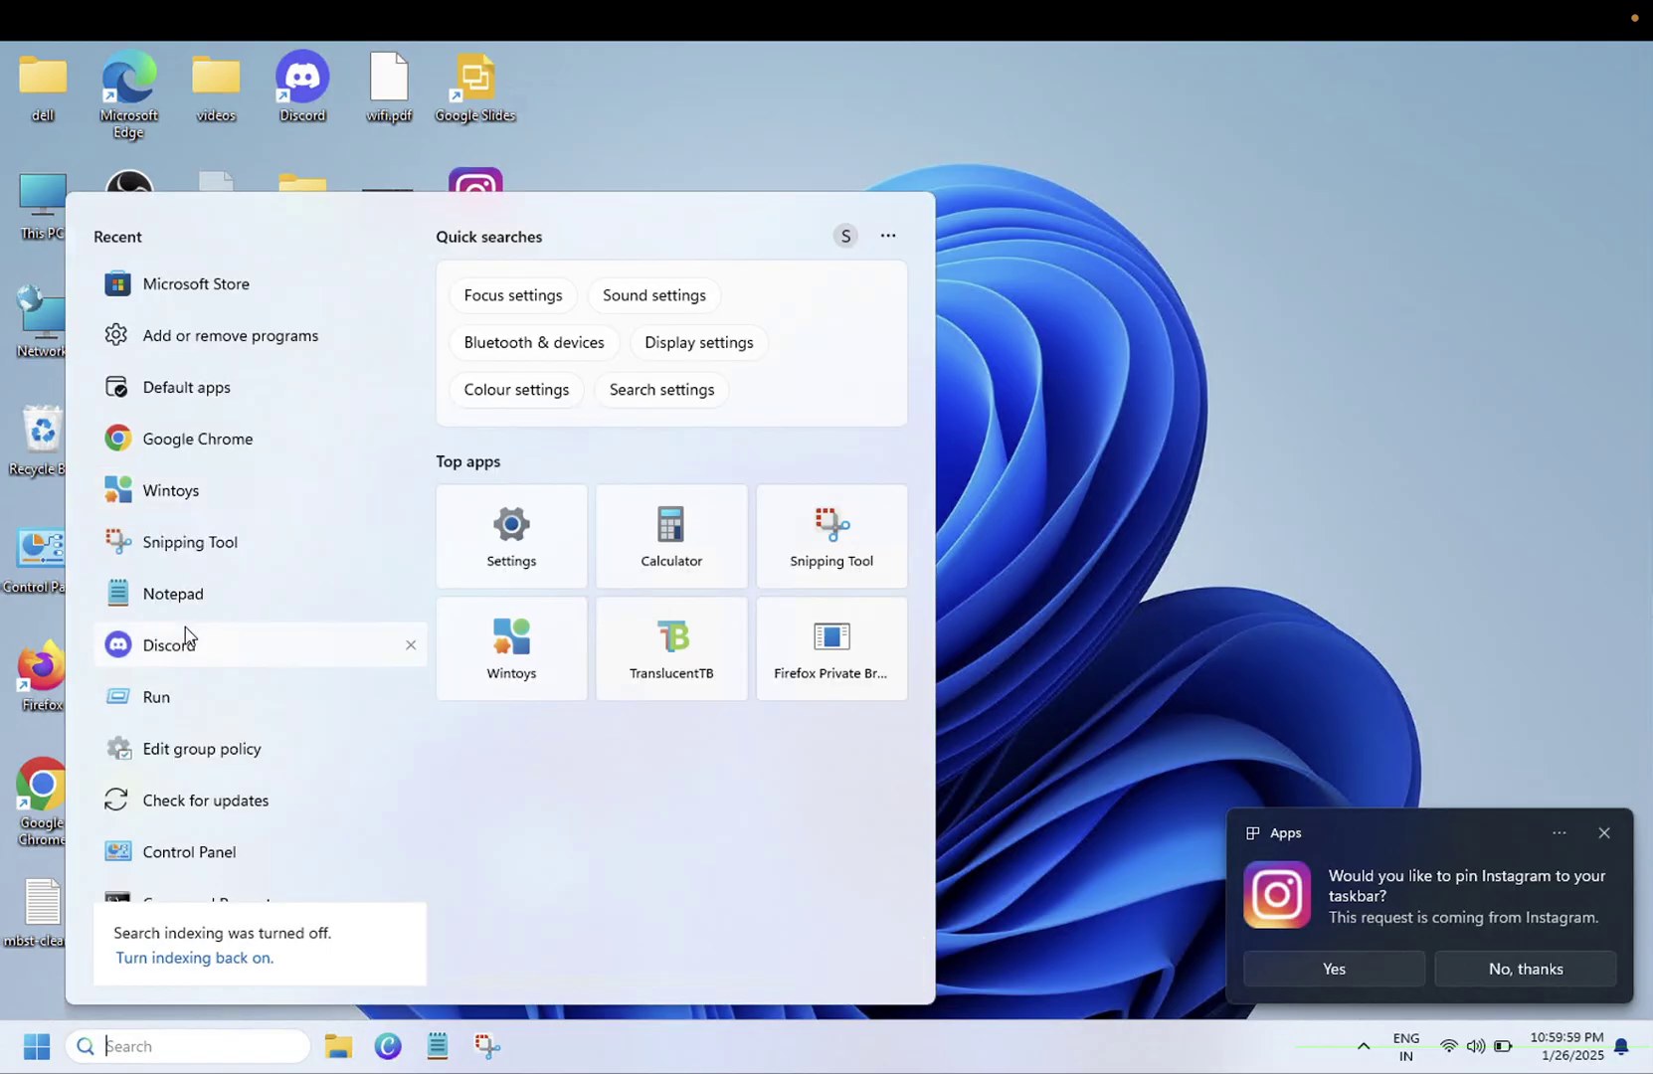
{"action": "type", "text": "fac"}
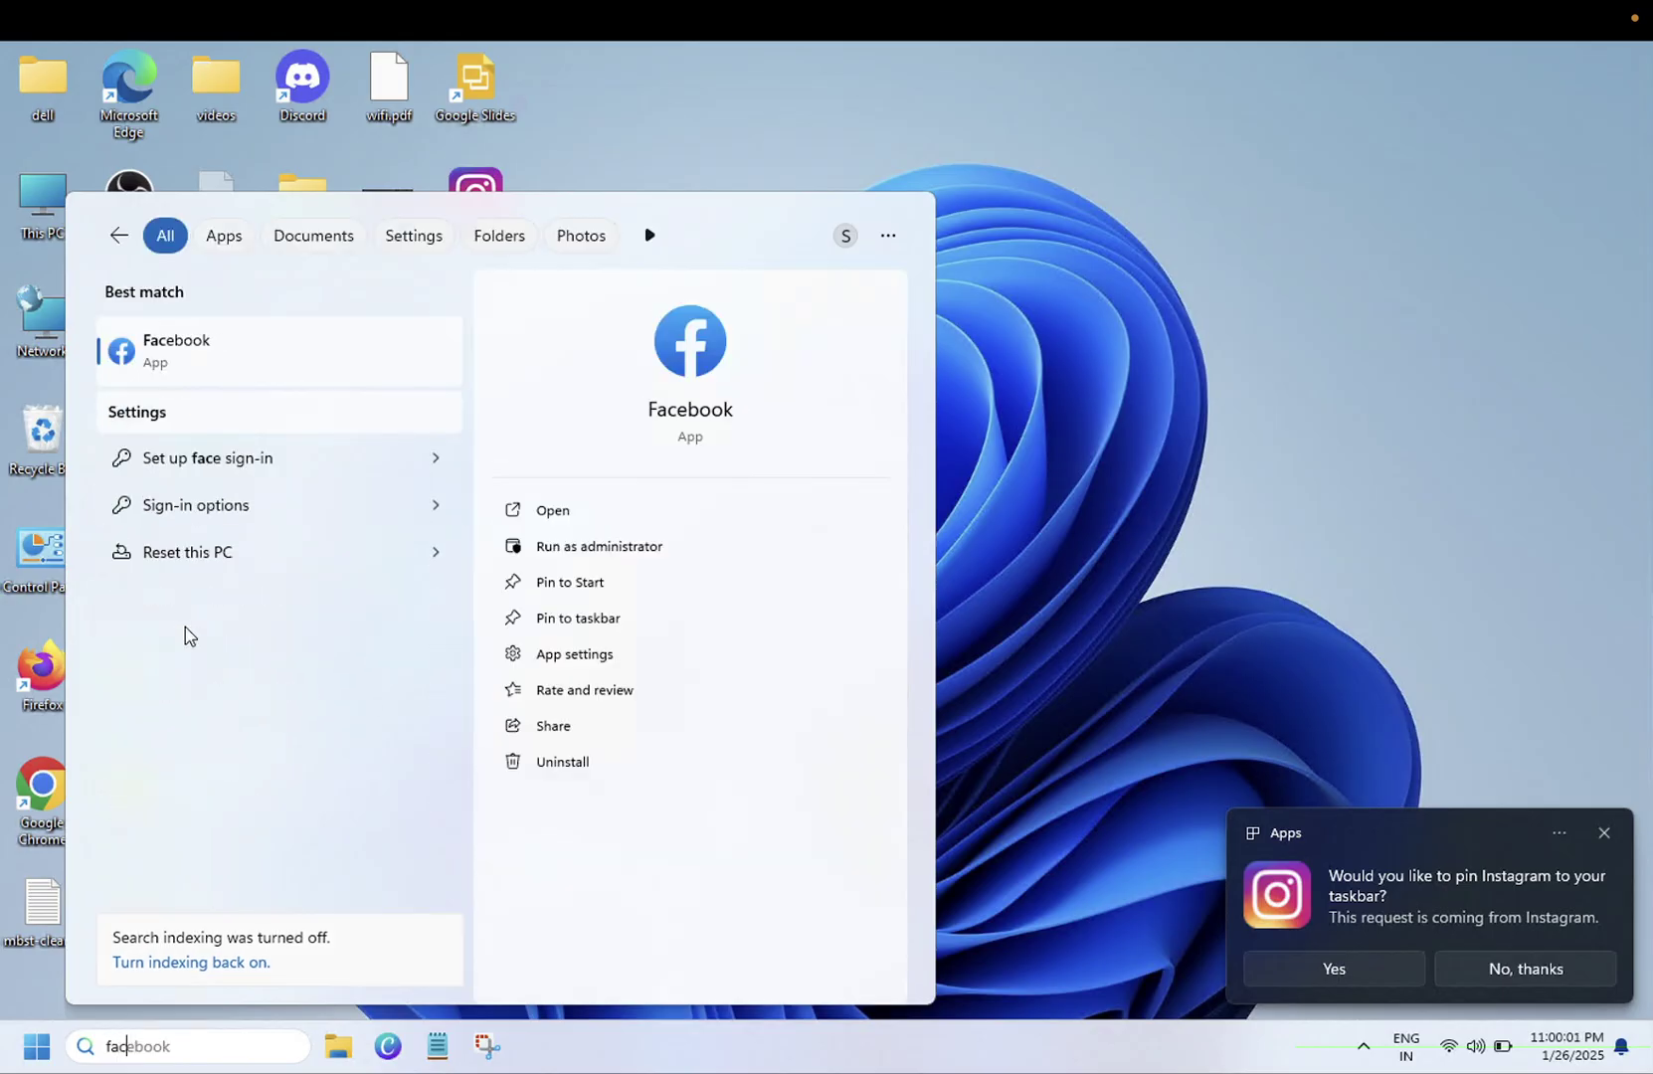
{"action": "type", "text": "e"}
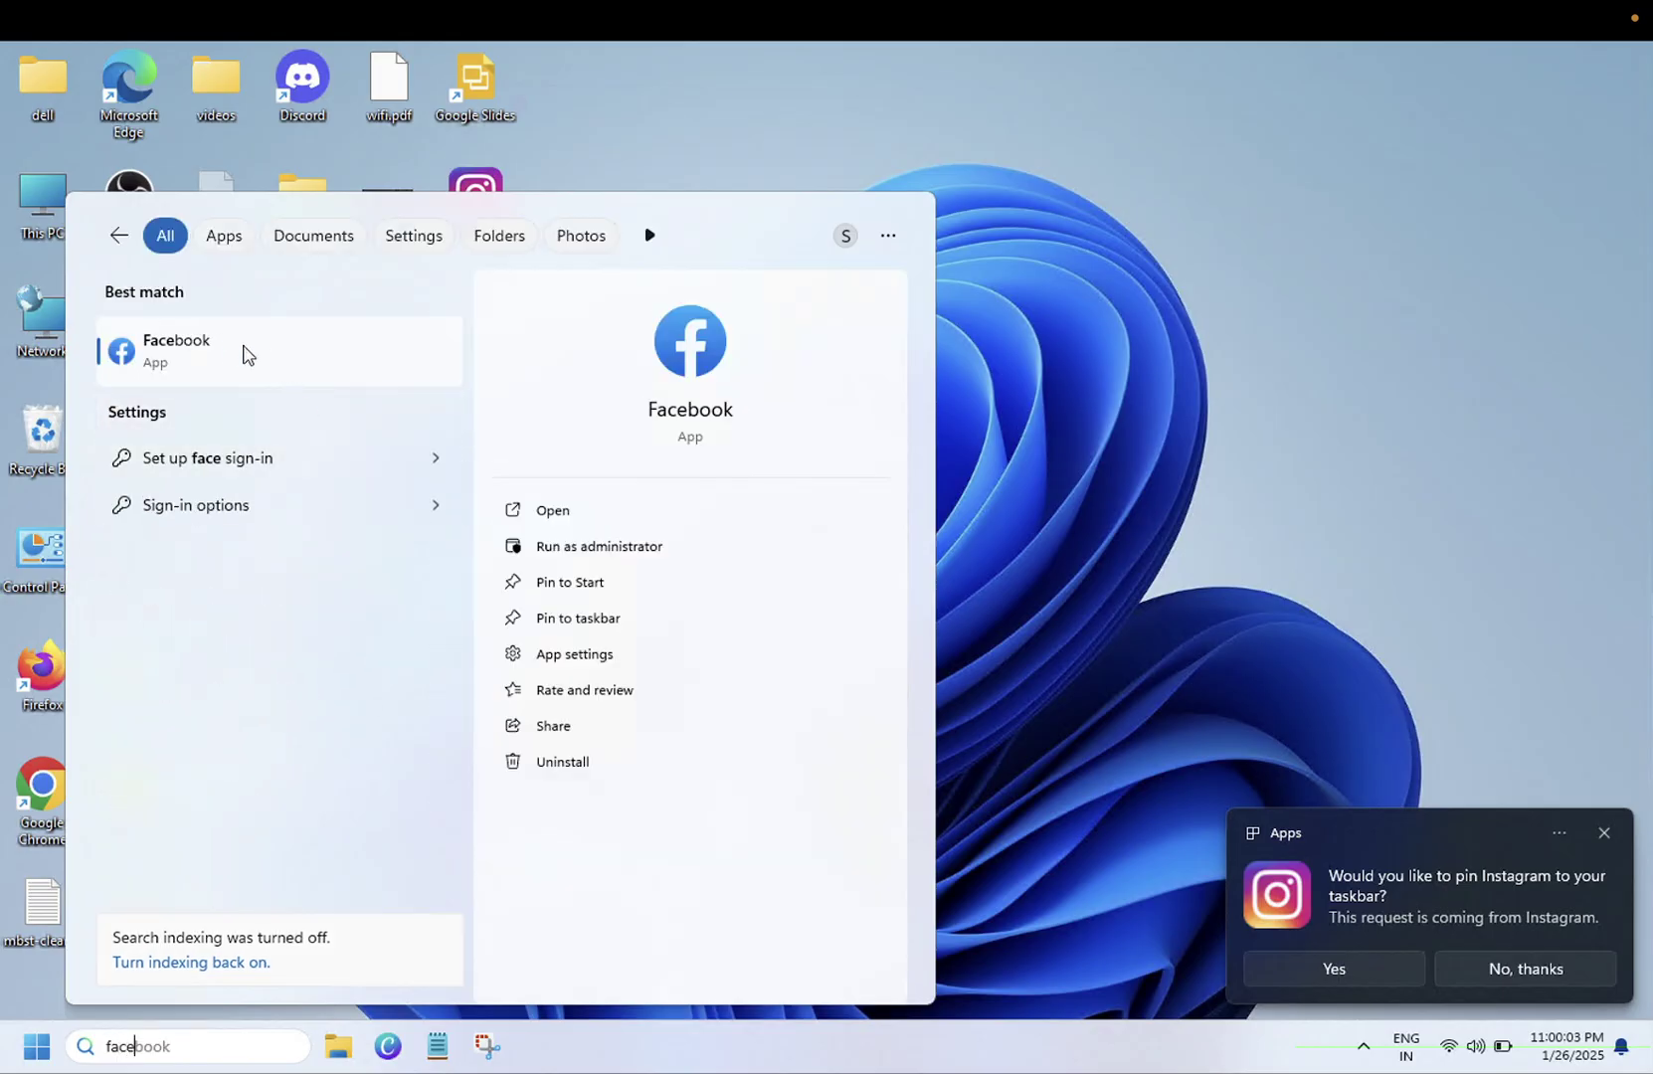
{"action": "left_click_drag", "start_coordinate": [247, 355], "coordinate": [648, 140]}
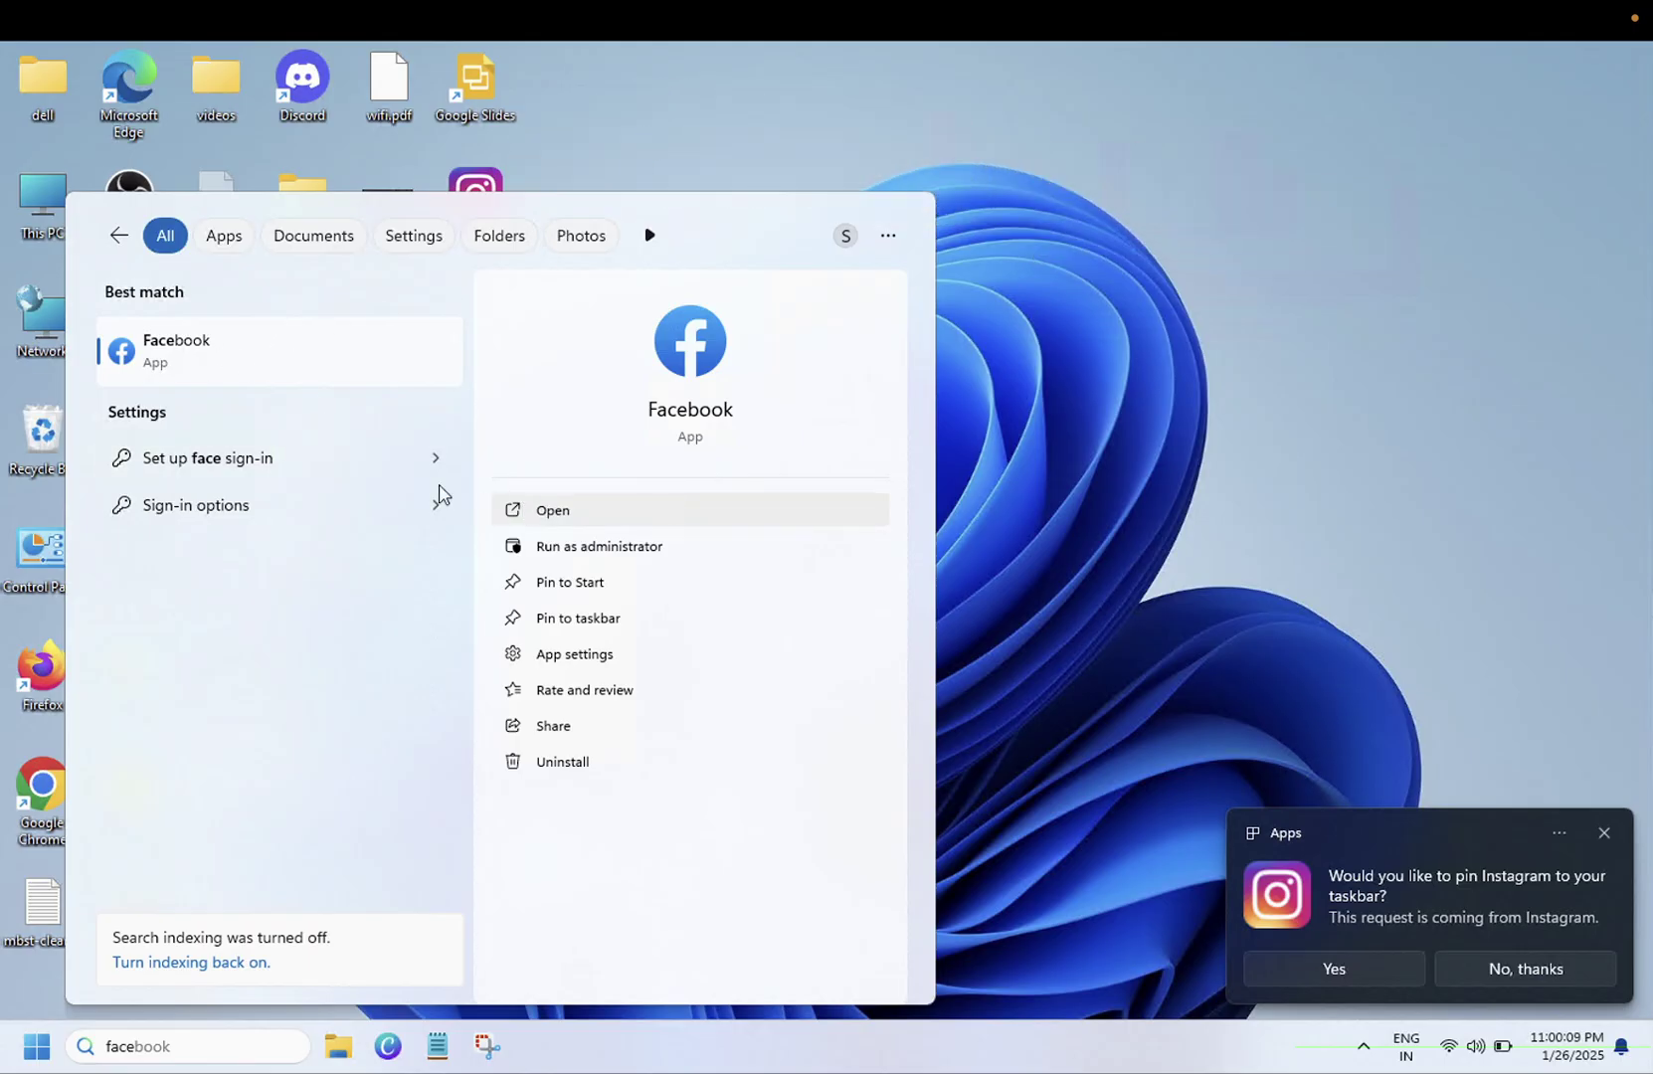
{"action": "left_click_drag", "start_coordinate": [225, 343], "coordinate": [404, 159]}
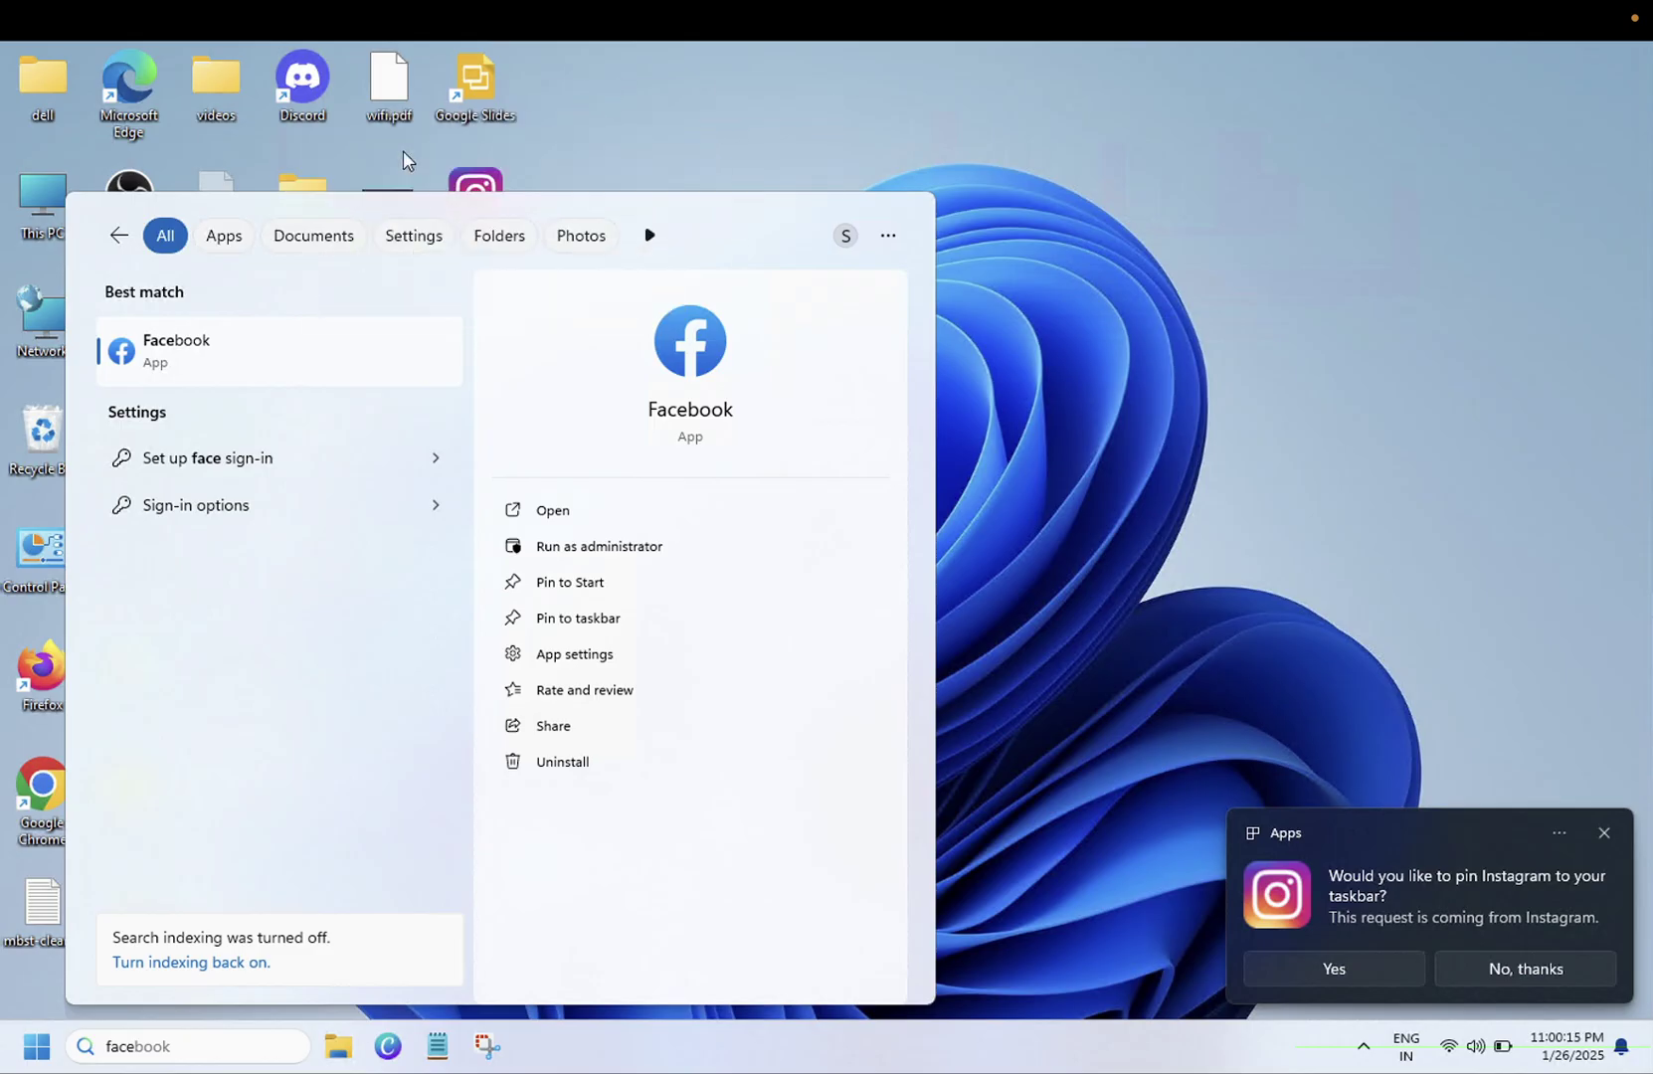
Step: Pin the recommended Facebook app to the taskbar from the Start menu
{"action": "left_click", "coordinate": [36, 1052]}
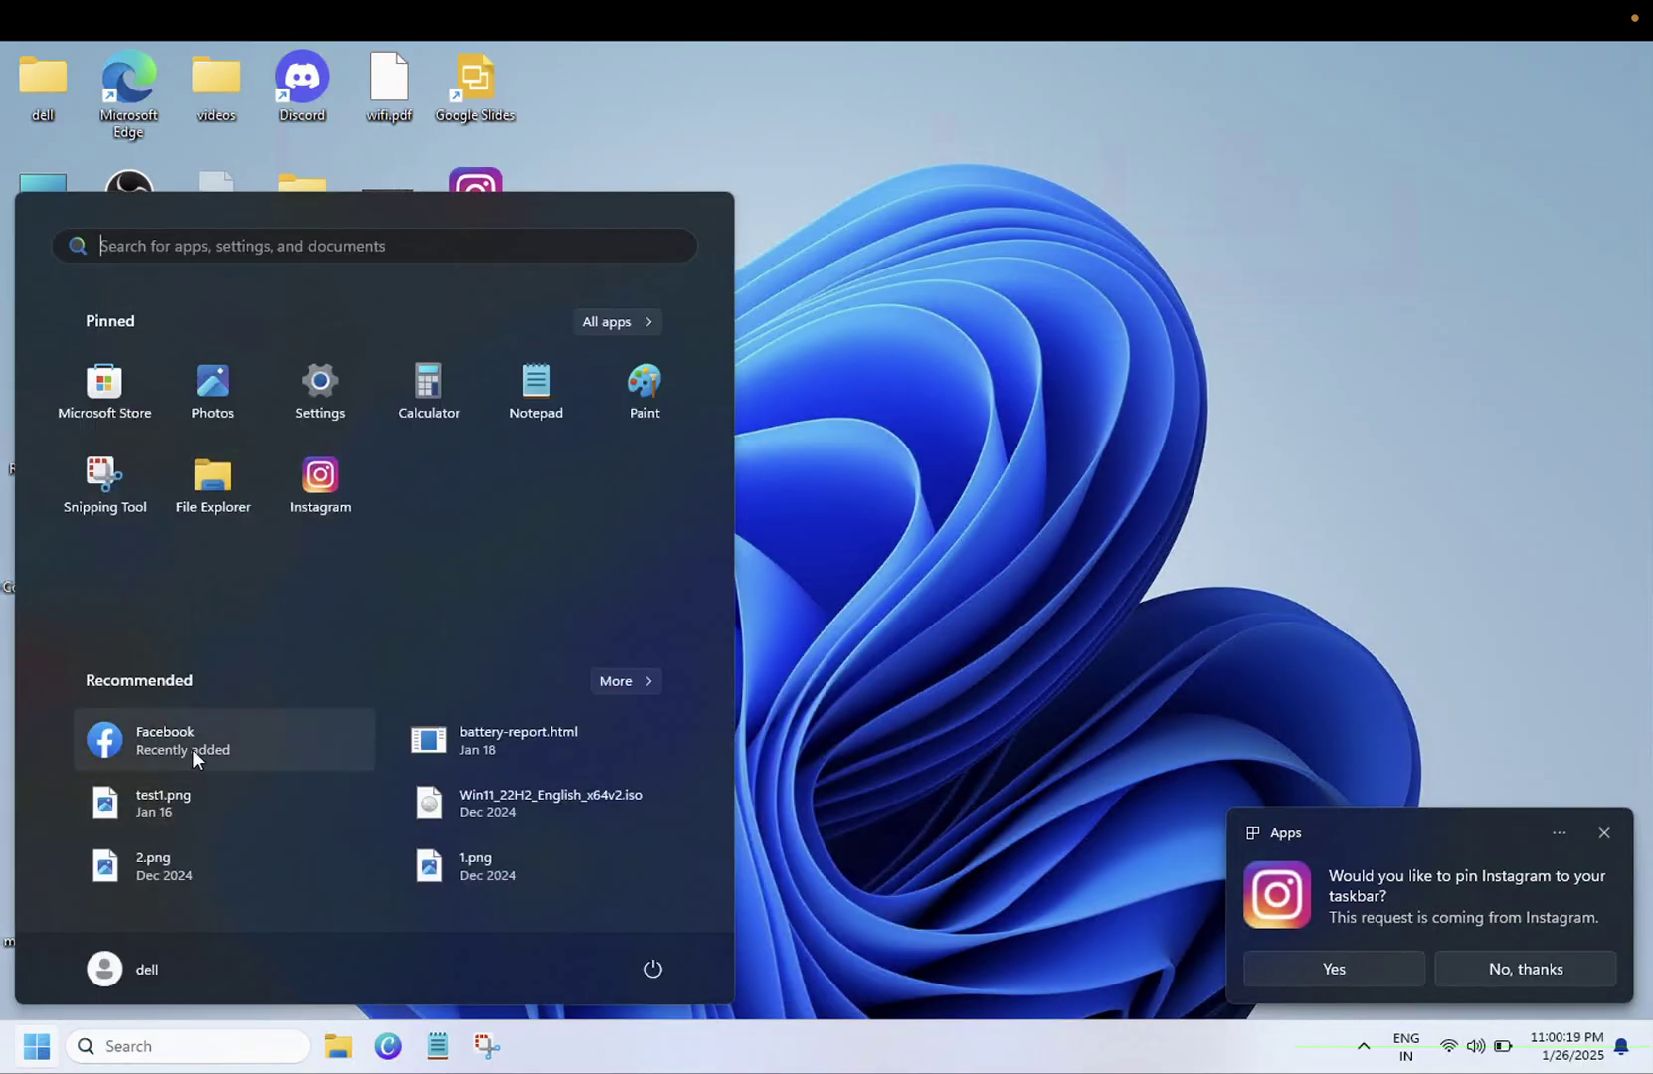
{"action": "key", "text": "Down"}
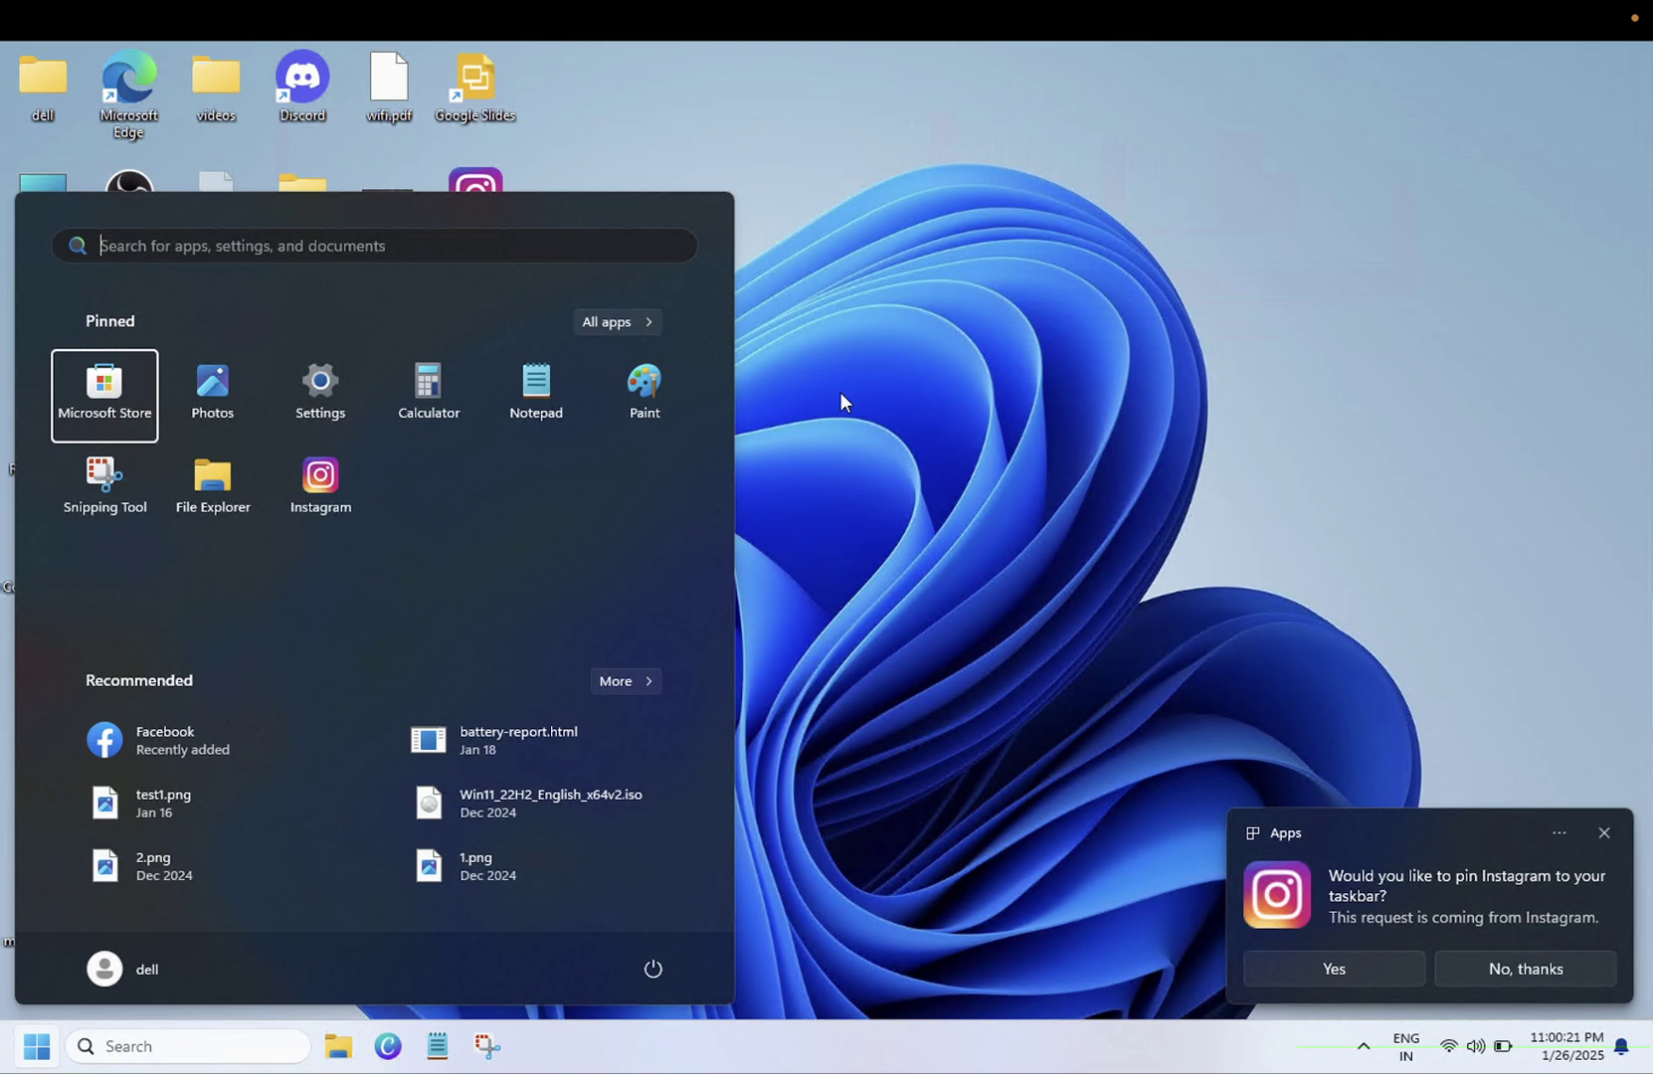
{"action": "right_click", "coordinate": [170, 745]}
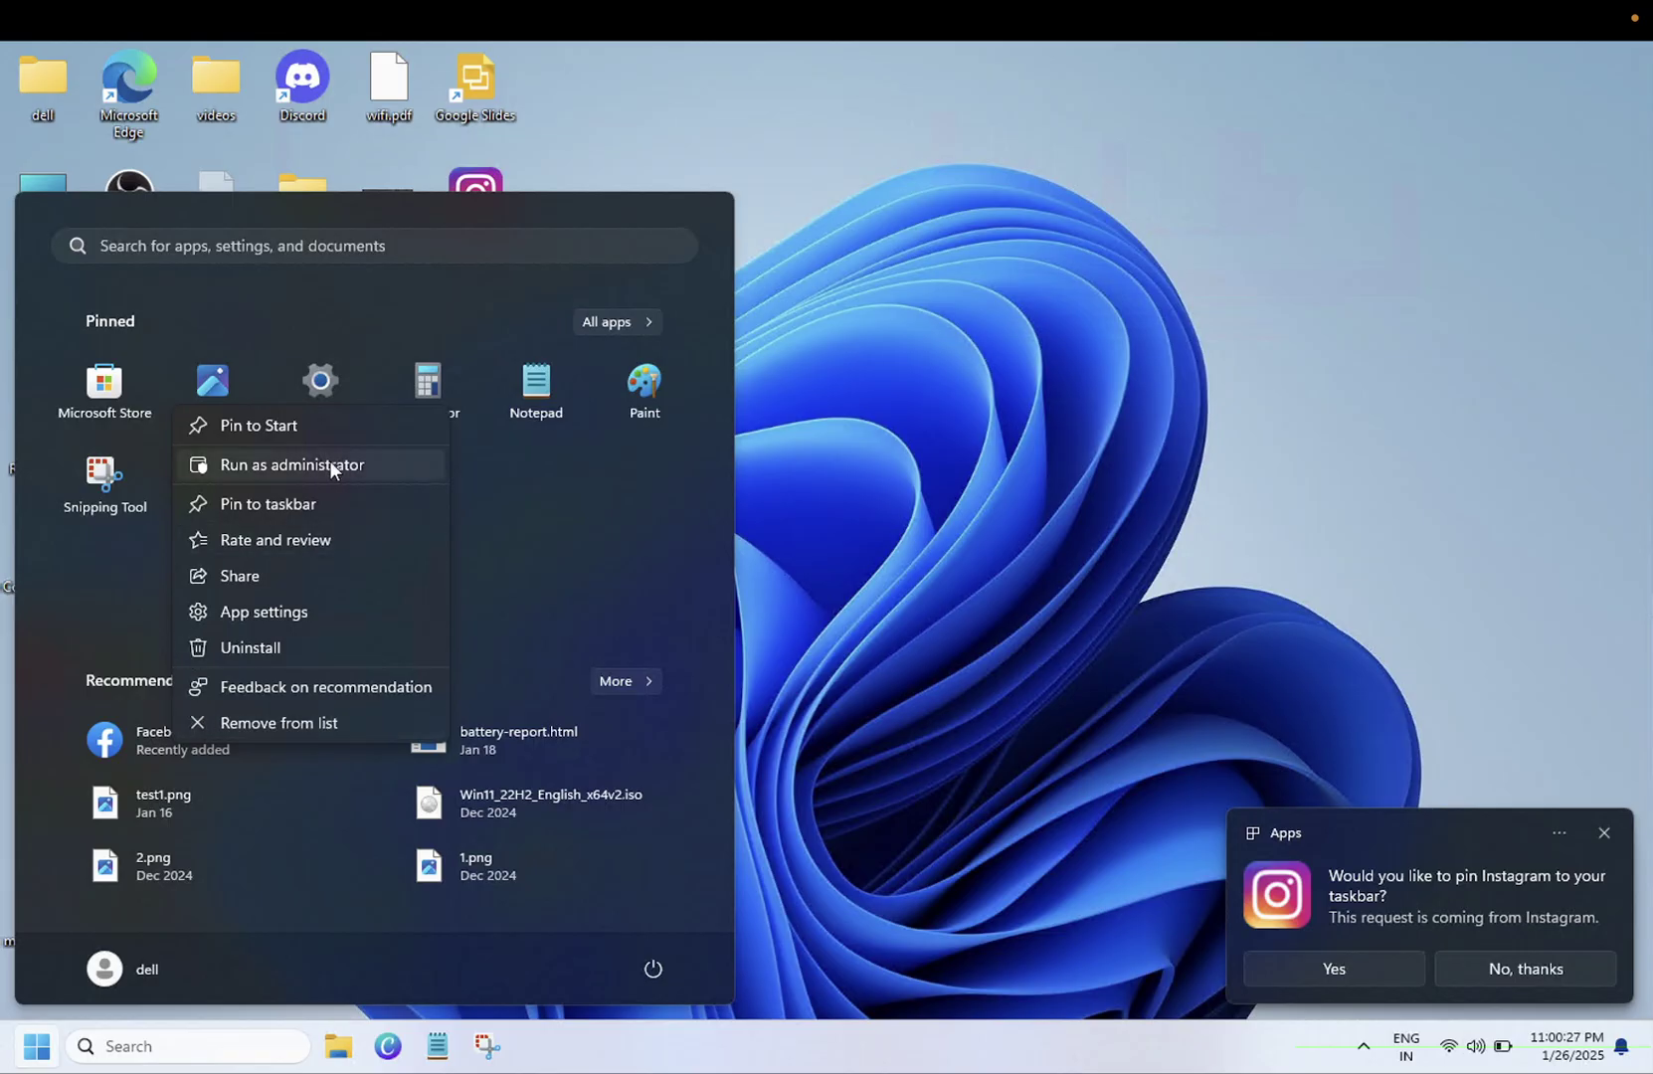
{"action": "left_click", "coordinate": [280, 503]}
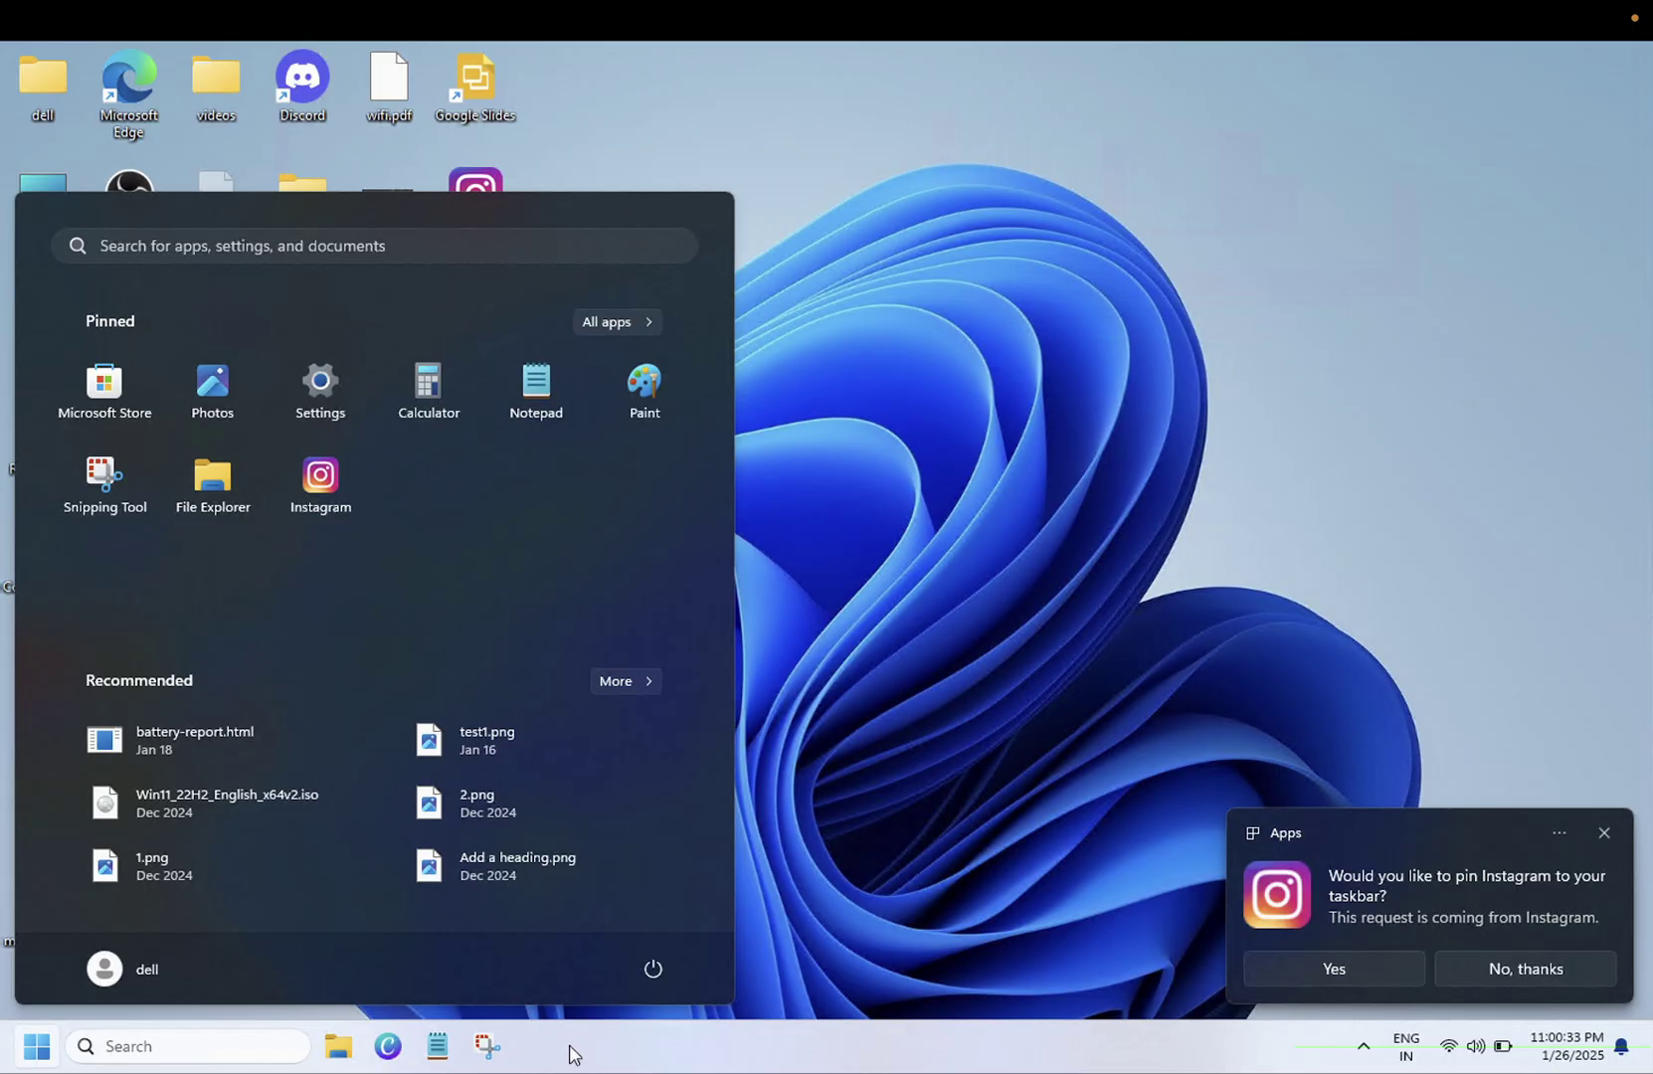
{"action": "left_click", "coordinate": [832, 558]}
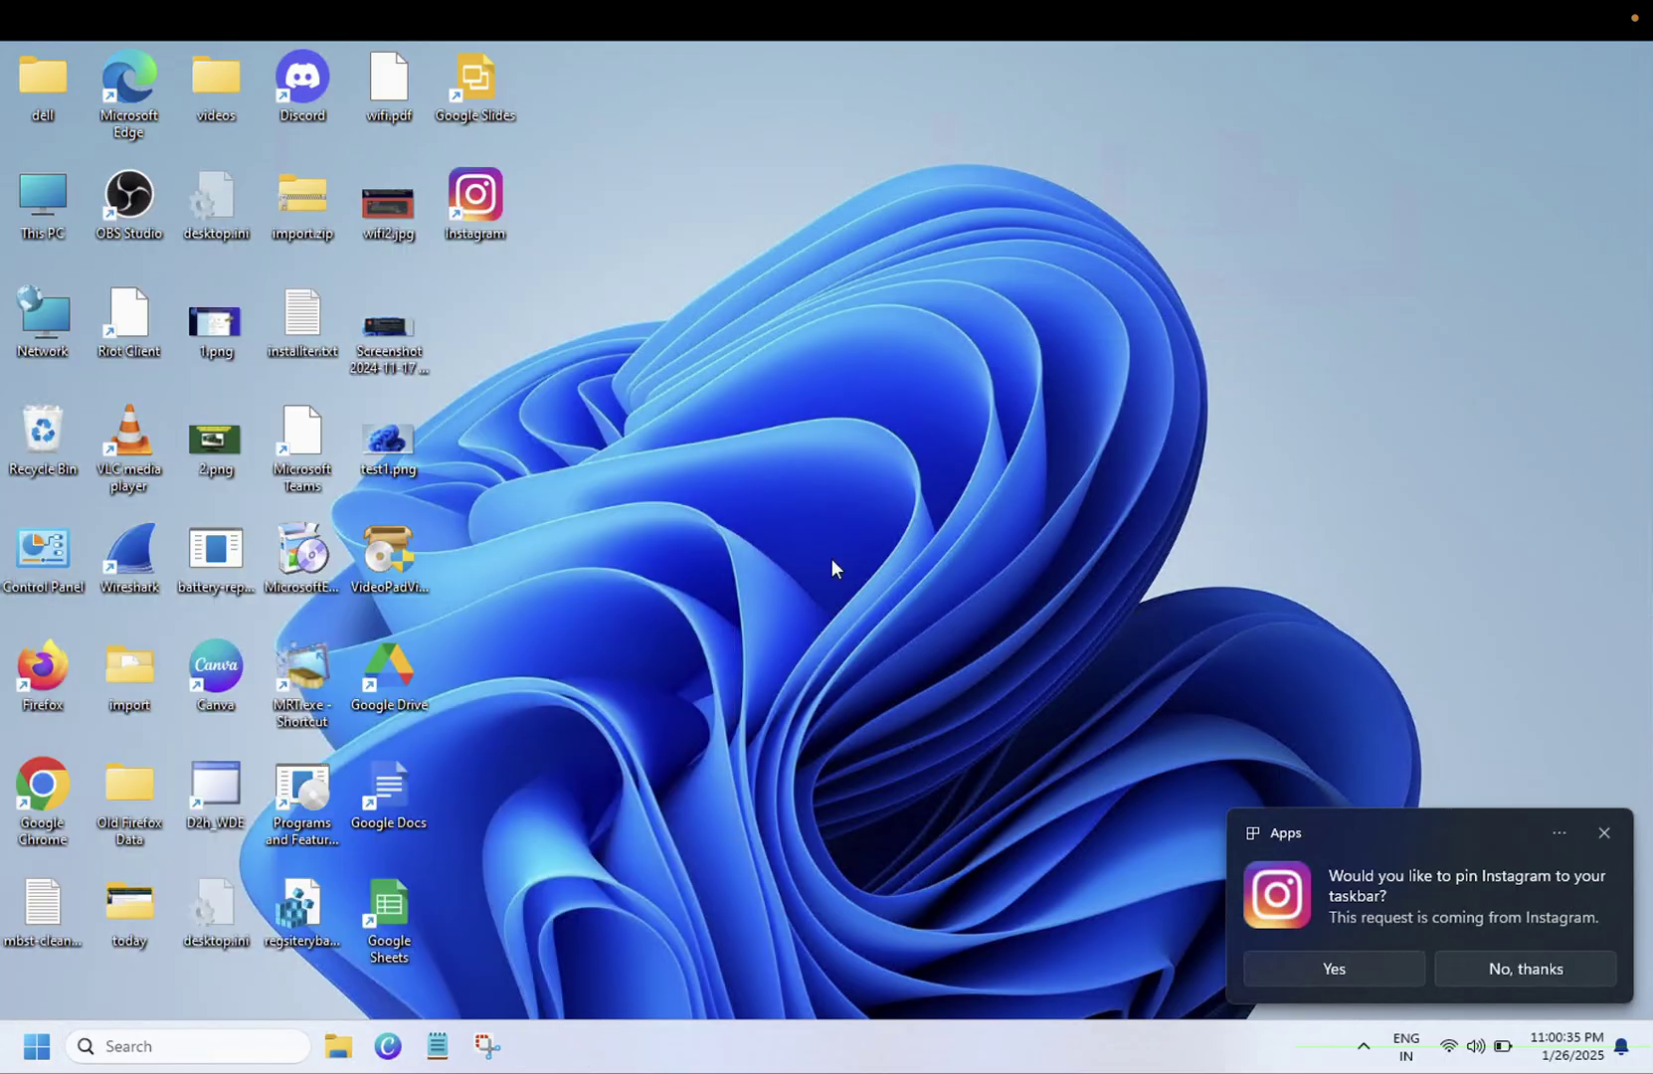
Step: Decline Instagram's taskbar-pin prompt, then reopen an empty Windows Search
{"action": "left_click", "coordinate": [241, 1055]}
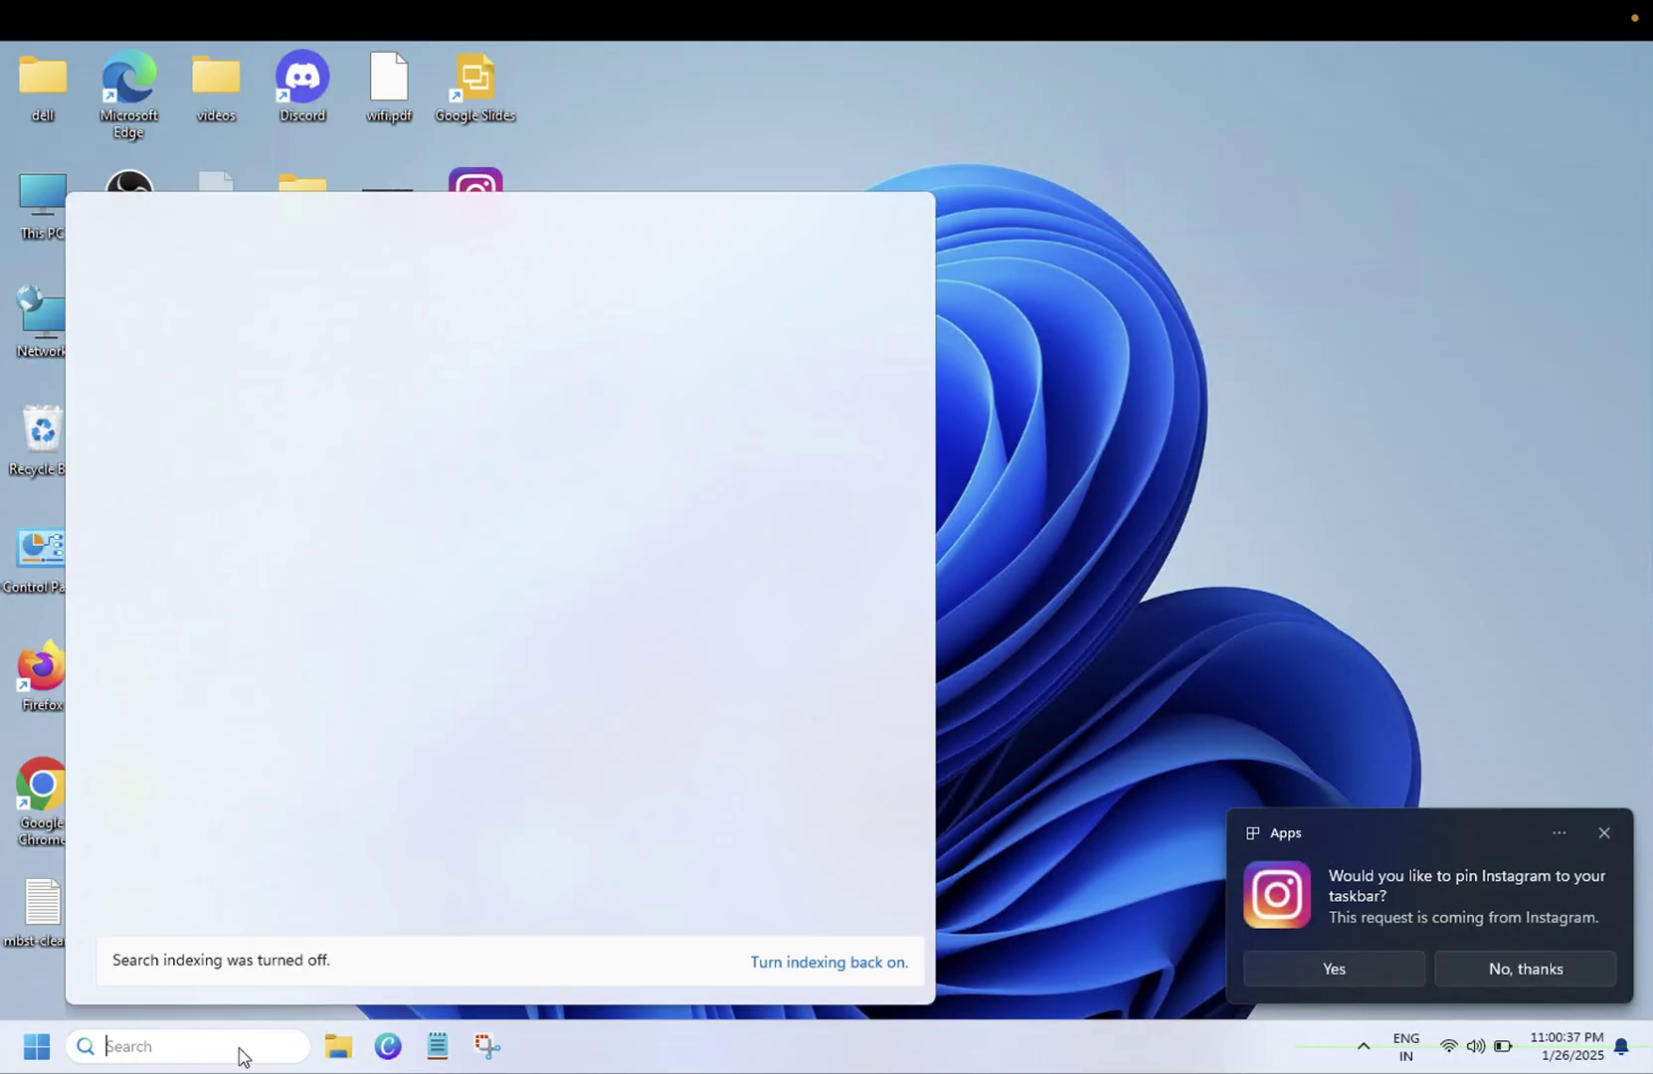
{"action": "type", "text": "face"}
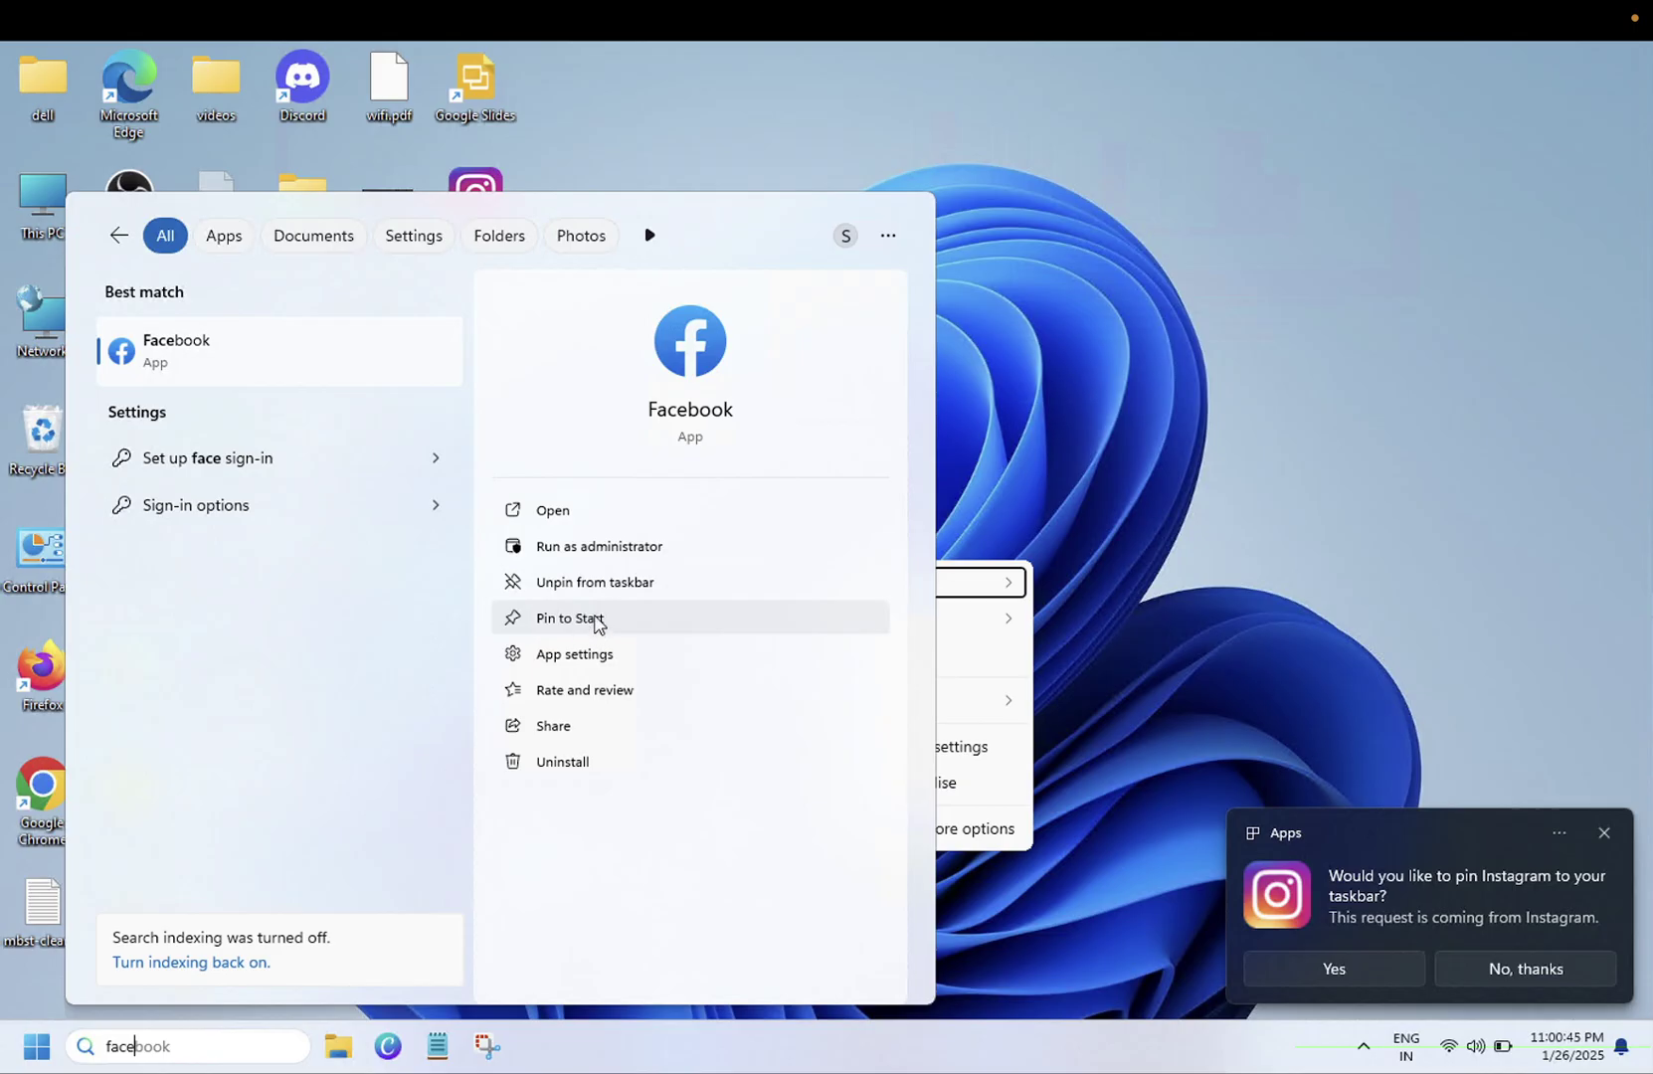
{"action": "left_click", "coordinate": [1016, 472]}
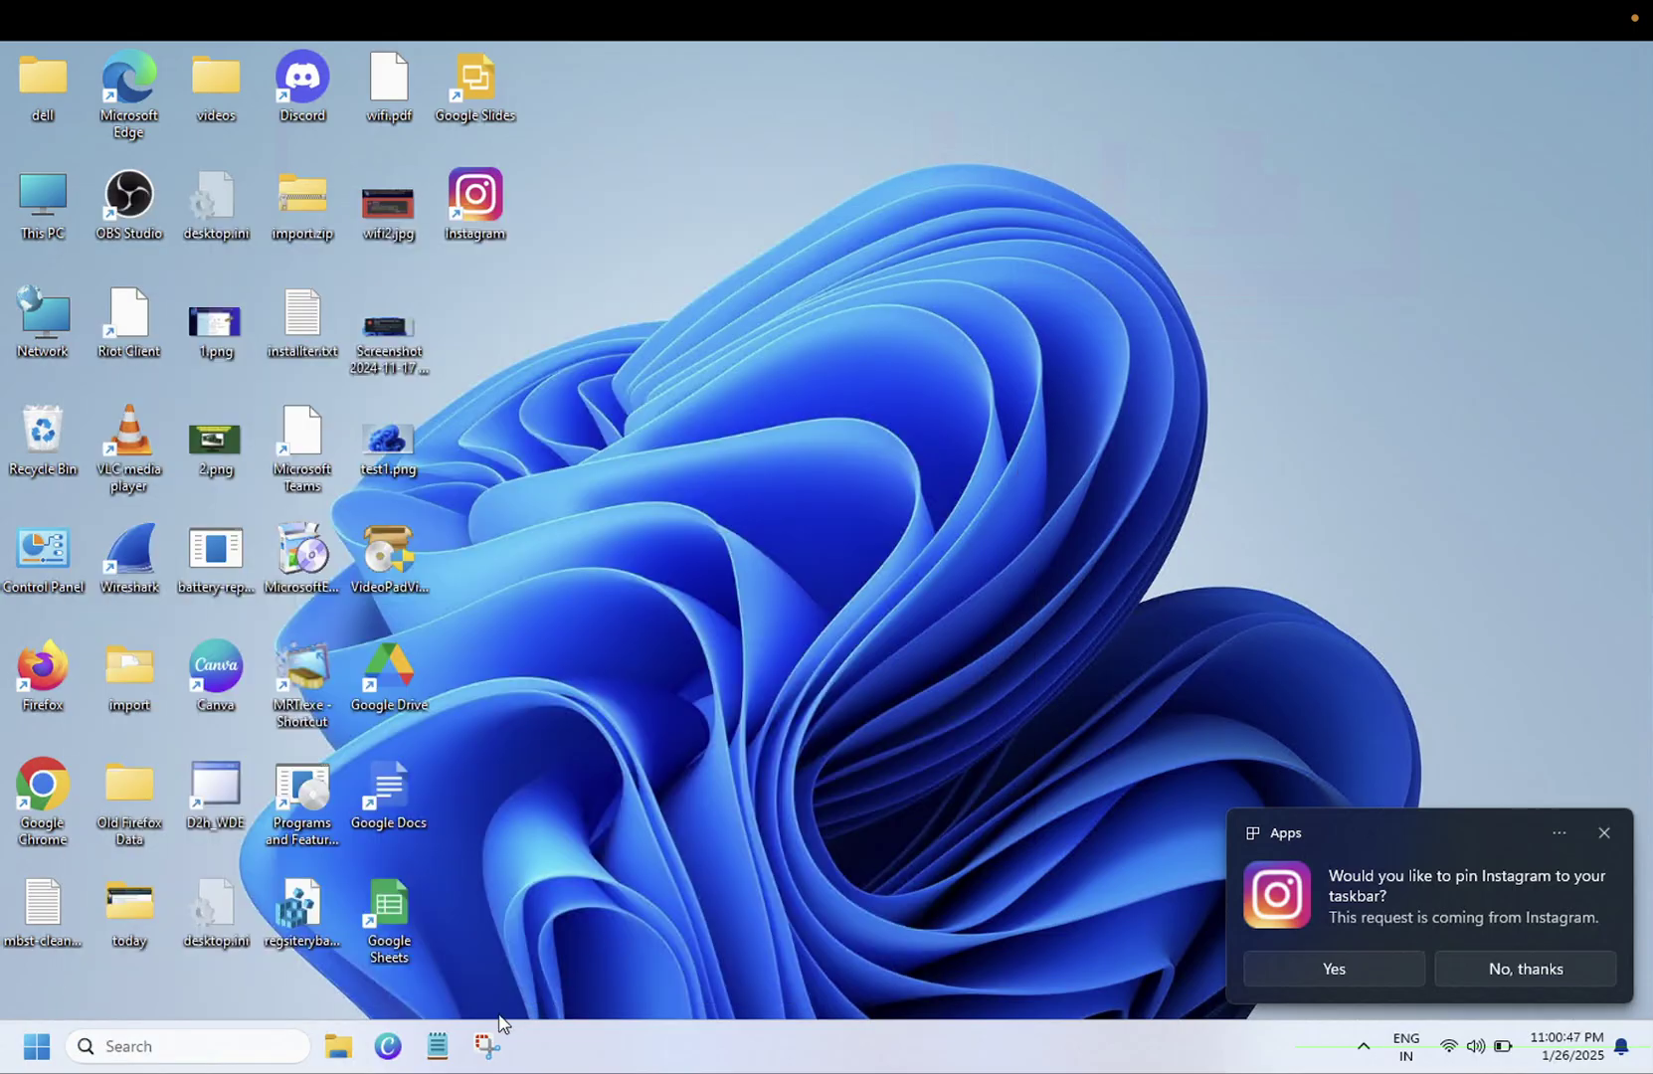
{"action": "left_click", "coordinate": [1542, 968]}
{"action": "left_click", "coordinate": [1365, 1050]}
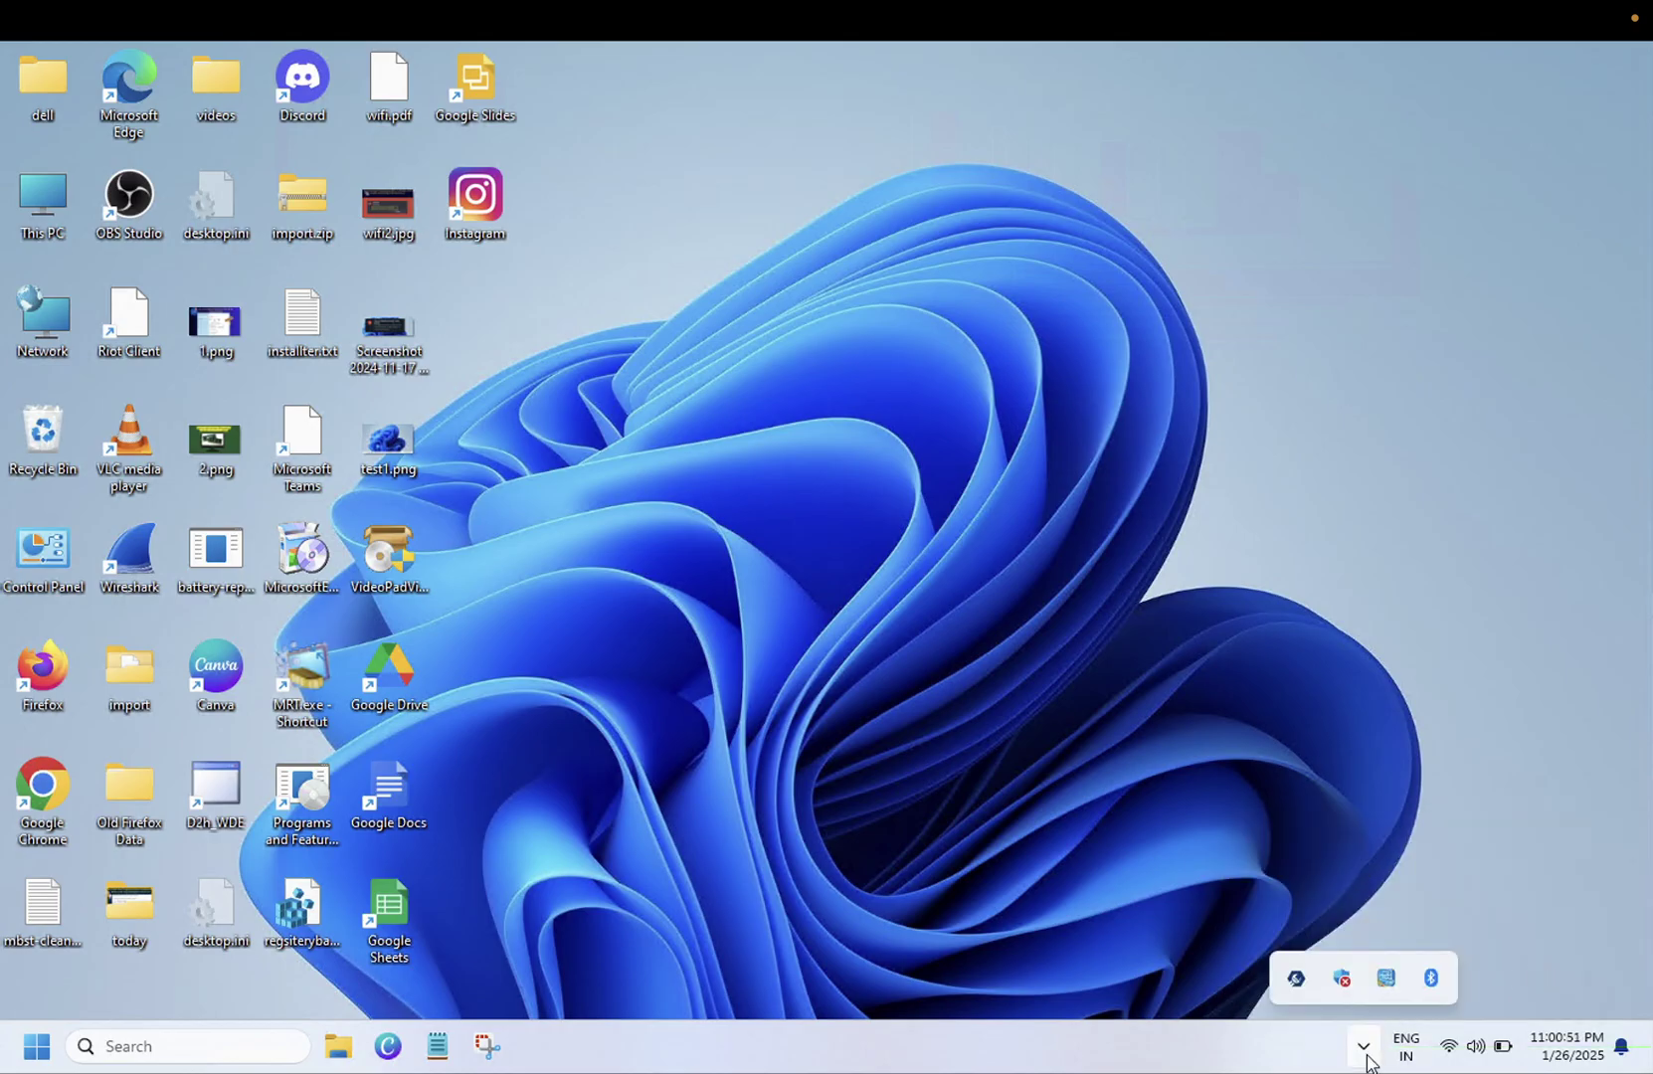
{"action": "left_click", "coordinate": [1364, 1050]}
{"action": "left_click", "coordinate": [251, 1046]}
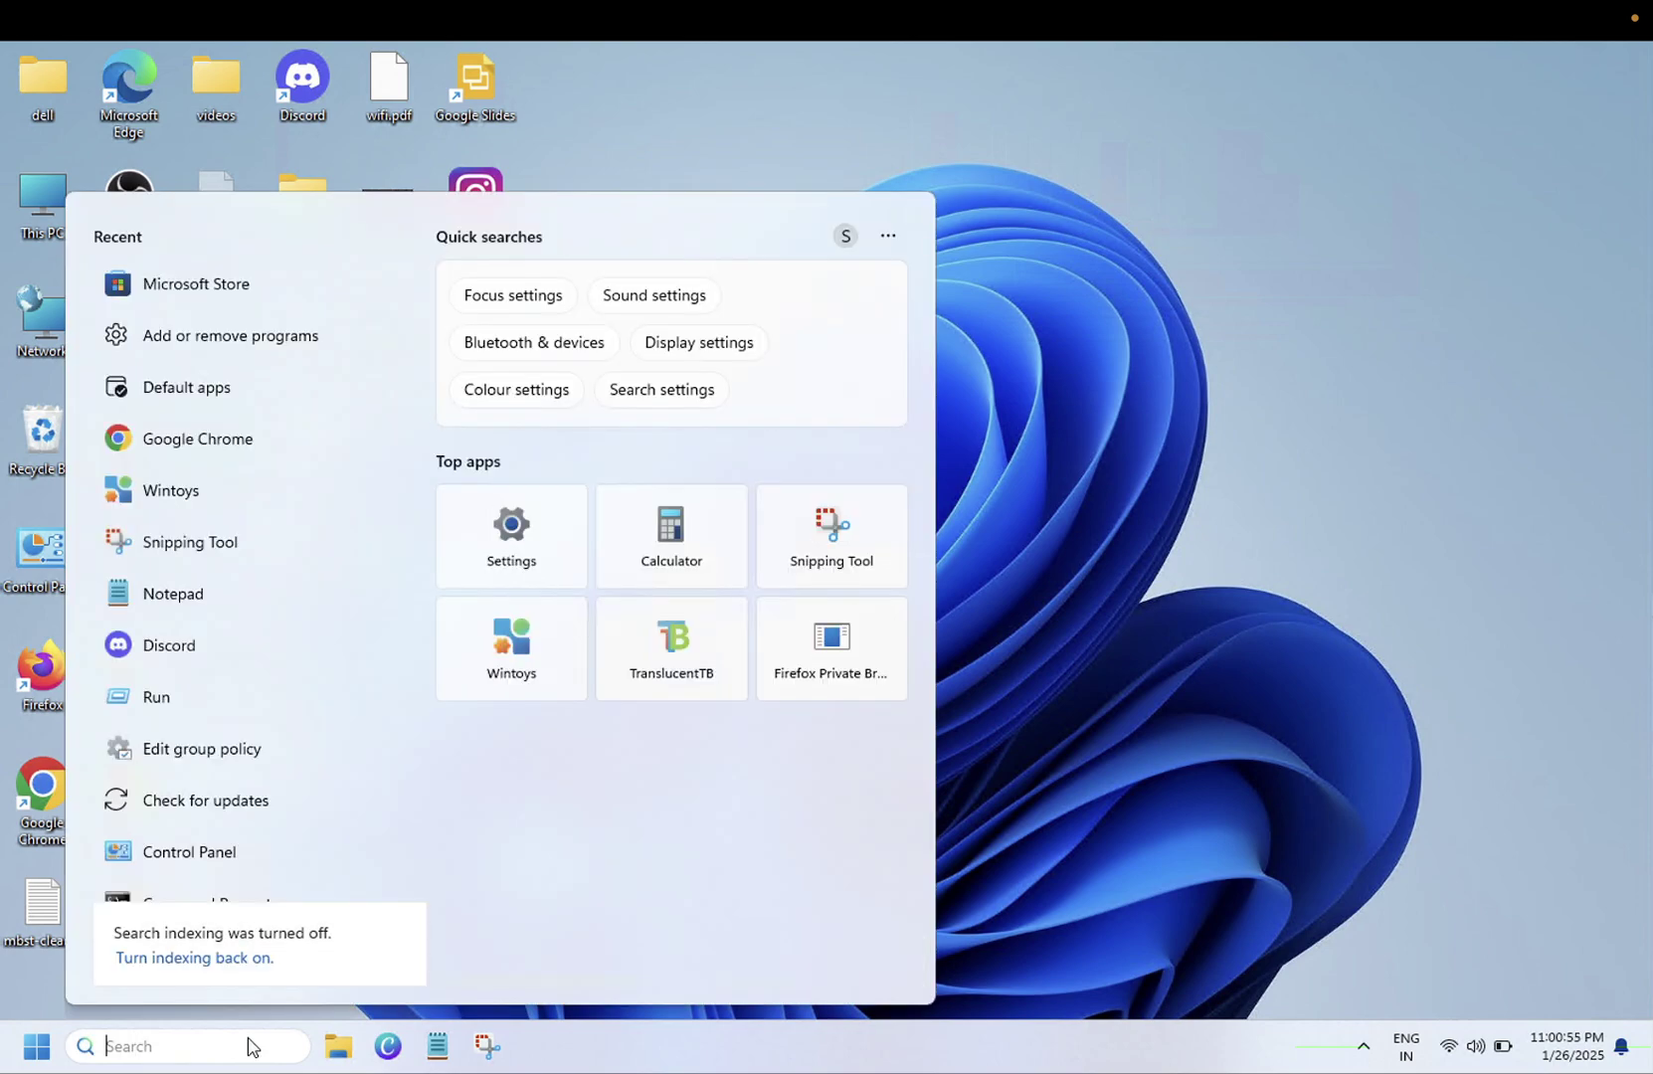
Step: Search 'fac', unpin Facebook from the taskbar, pin it to Start, and check Start's Pinned apps
{"action": "type", "text": "fac"}
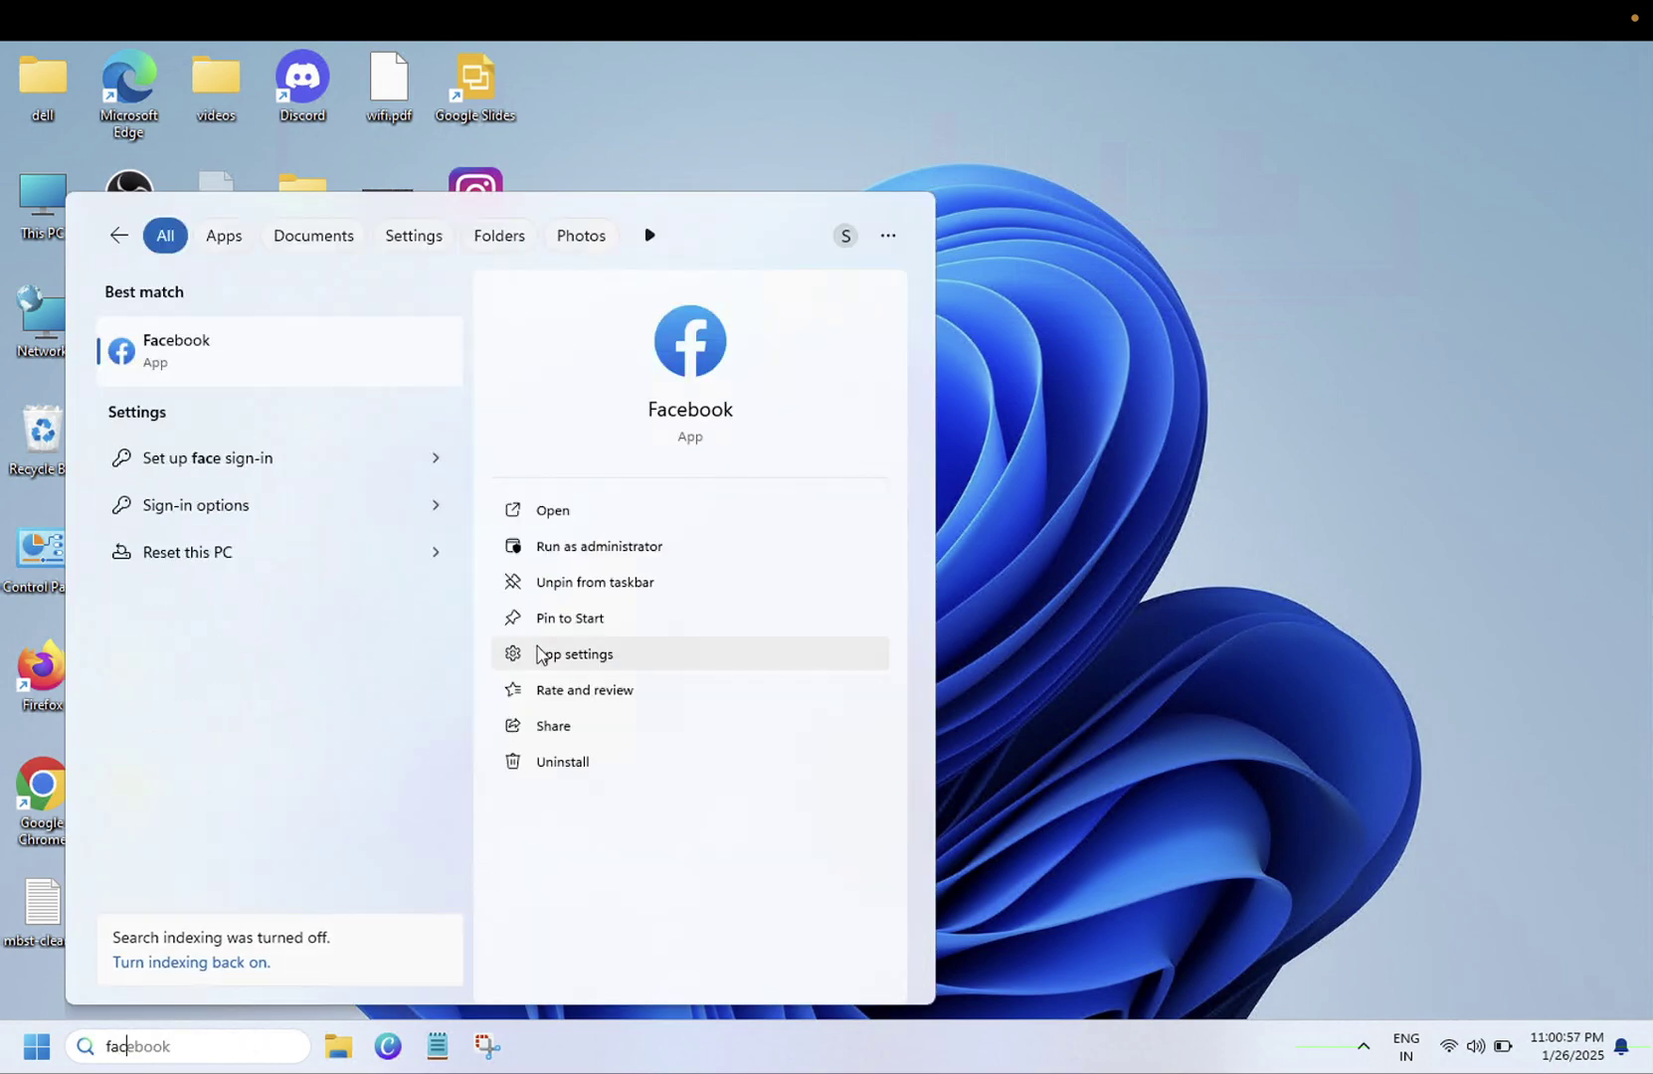
{"action": "left_click", "coordinate": [633, 585]}
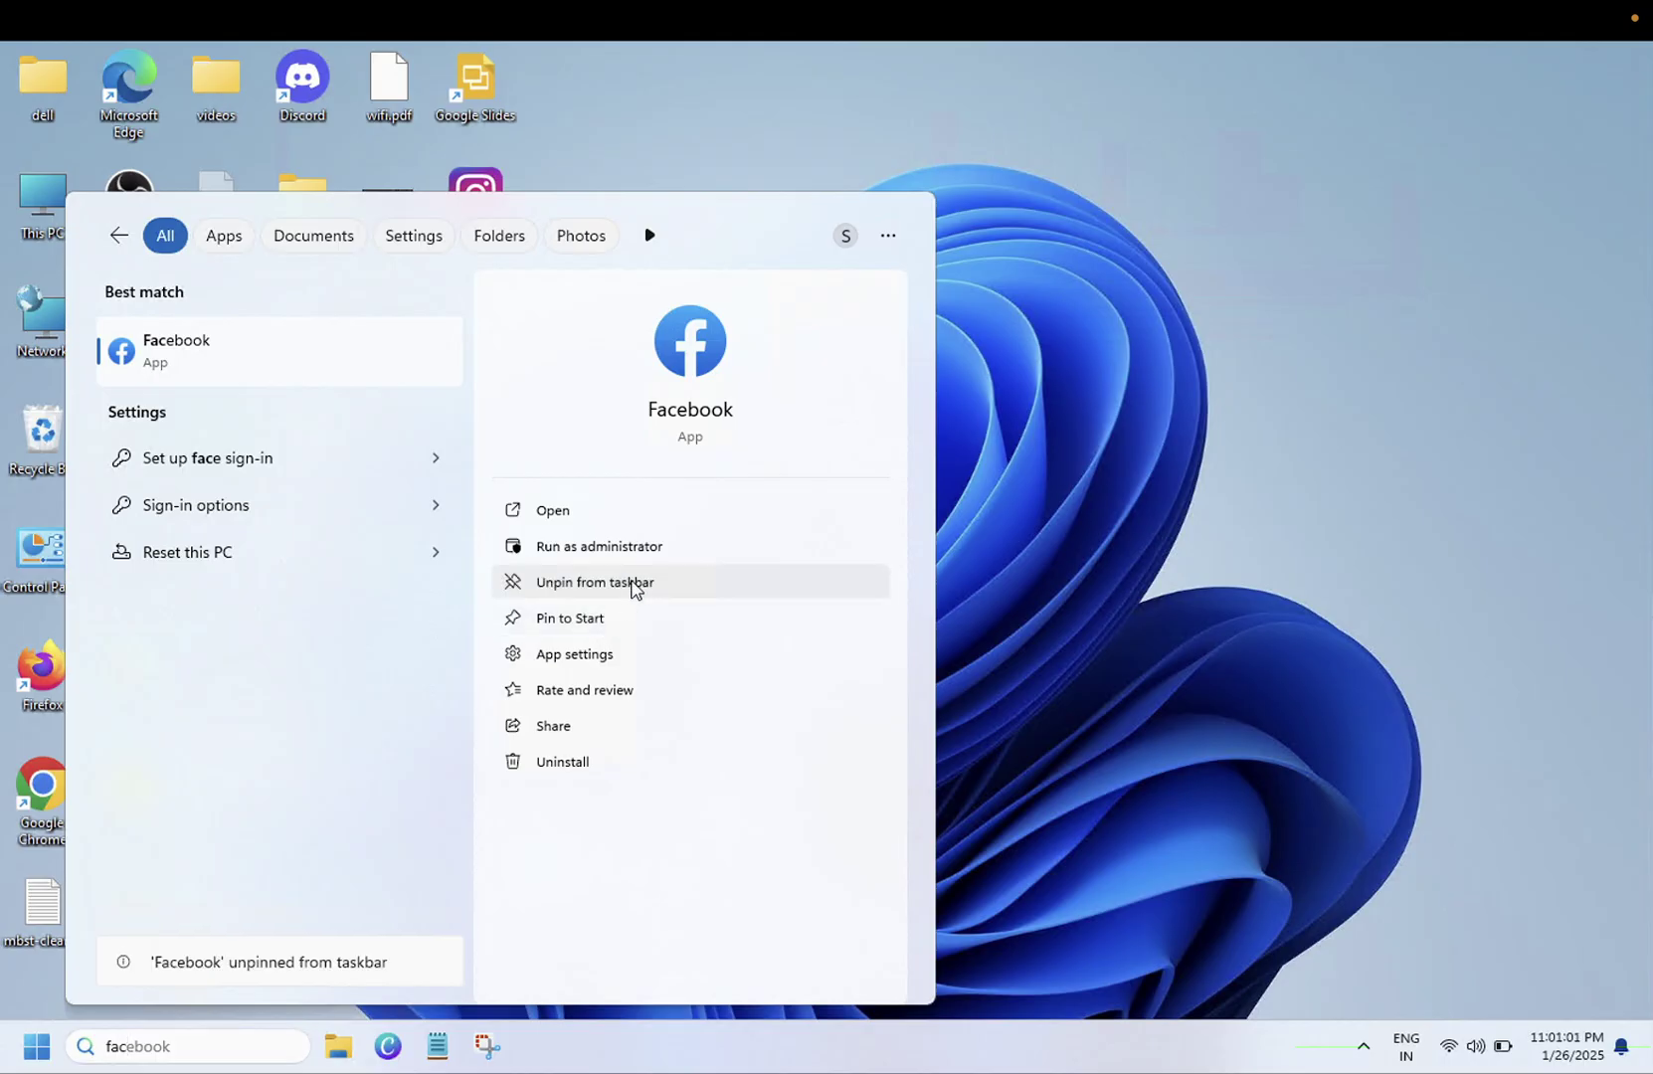
{"action": "left_click", "coordinate": [632, 587]}
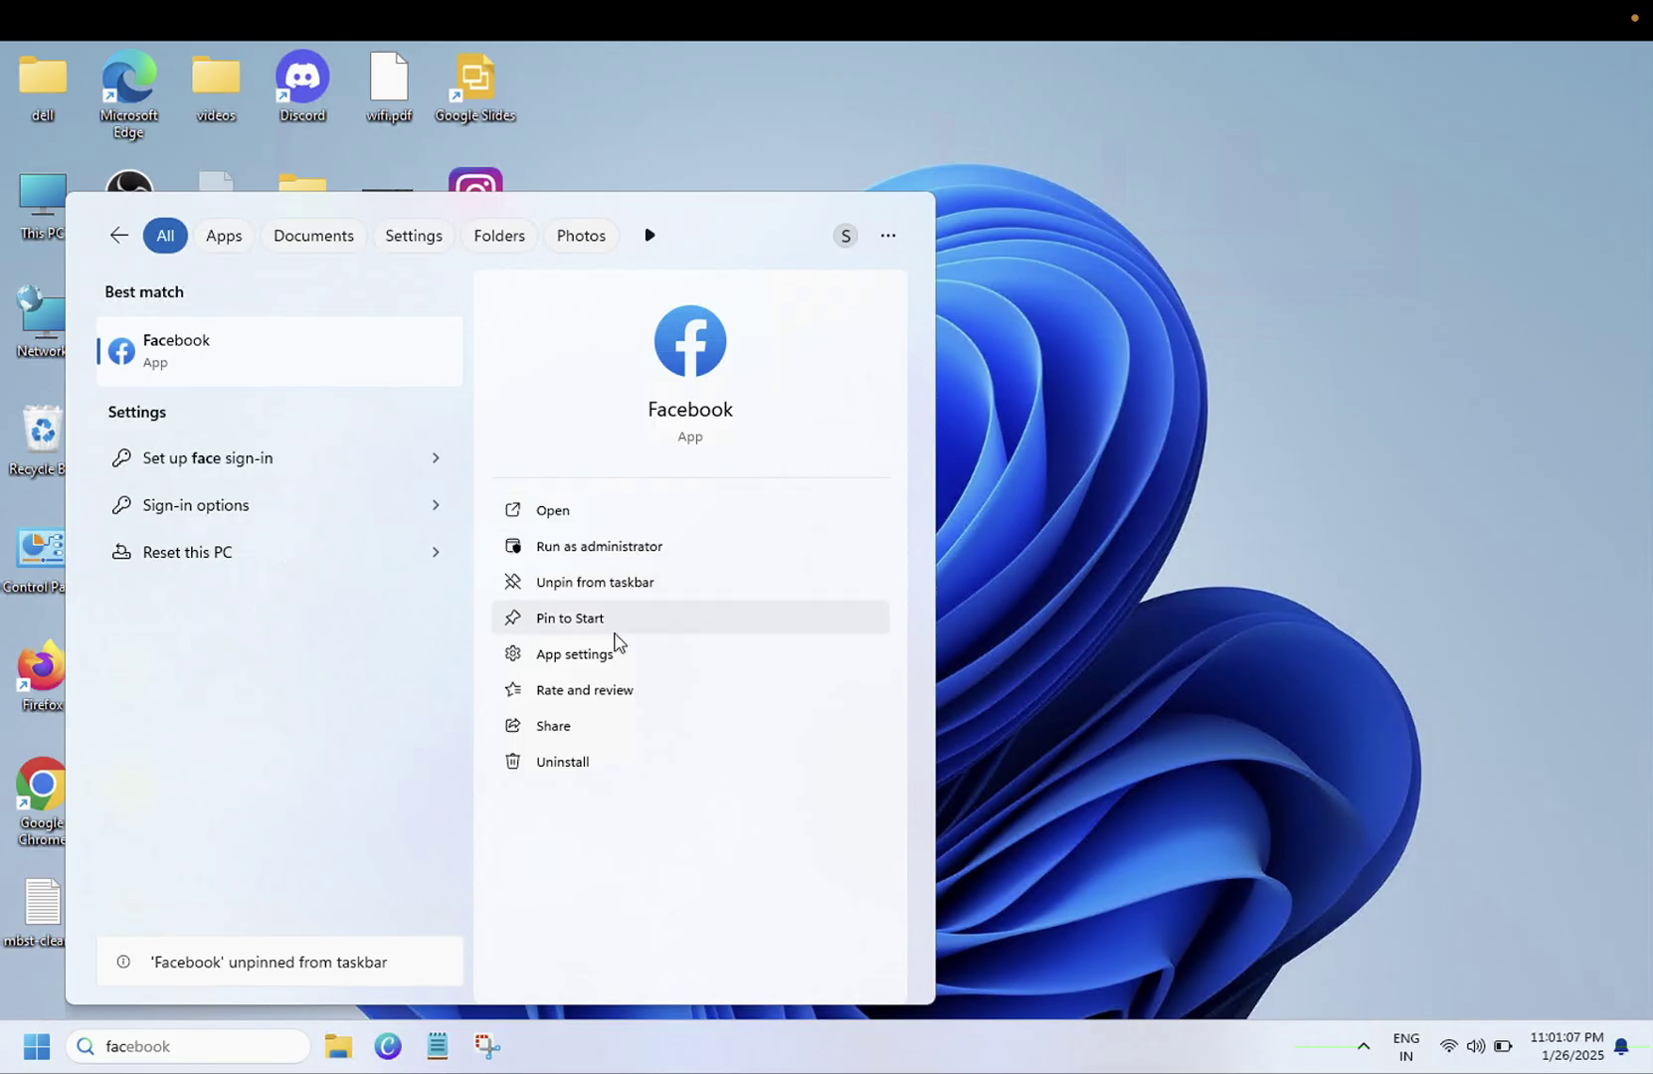
{"action": "left_click", "coordinate": [595, 616]}
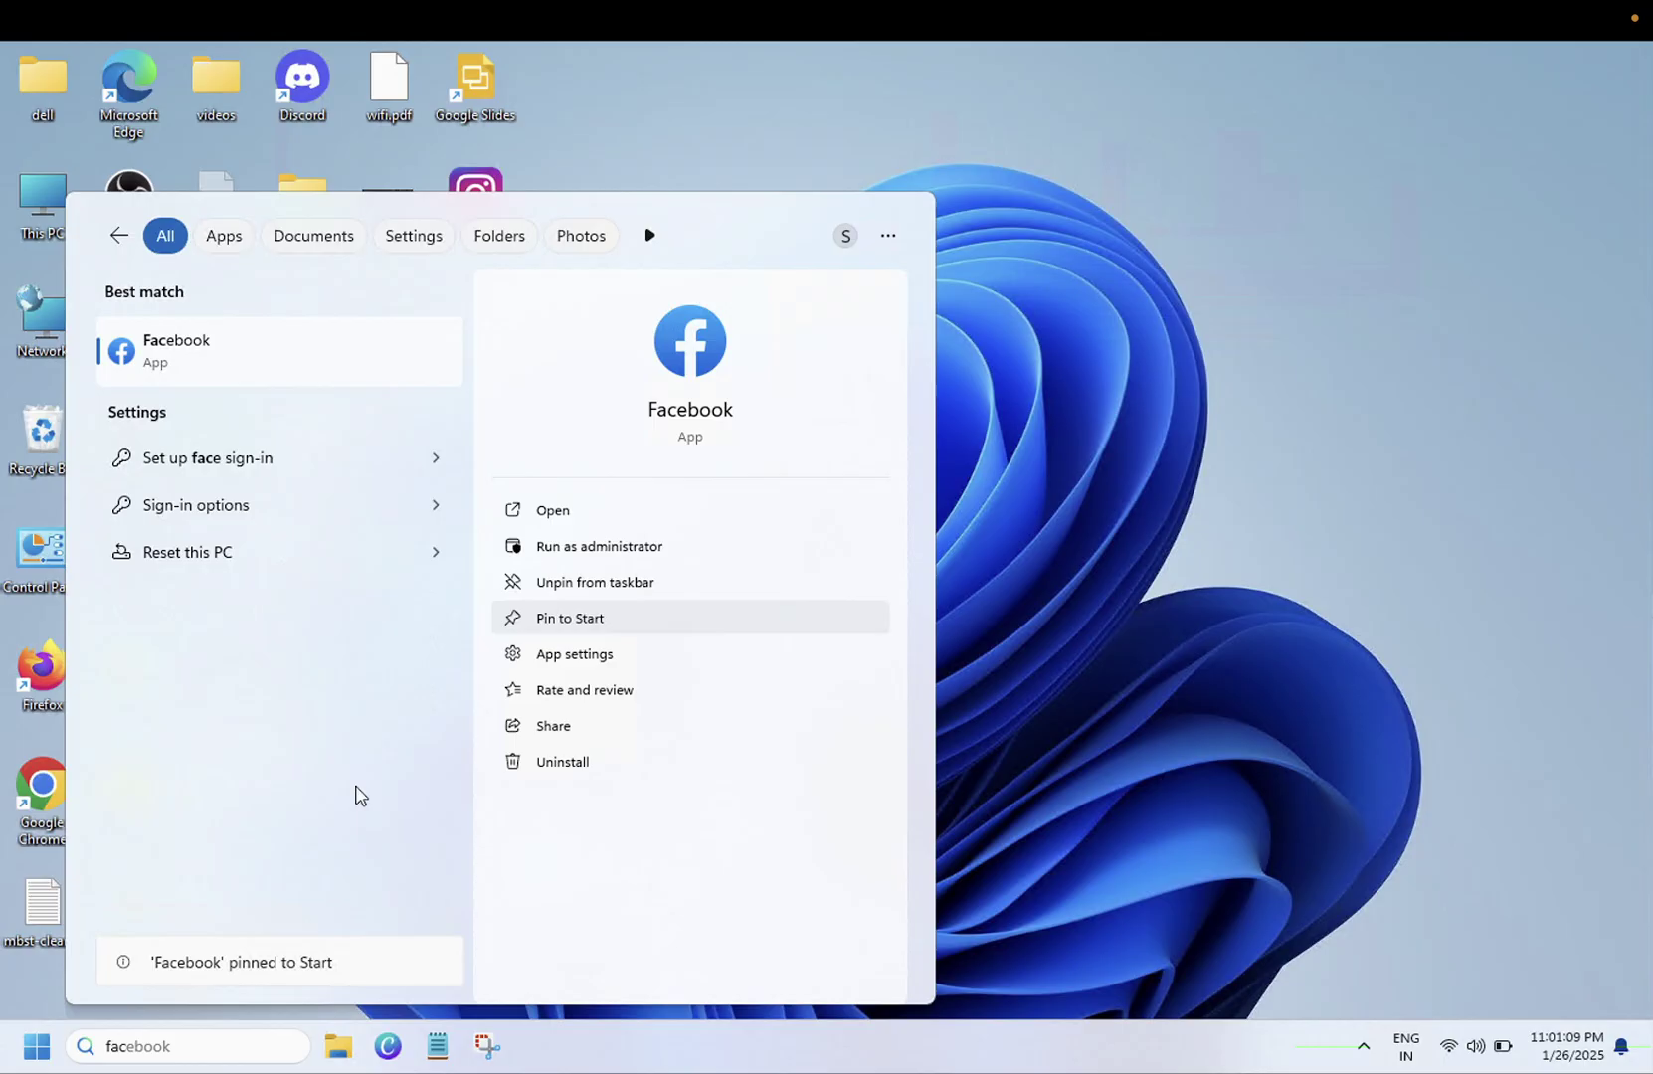
{"action": "key", "text": "super"}
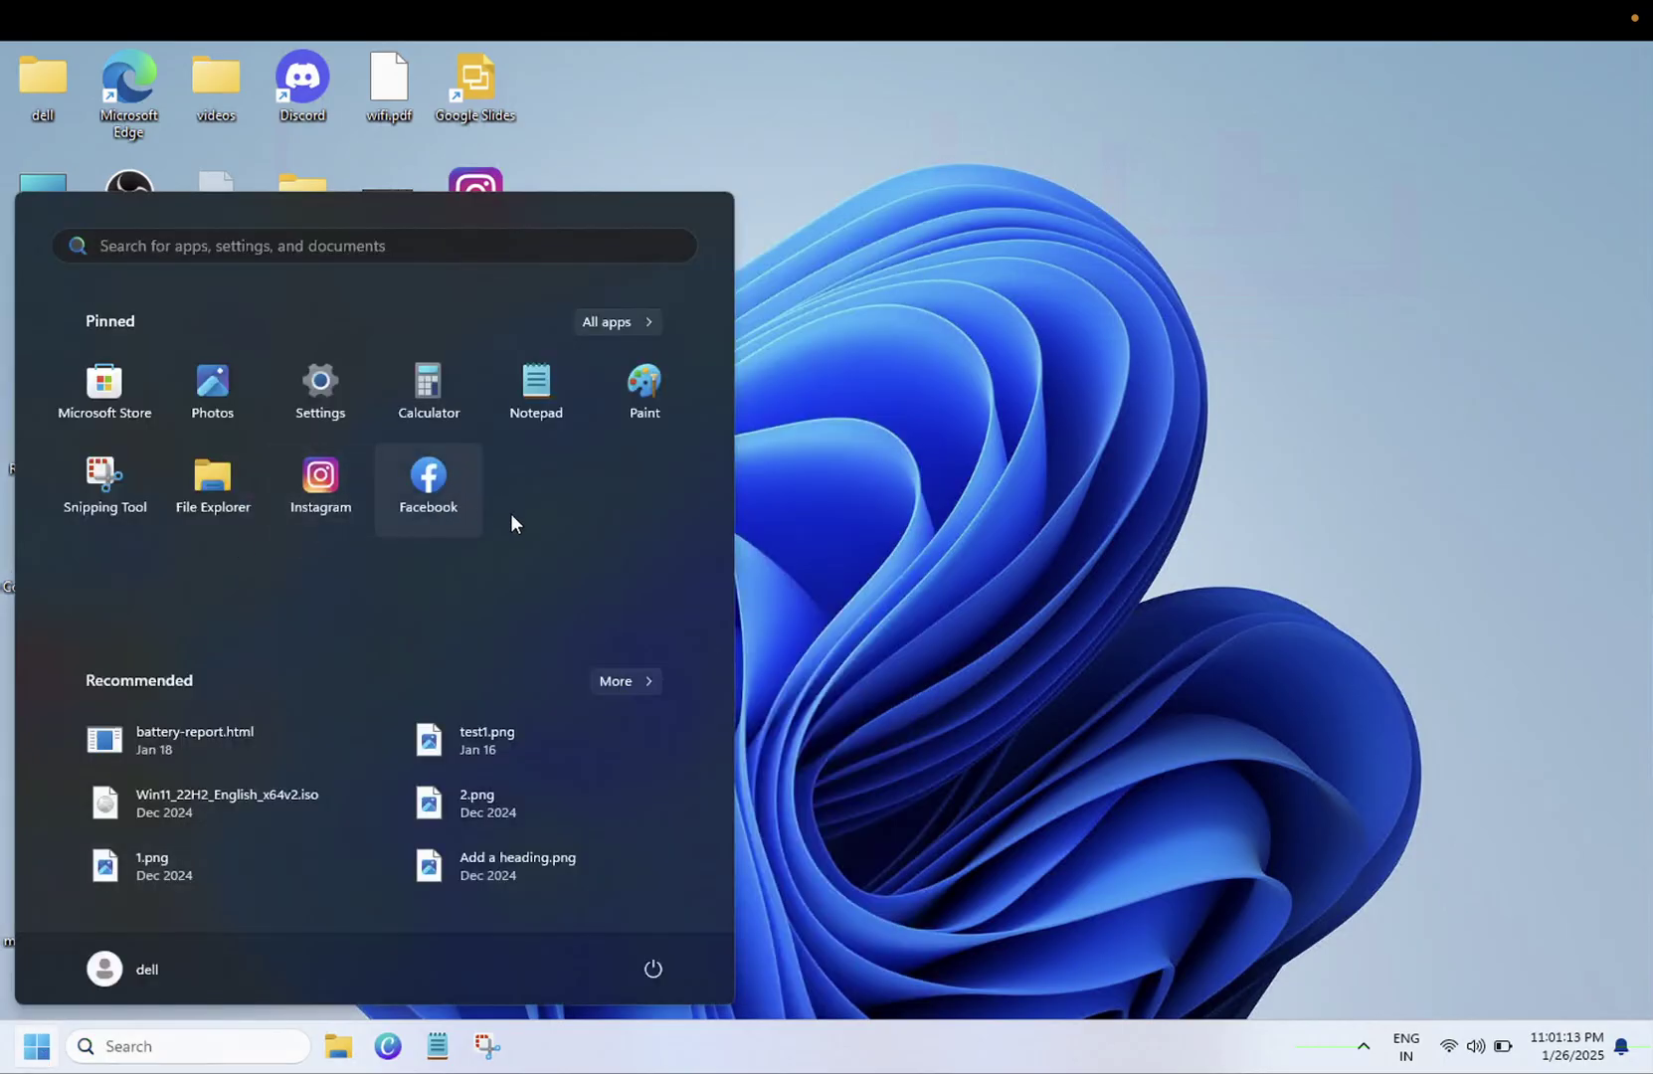
Step: Close Start and search Google for 'filehippo' from Chrome's address bar
{"action": "left_click", "coordinate": [627, 1035]}
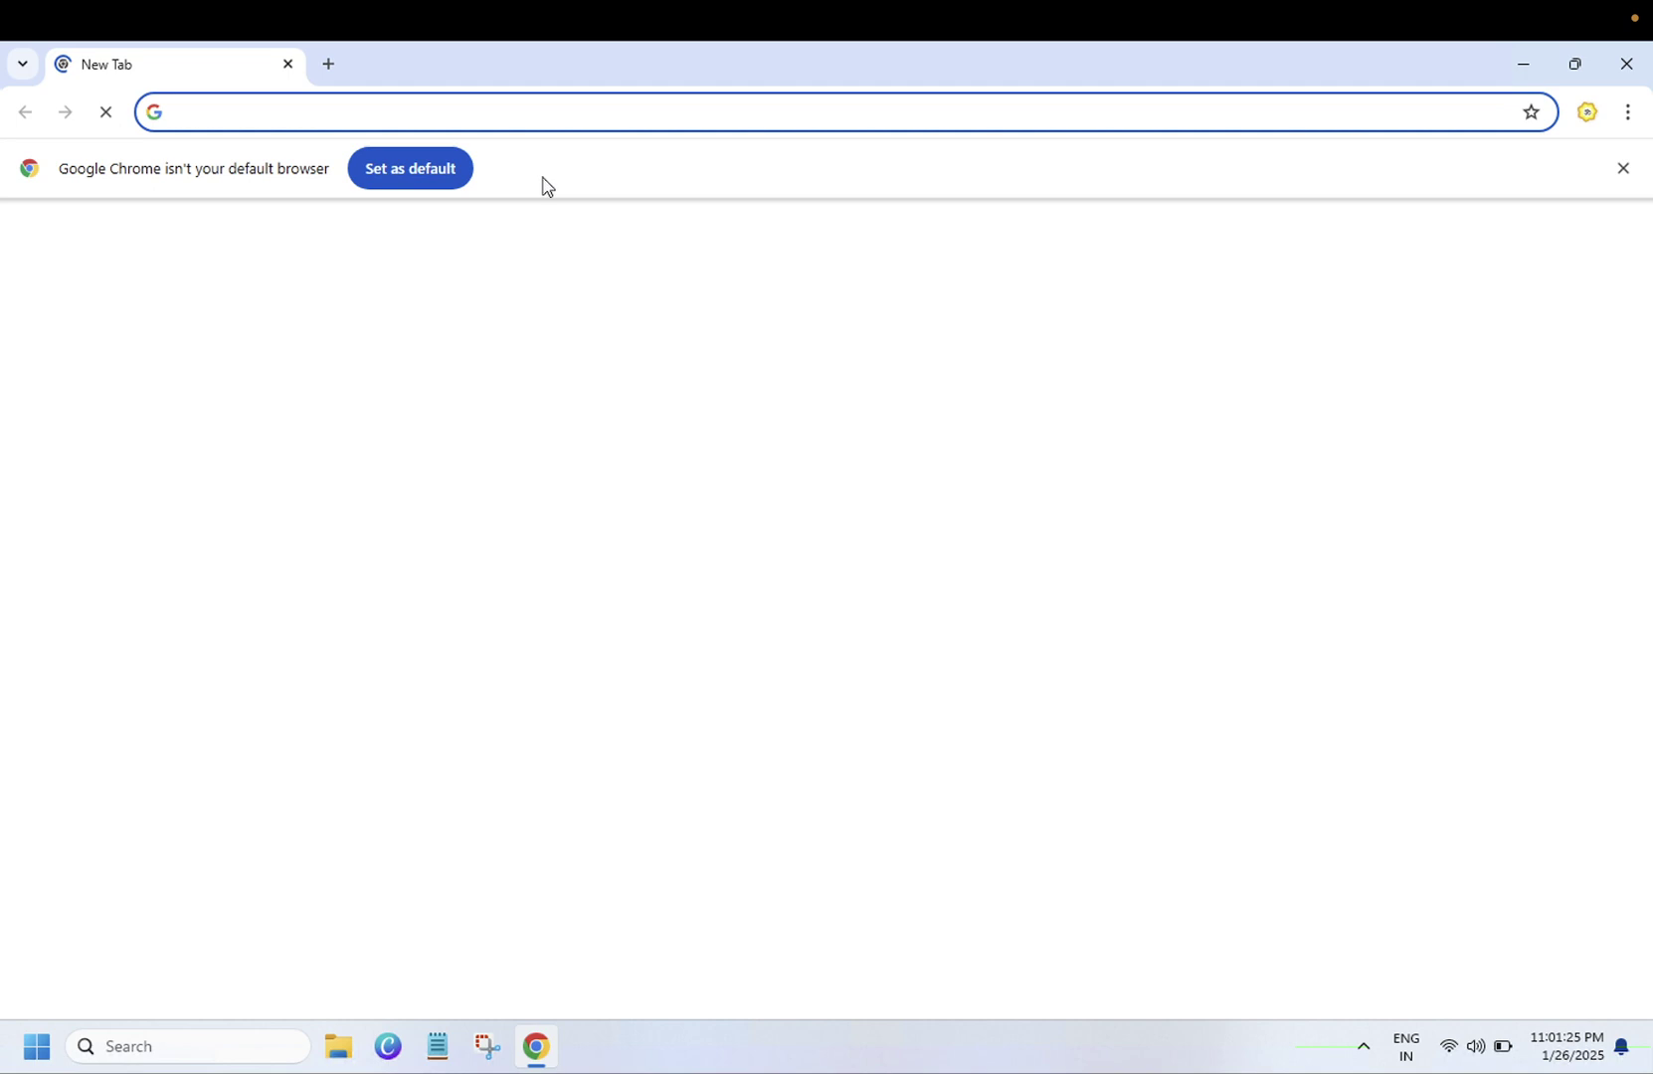
{"action": "left_click", "coordinate": [485, 118]}
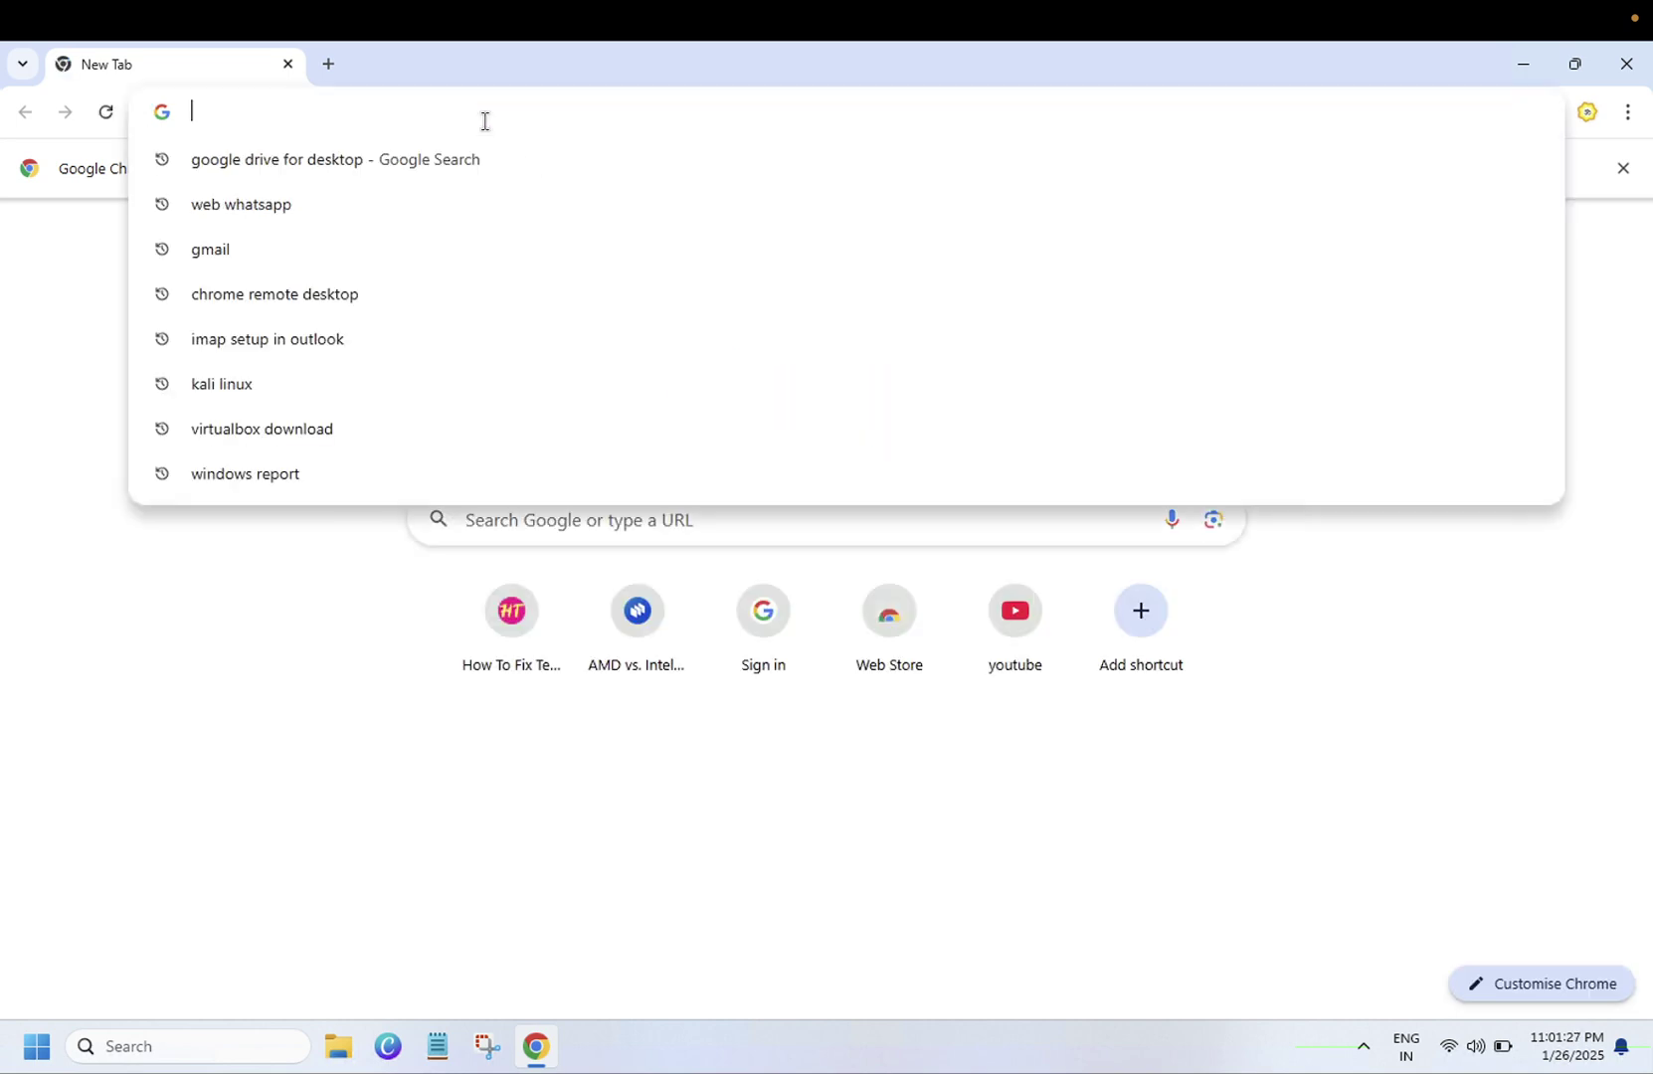
{"action": "type", "text": "fi"}
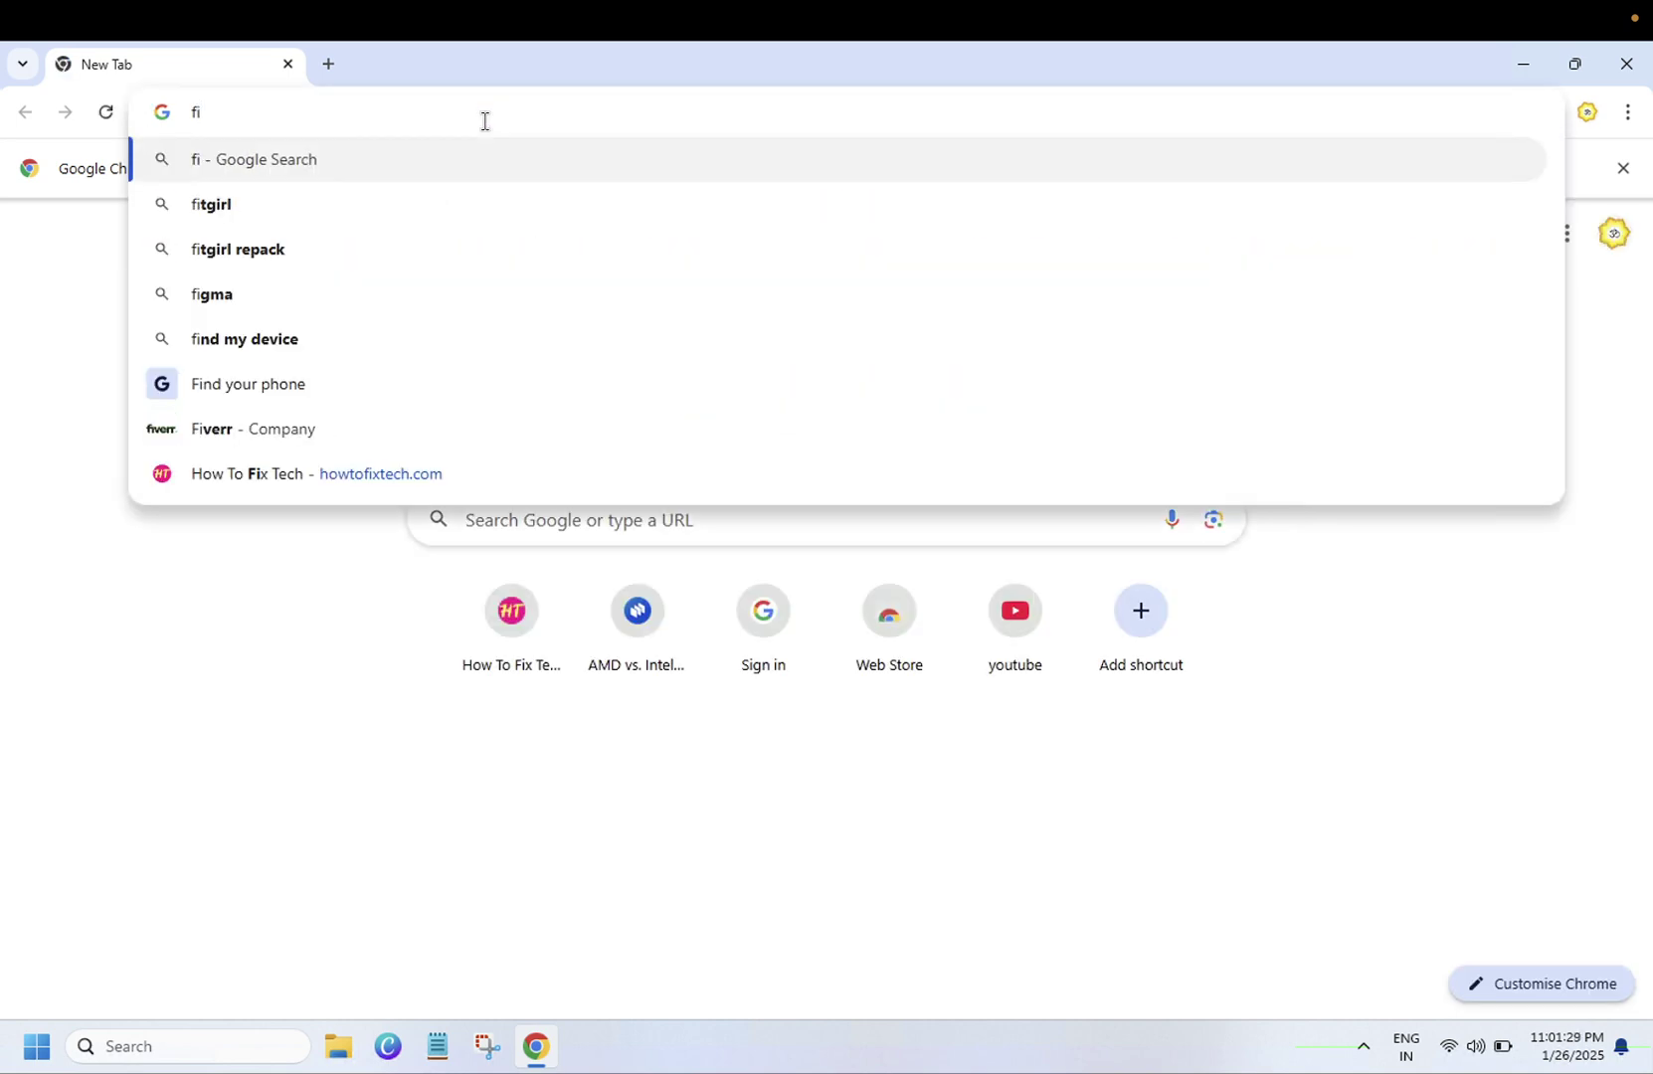
{"action": "type", "text": "lehi"}
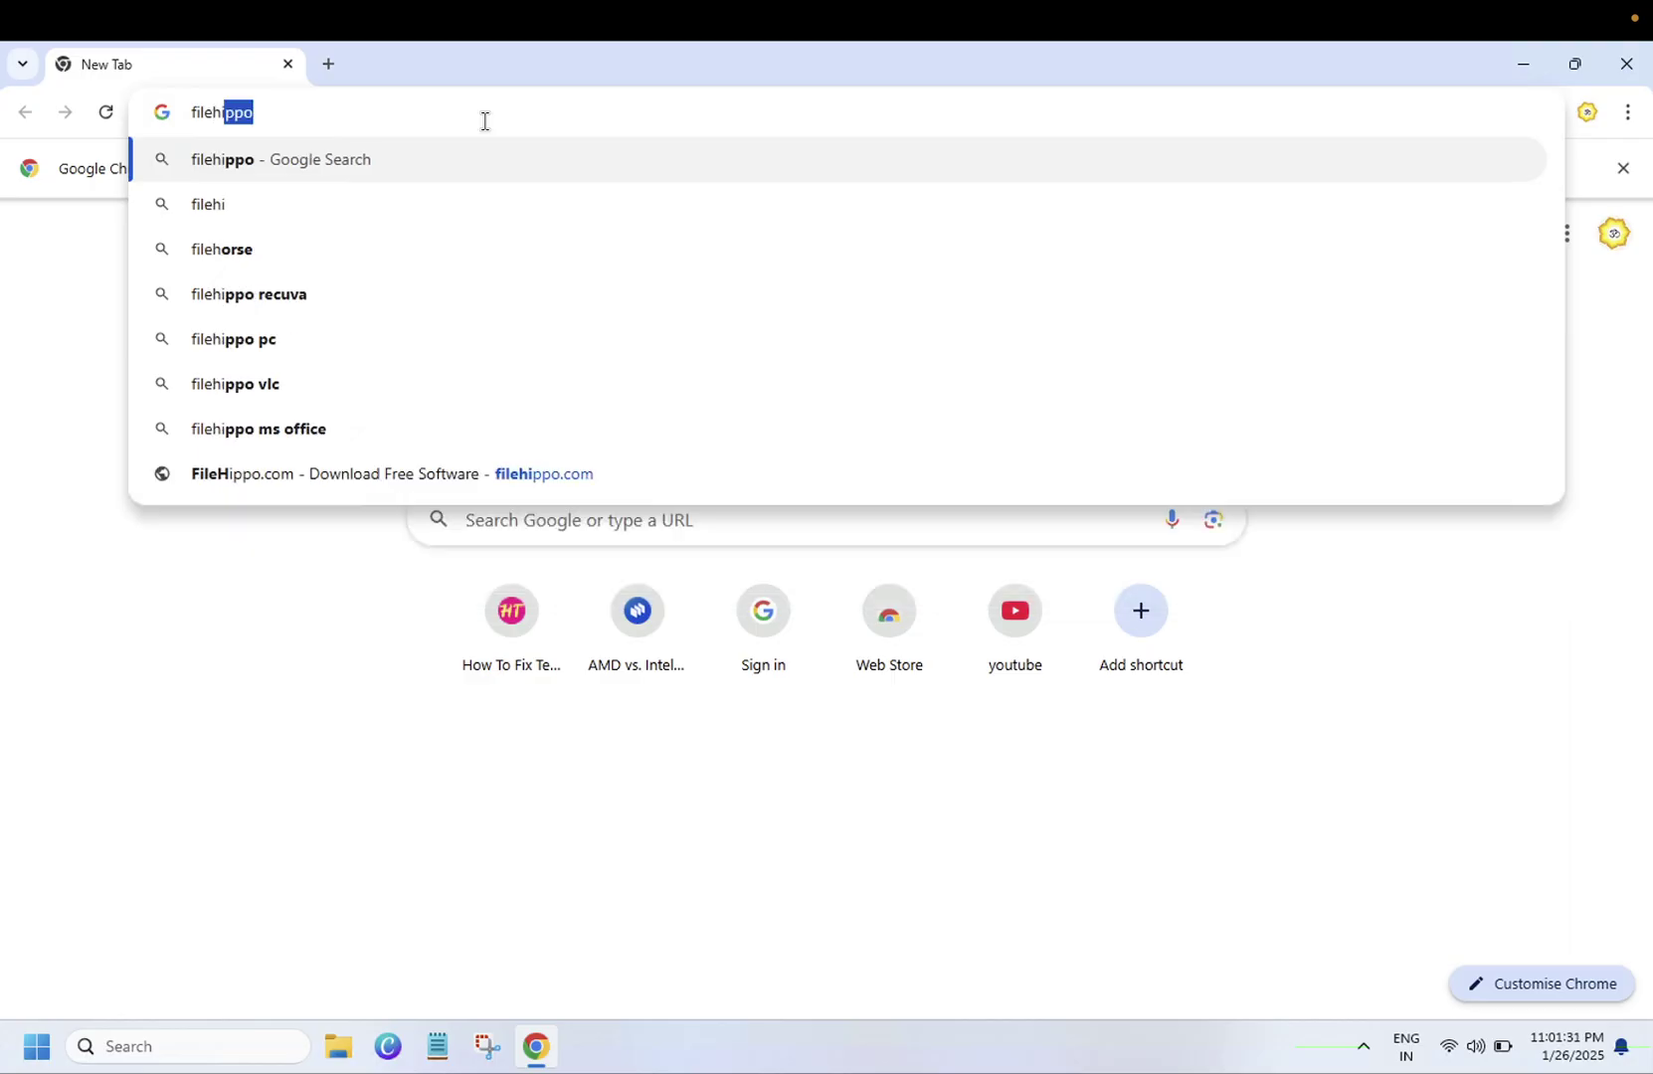
{"action": "key", "text": "Return"}
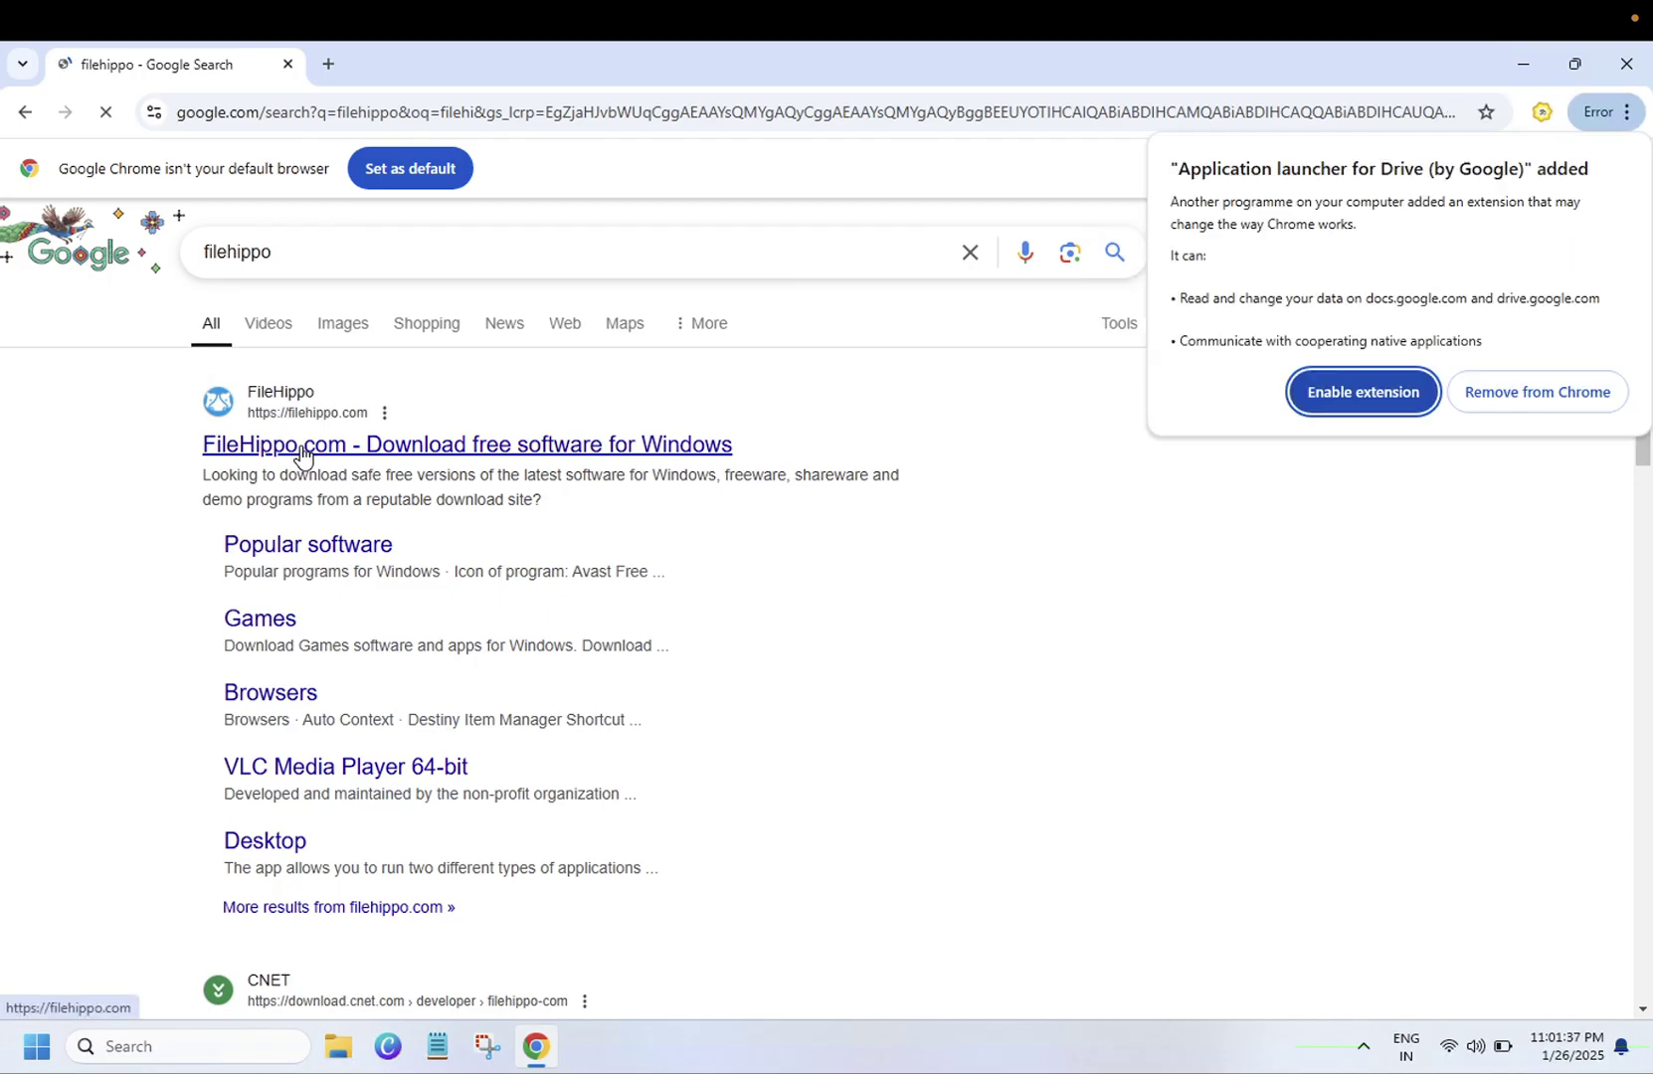
Step: Open FileHippo.com, search the site for 'vlc', and open the VLC Media Player 64-bit download, closing the ad
{"action": "left_click", "coordinate": [305, 447]}
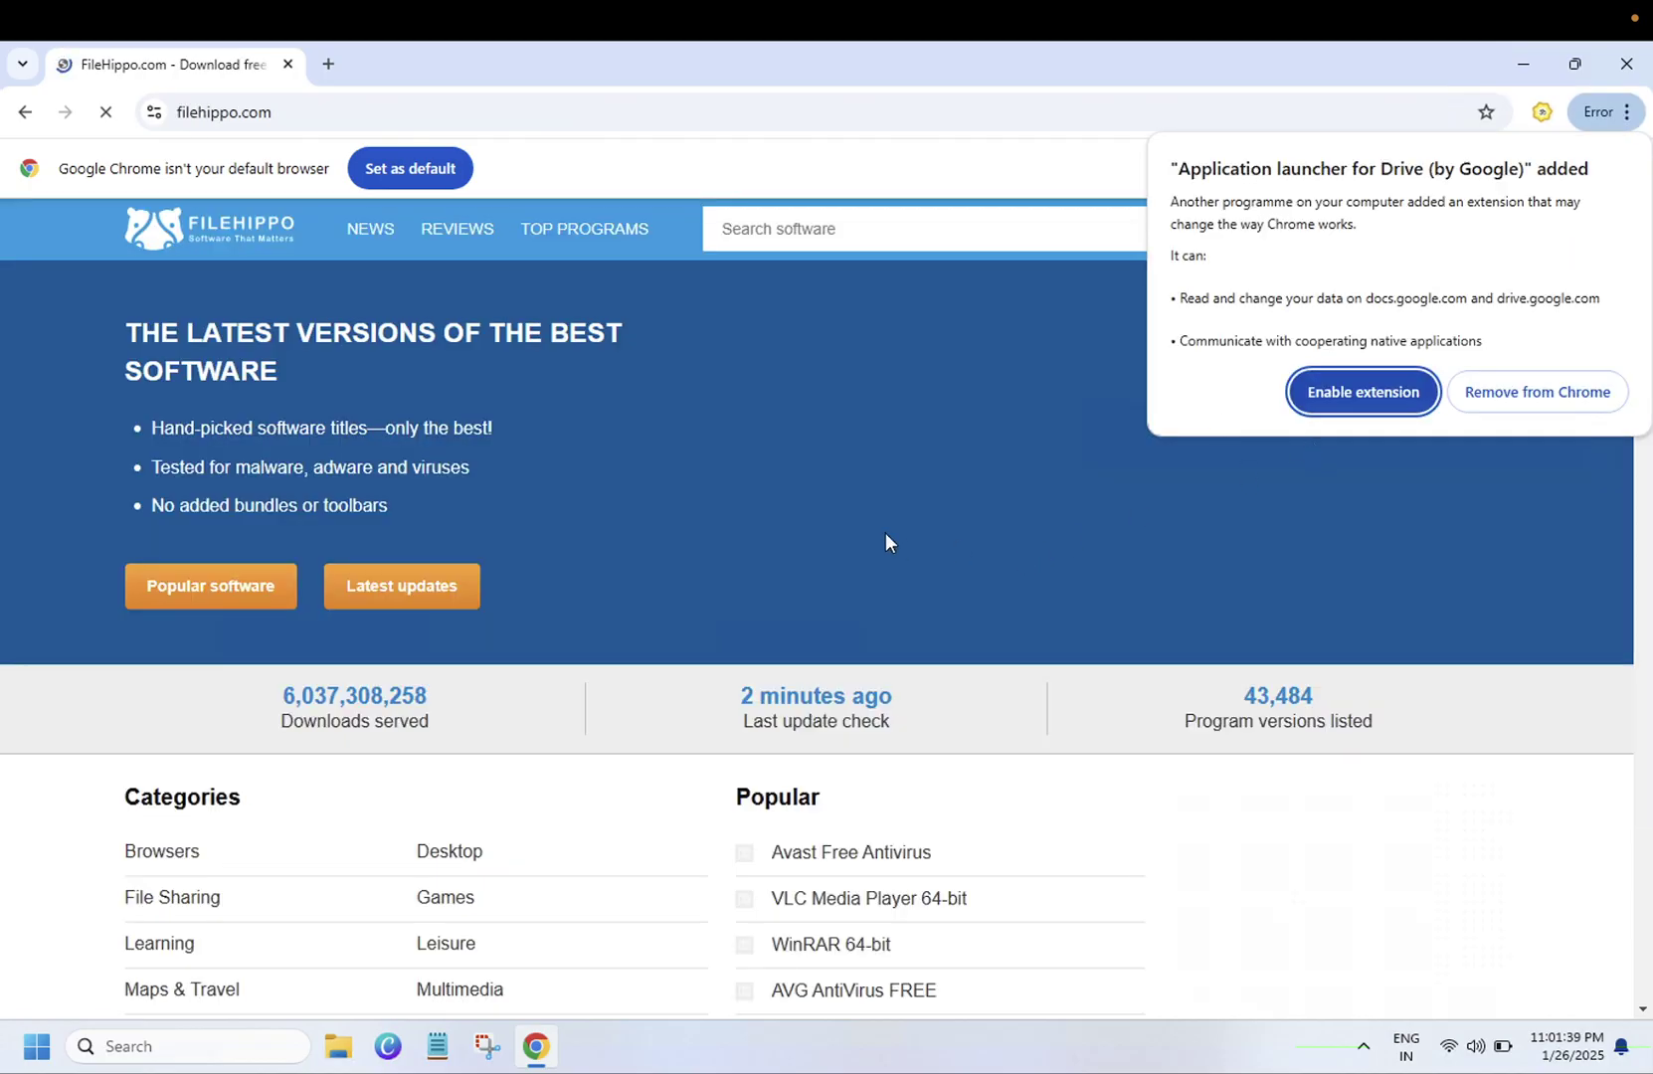
{"action": "left_click", "coordinate": [1504, 406]}
{"action": "left_click", "coordinate": [809, 230]}
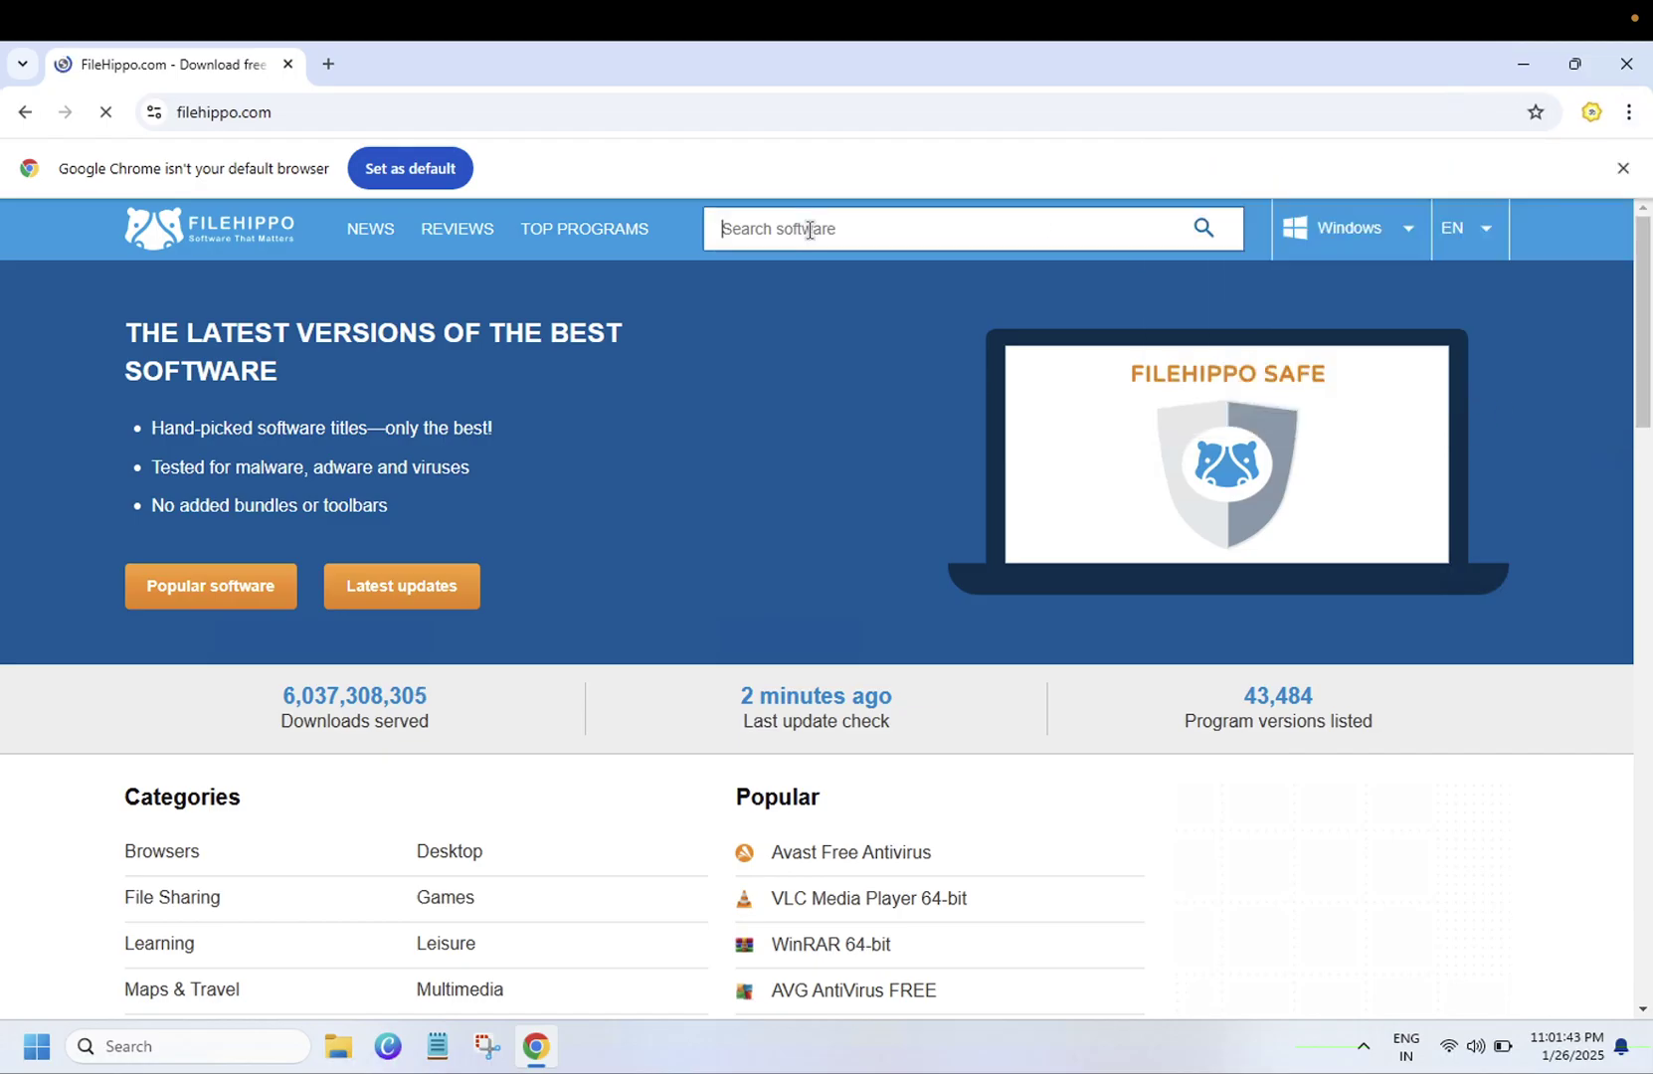
{"action": "type", "text": "vl"}
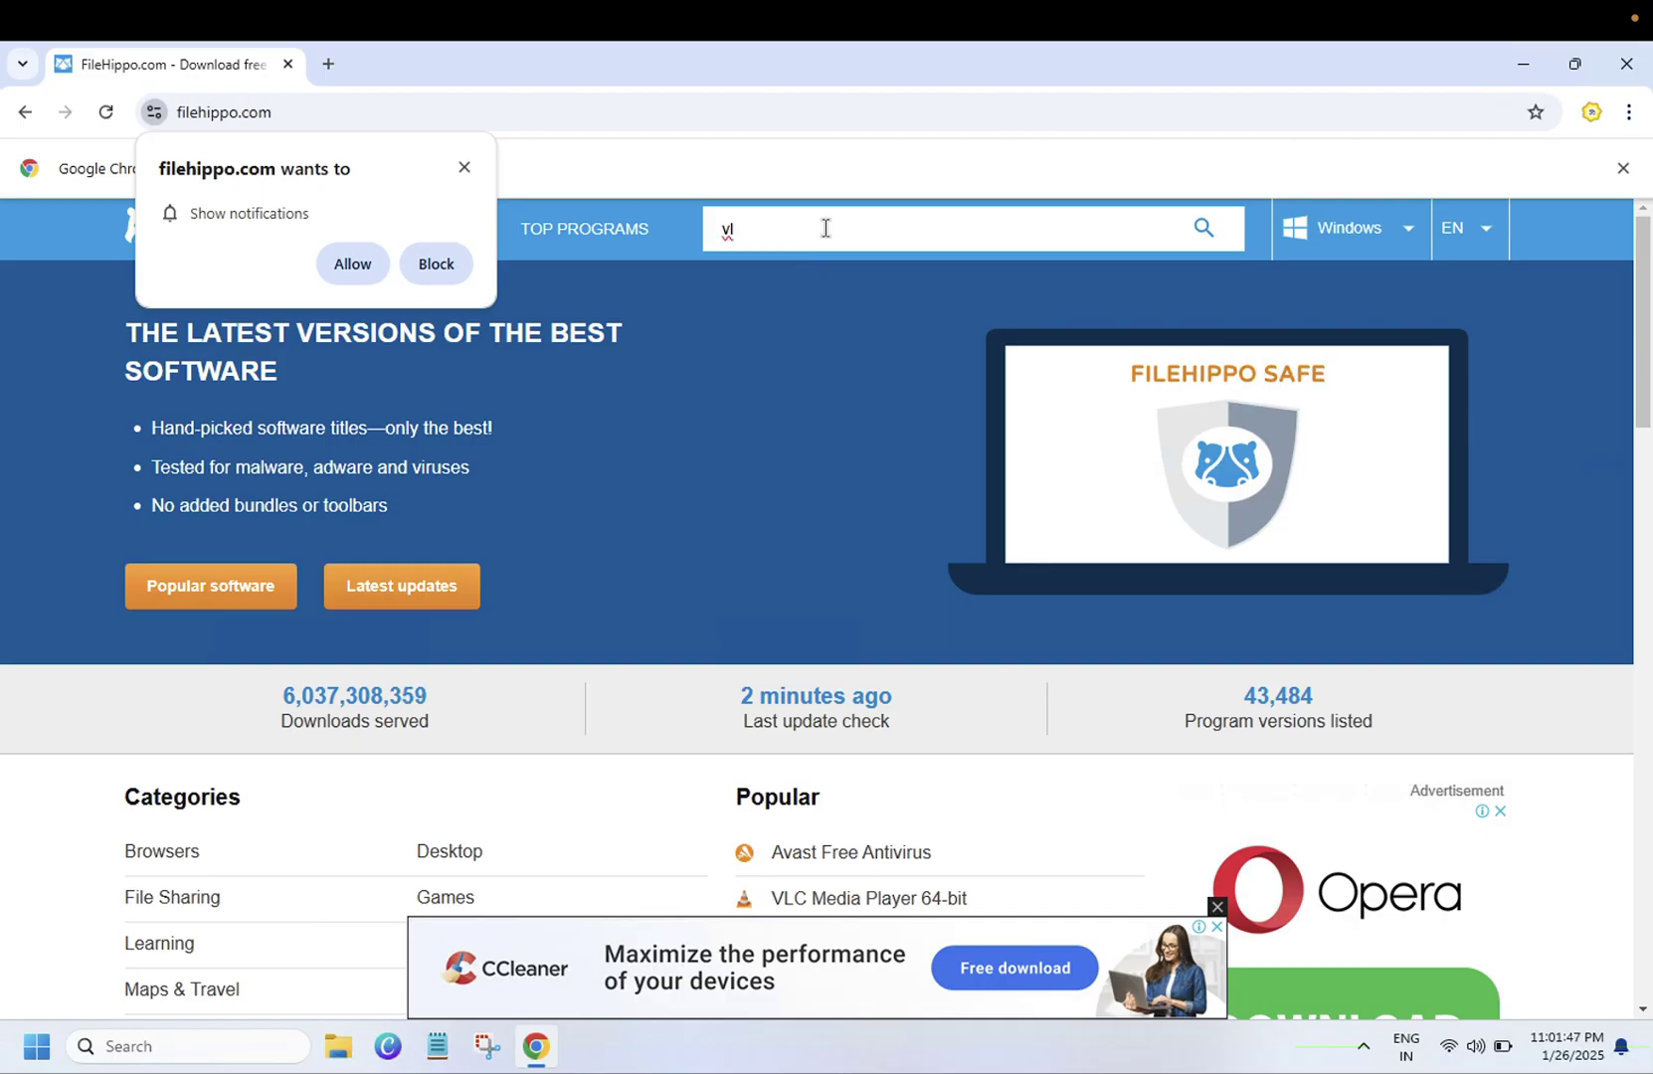
{"action": "type", "text": "c"}
{"action": "key", "text": "Return"}
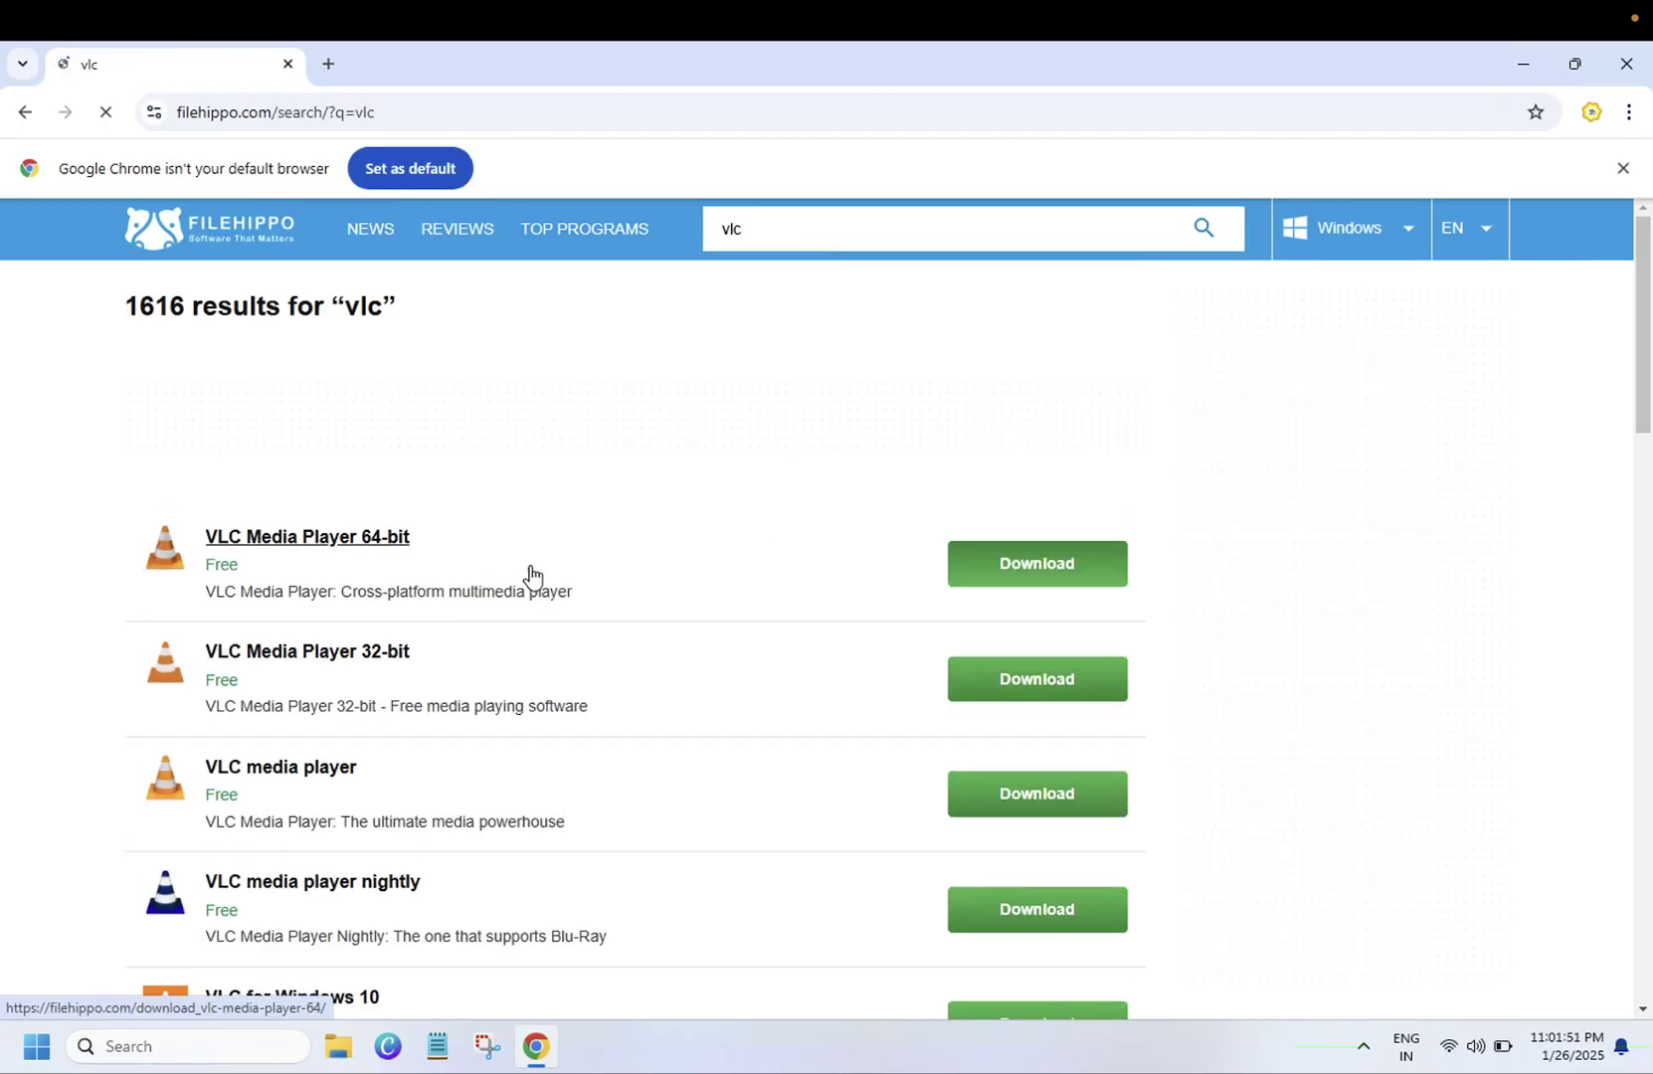
{"action": "left_click", "coordinate": [1061, 574]}
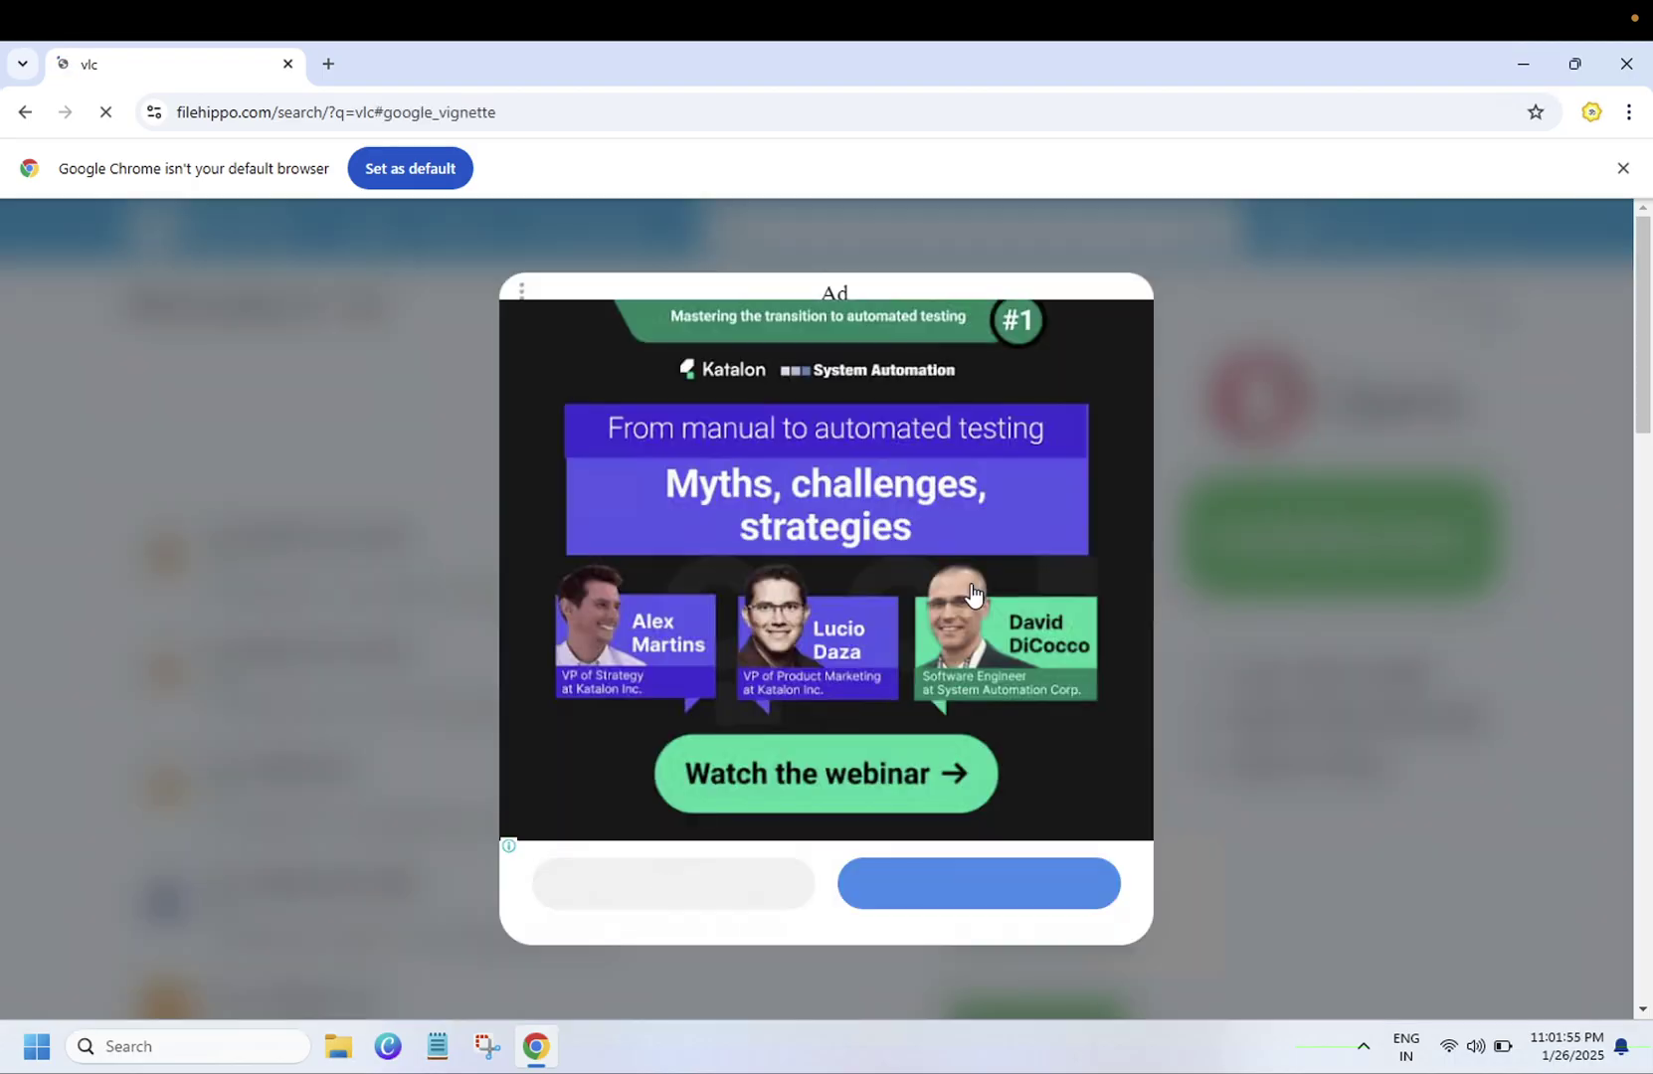
{"action": "left_click", "coordinate": [681, 895]}
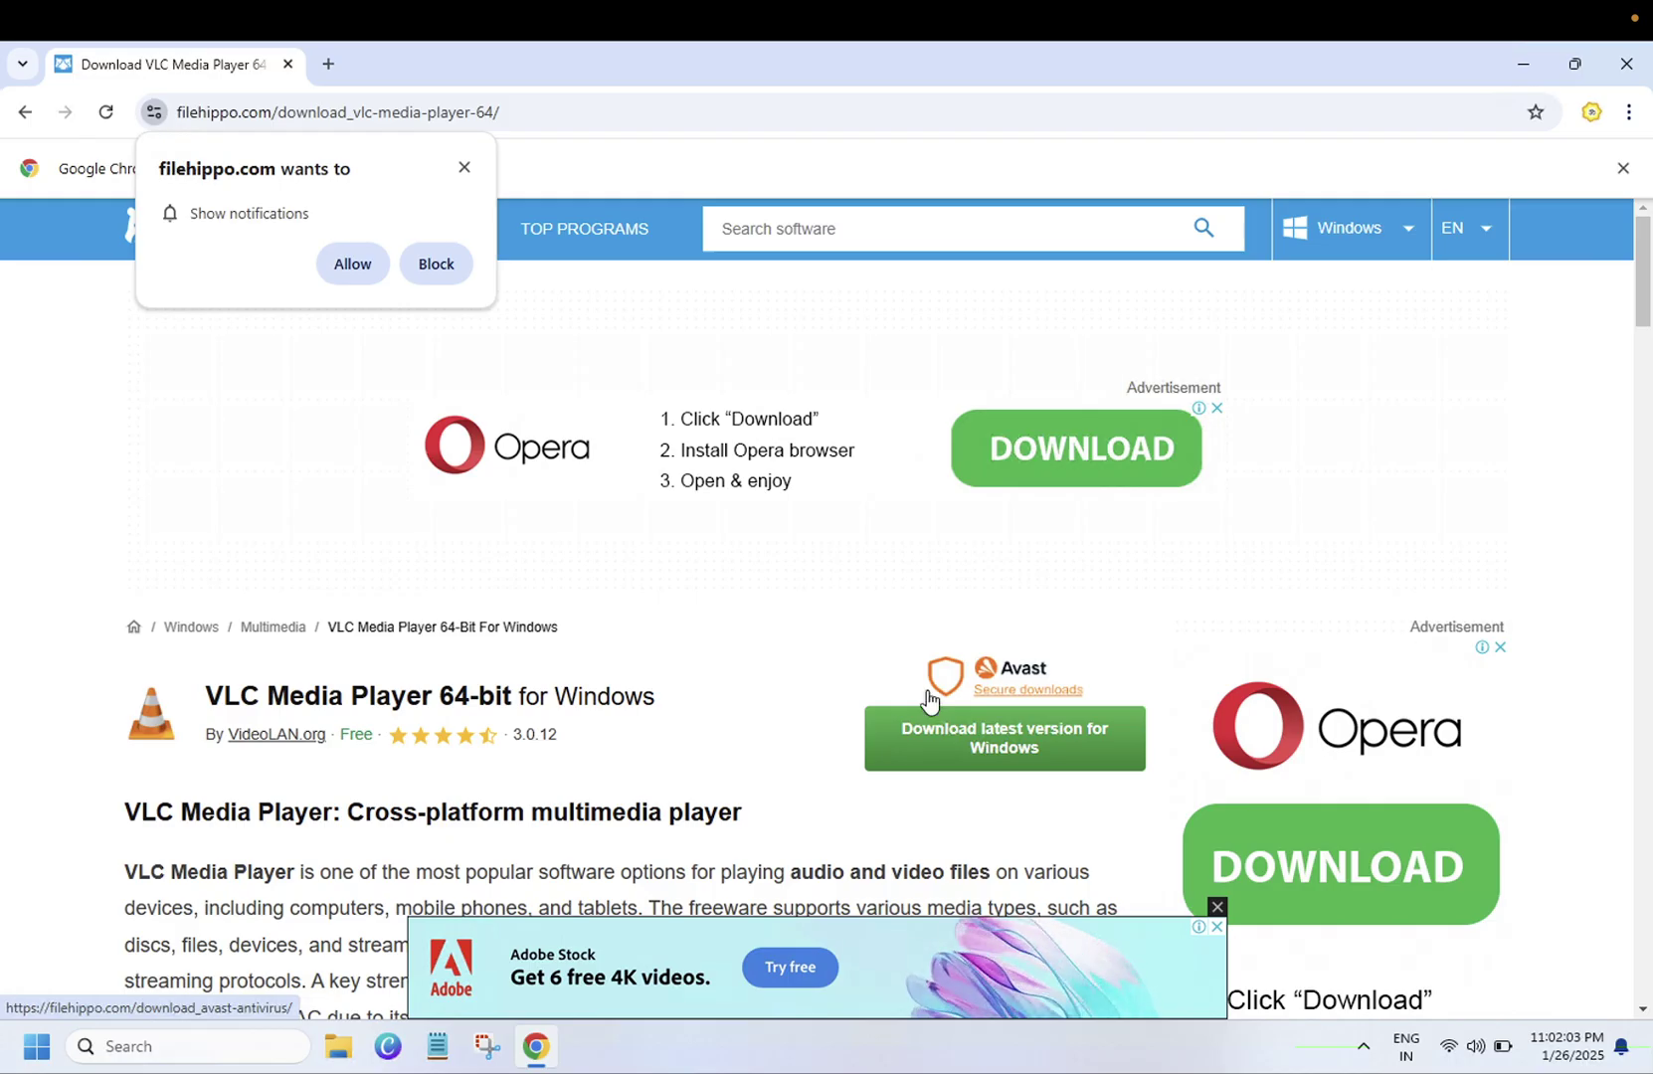
Step: Block FileHippo's notification prompt, then request the latest VLC Media Player 64-bit Windows download
{"action": "left_click", "coordinate": [438, 266]}
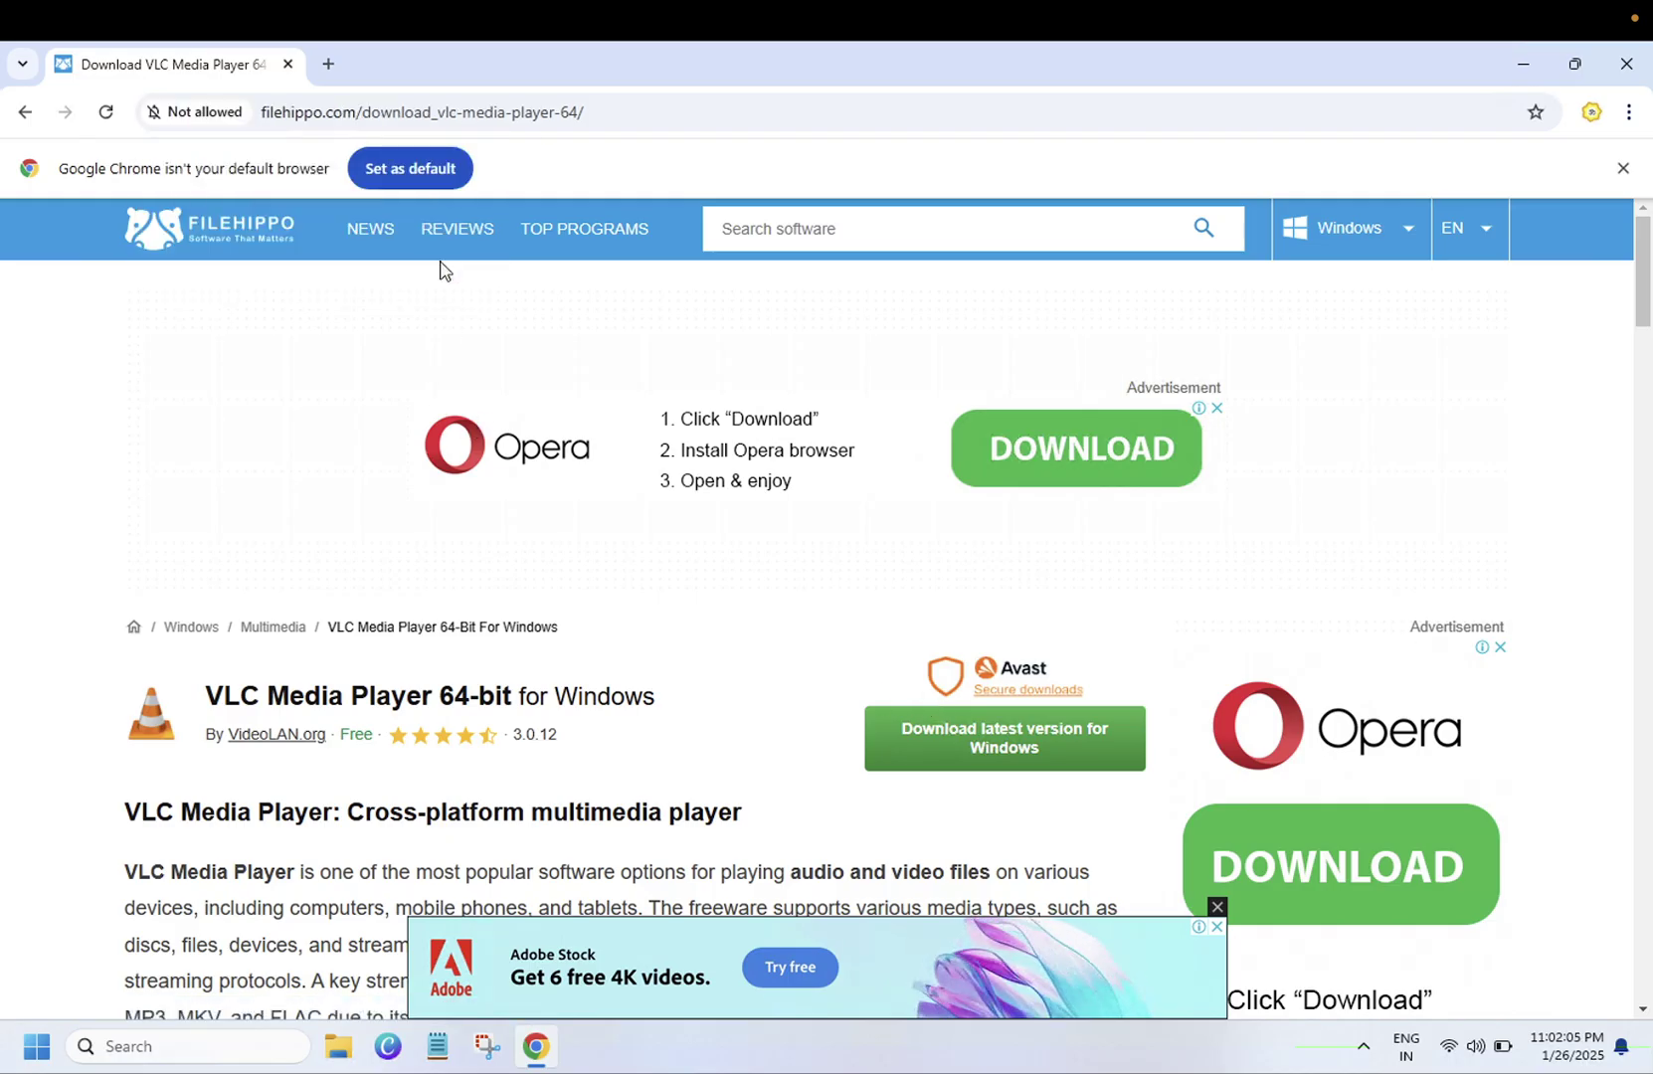
{"action": "scroll", "coordinate": [1119, 281], "scroll_direction": "down", "scroll_amount": 1}
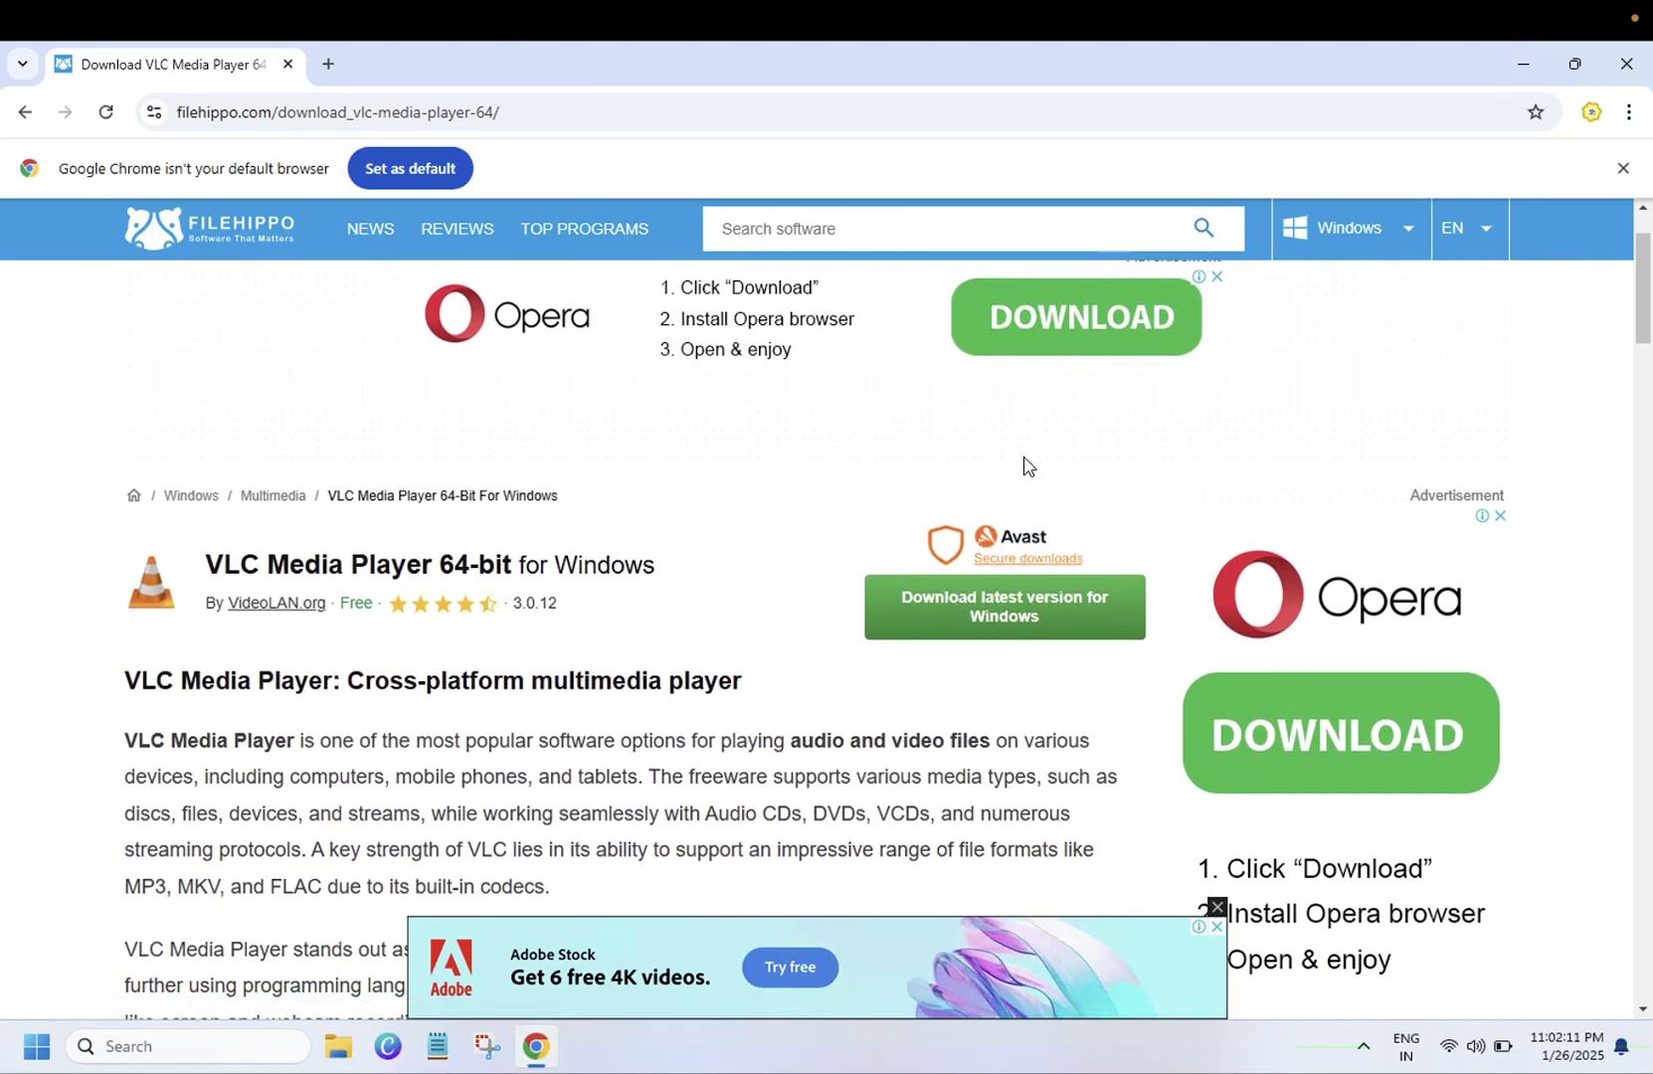
{"action": "scroll", "coordinate": [1027, 465], "scroll_direction": "down", "scroll_amount": 1}
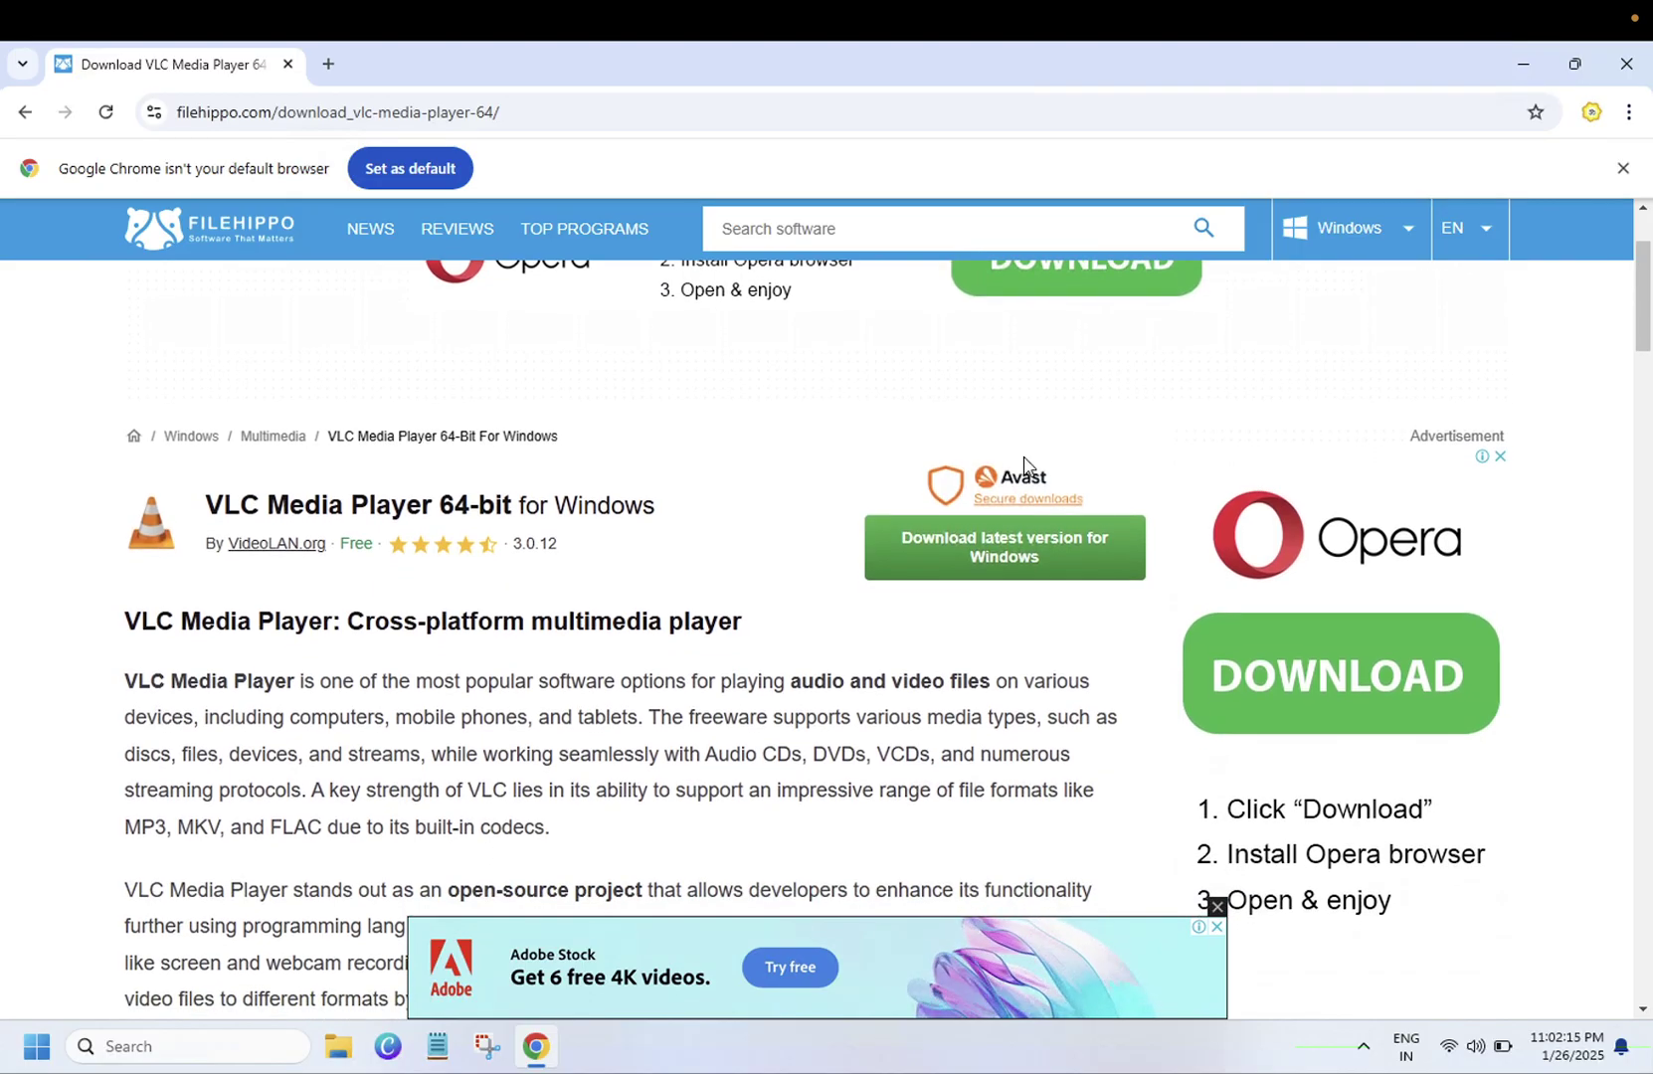
{"action": "scroll", "coordinate": [1024, 462], "scroll_direction": "down", "scroll_amount": 3}
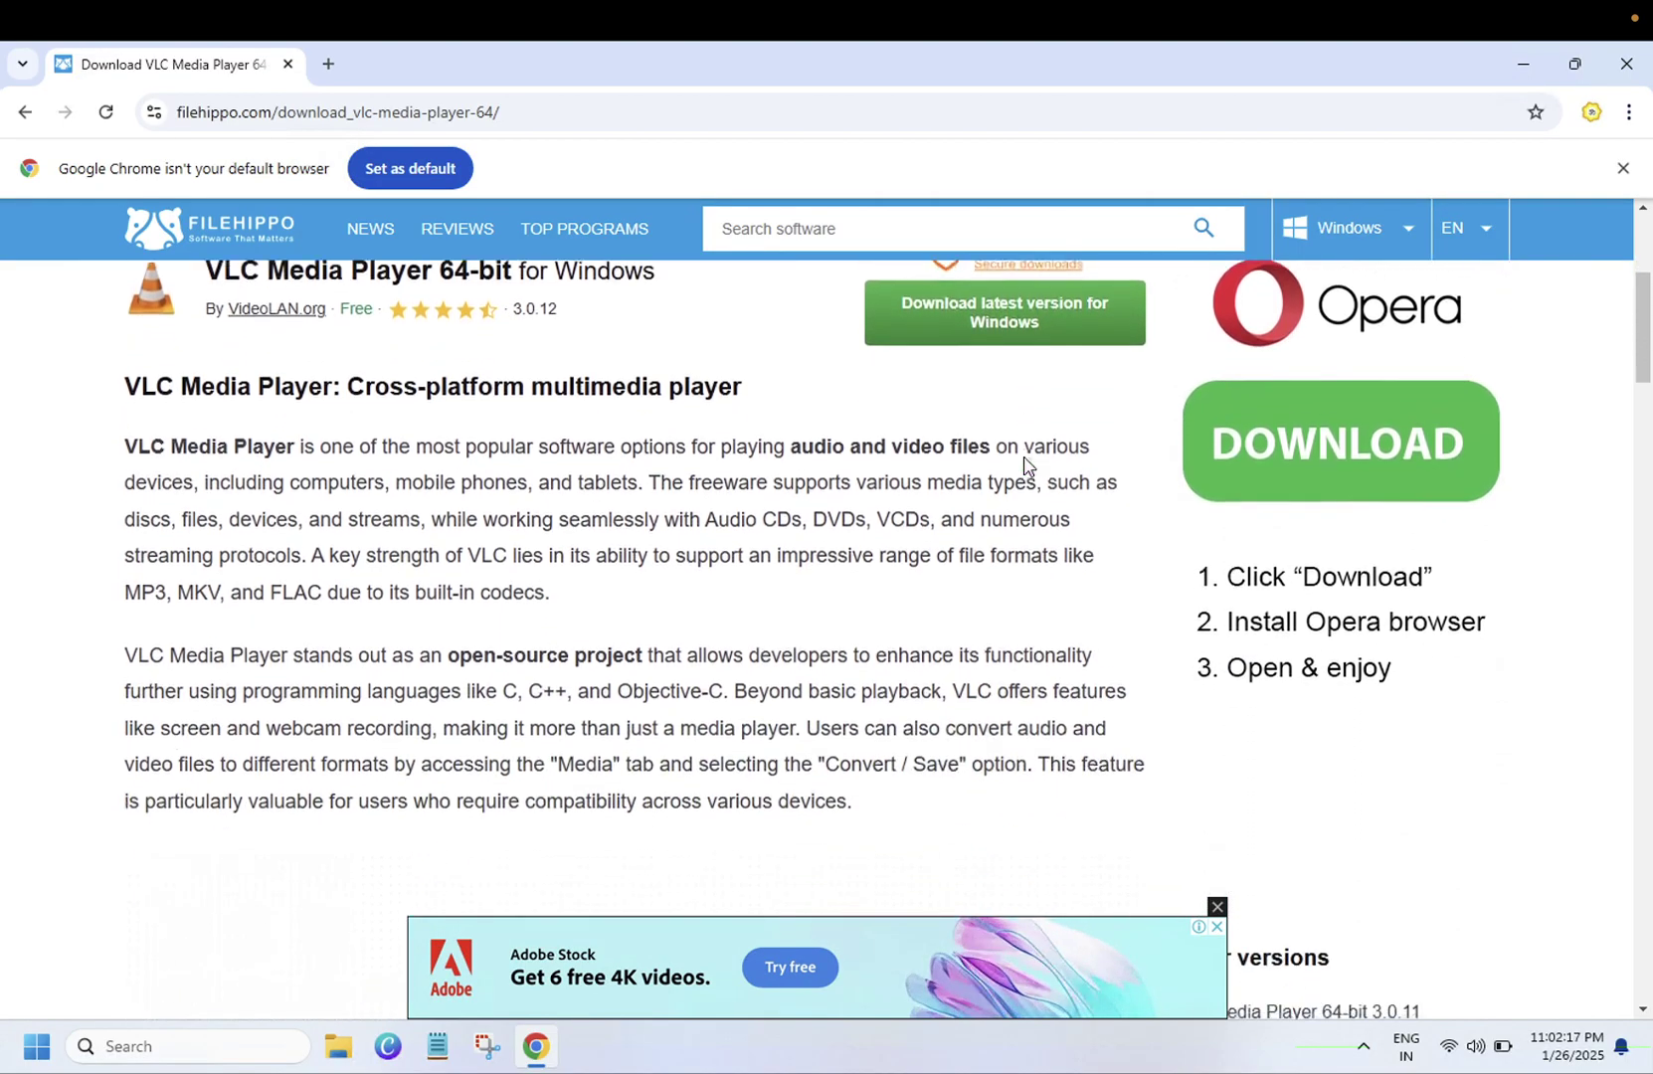
{"action": "scroll", "coordinate": [1026, 465], "scroll_direction": "down", "scroll_amount": 7}
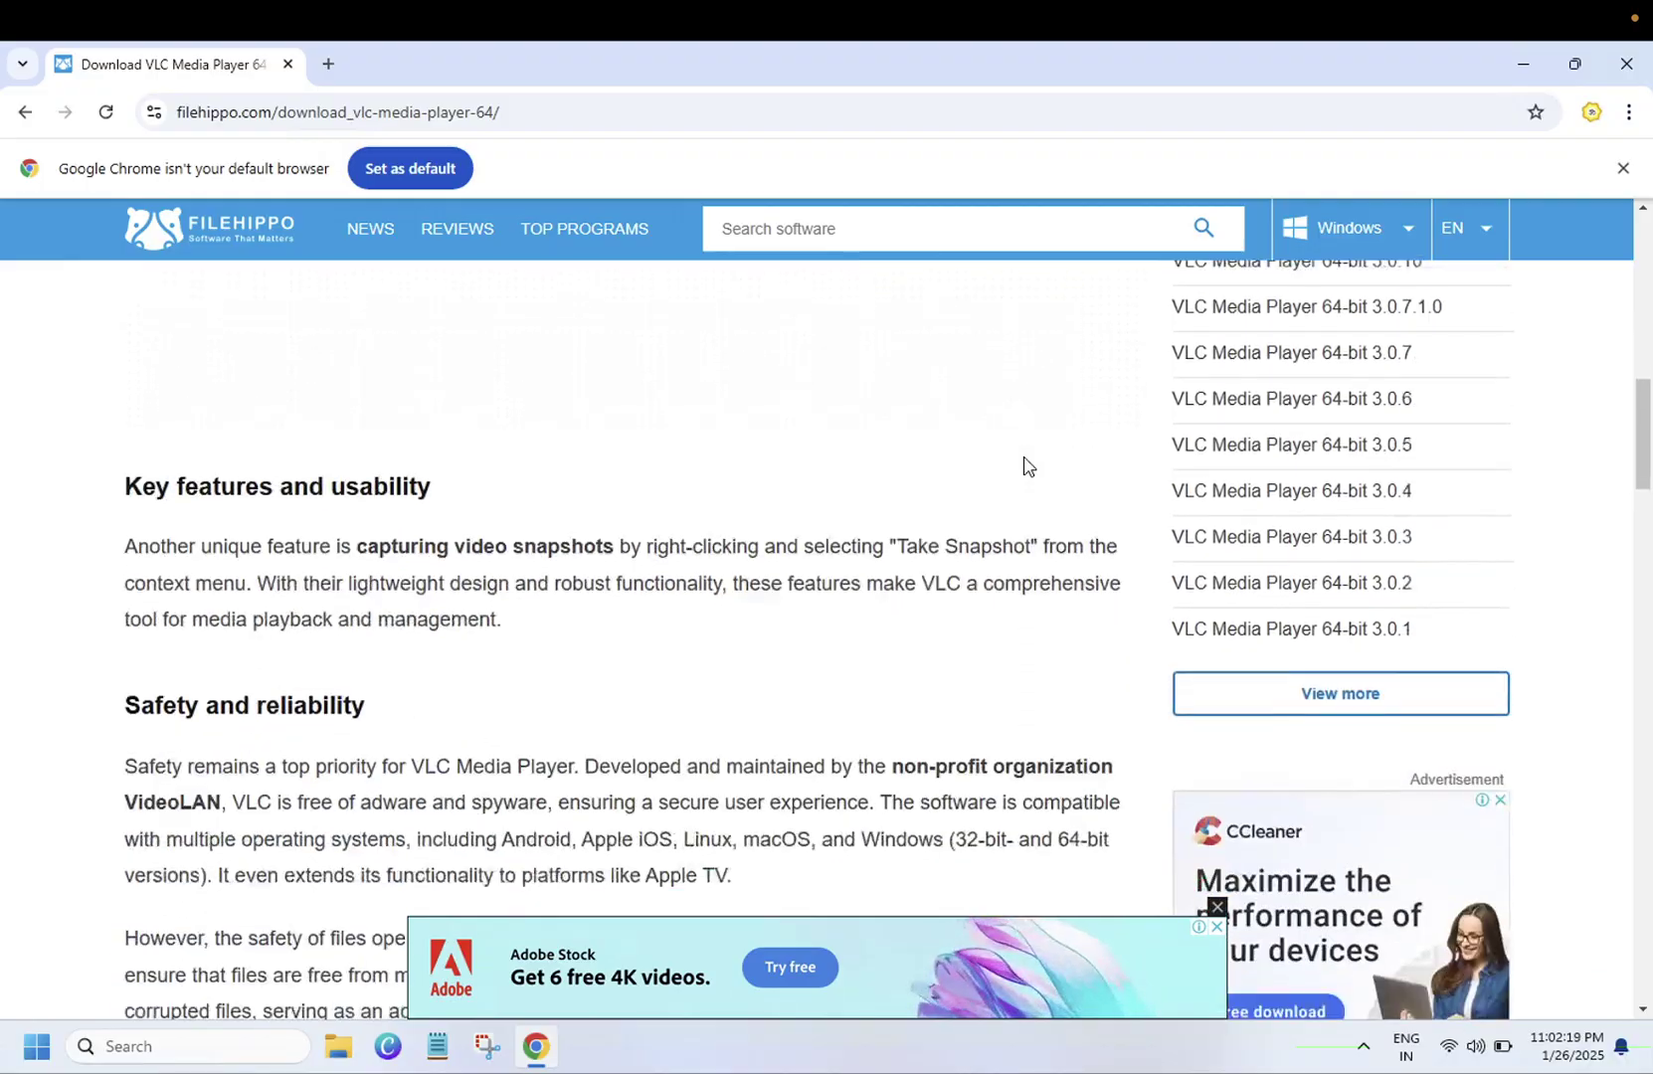
{"action": "scroll", "coordinate": [1026, 465], "scroll_direction": "up", "scroll_amount": 12}
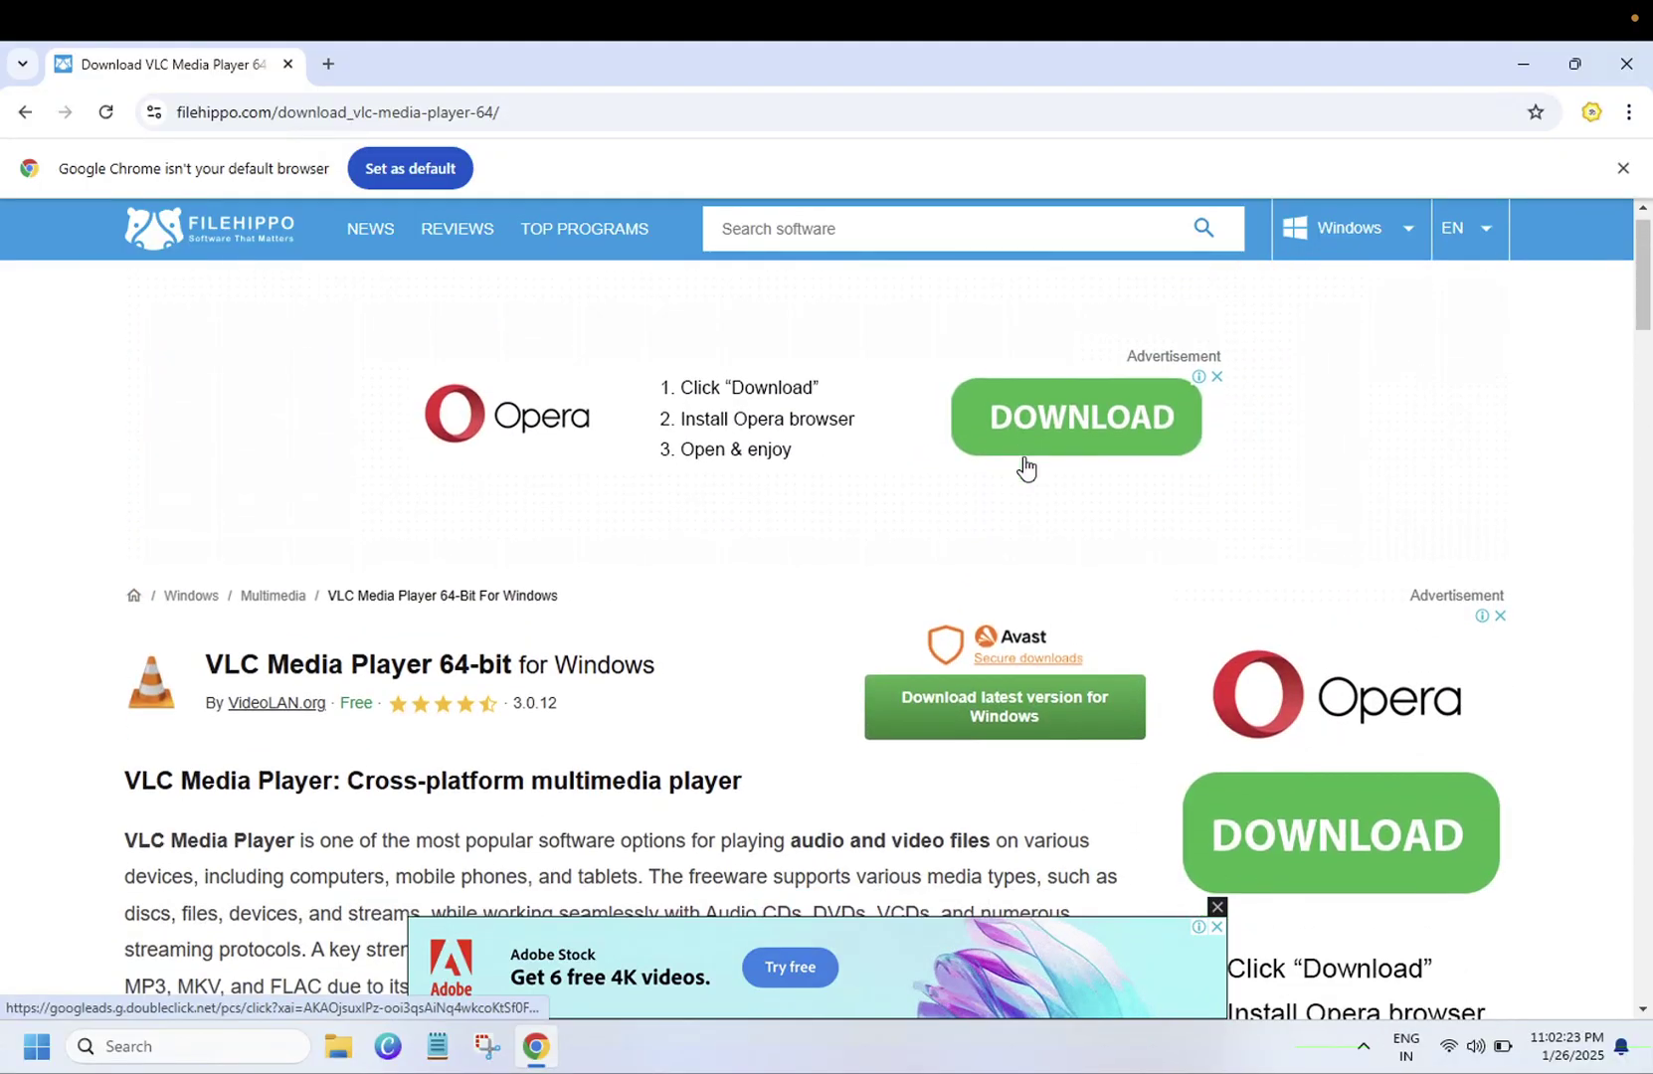
{"action": "scroll", "coordinate": [1027, 465], "scroll_direction": "down", "scroll_amount": 1}
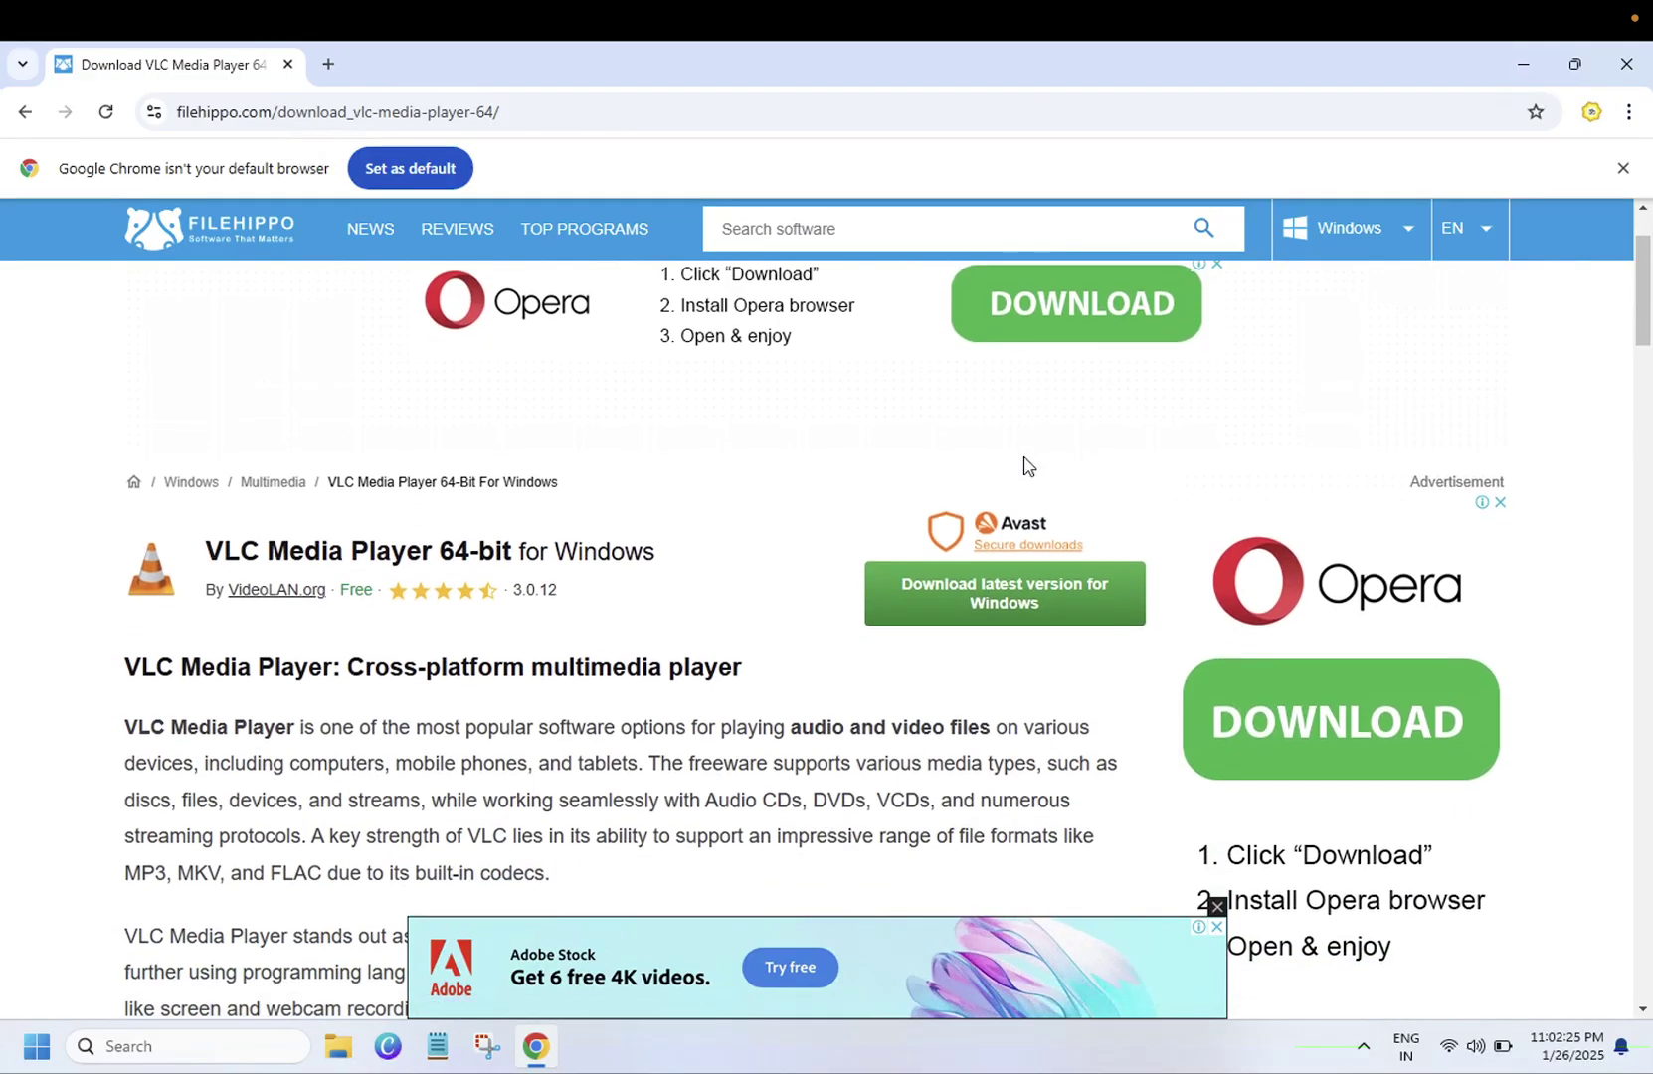
{"action": "scroll", "coordinate": [757, 758], "scroll_direction": "down", "scroll_amount": 1}
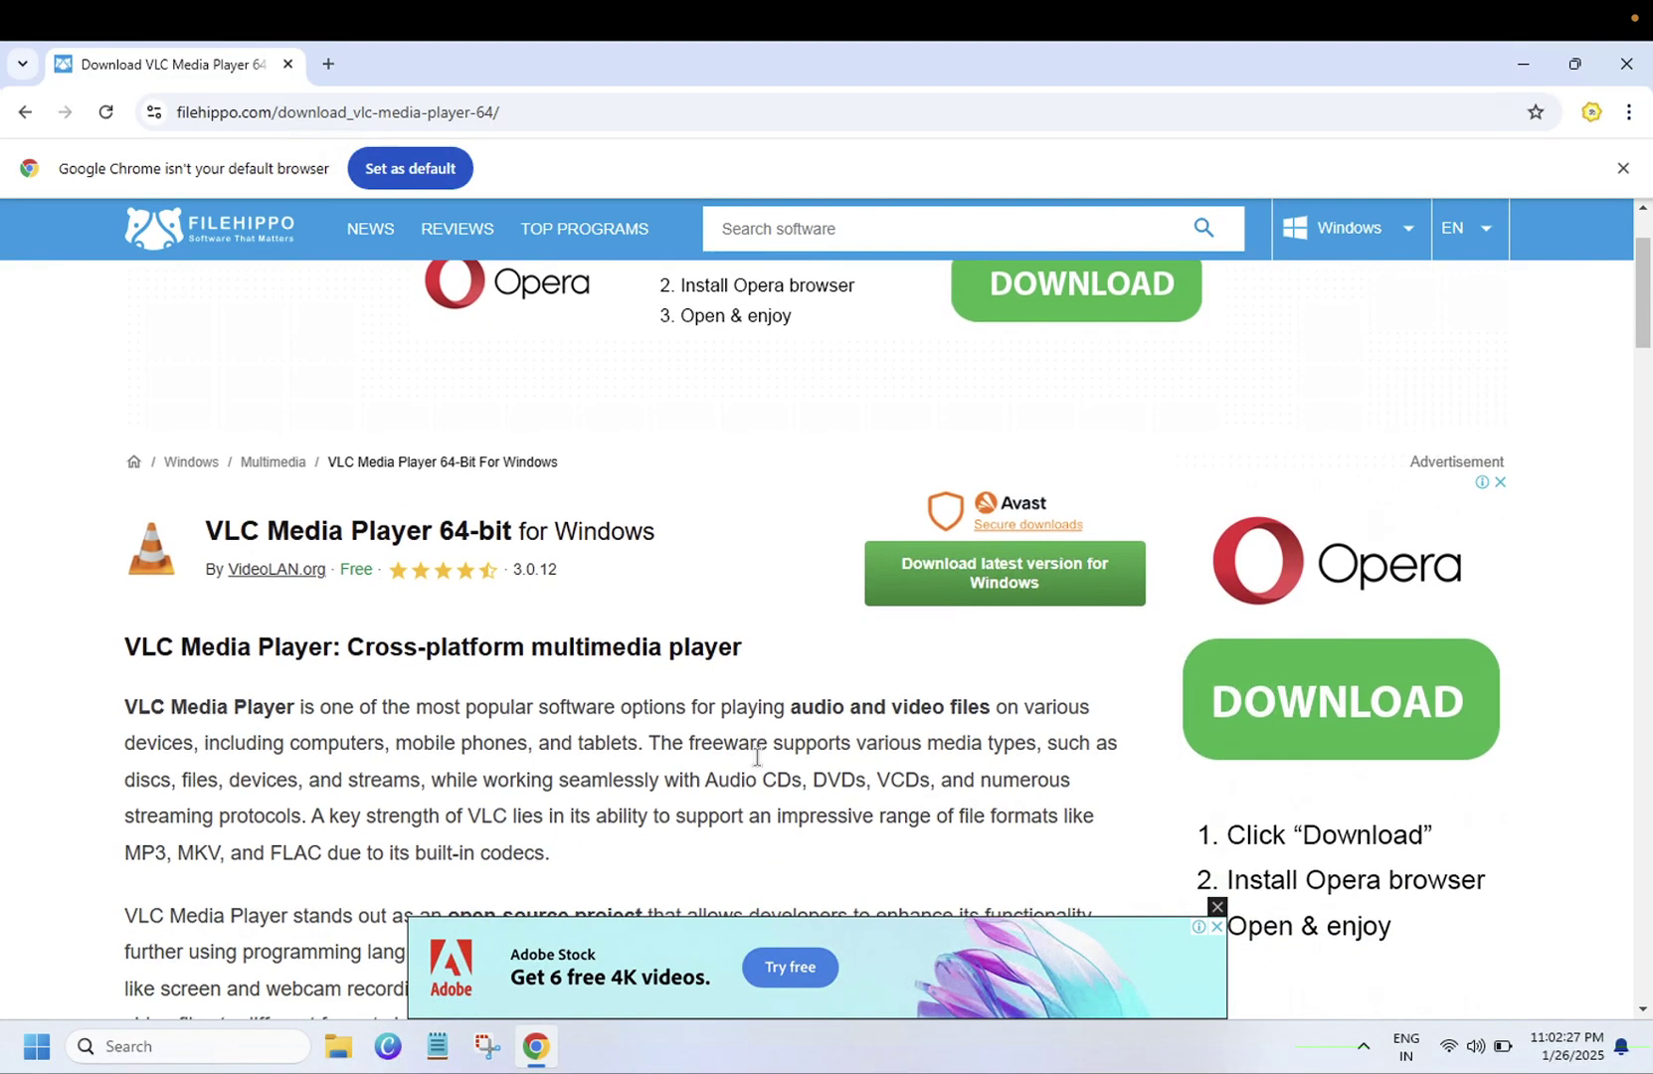
{"action": "left_click", "coordinate": [952, 590]}
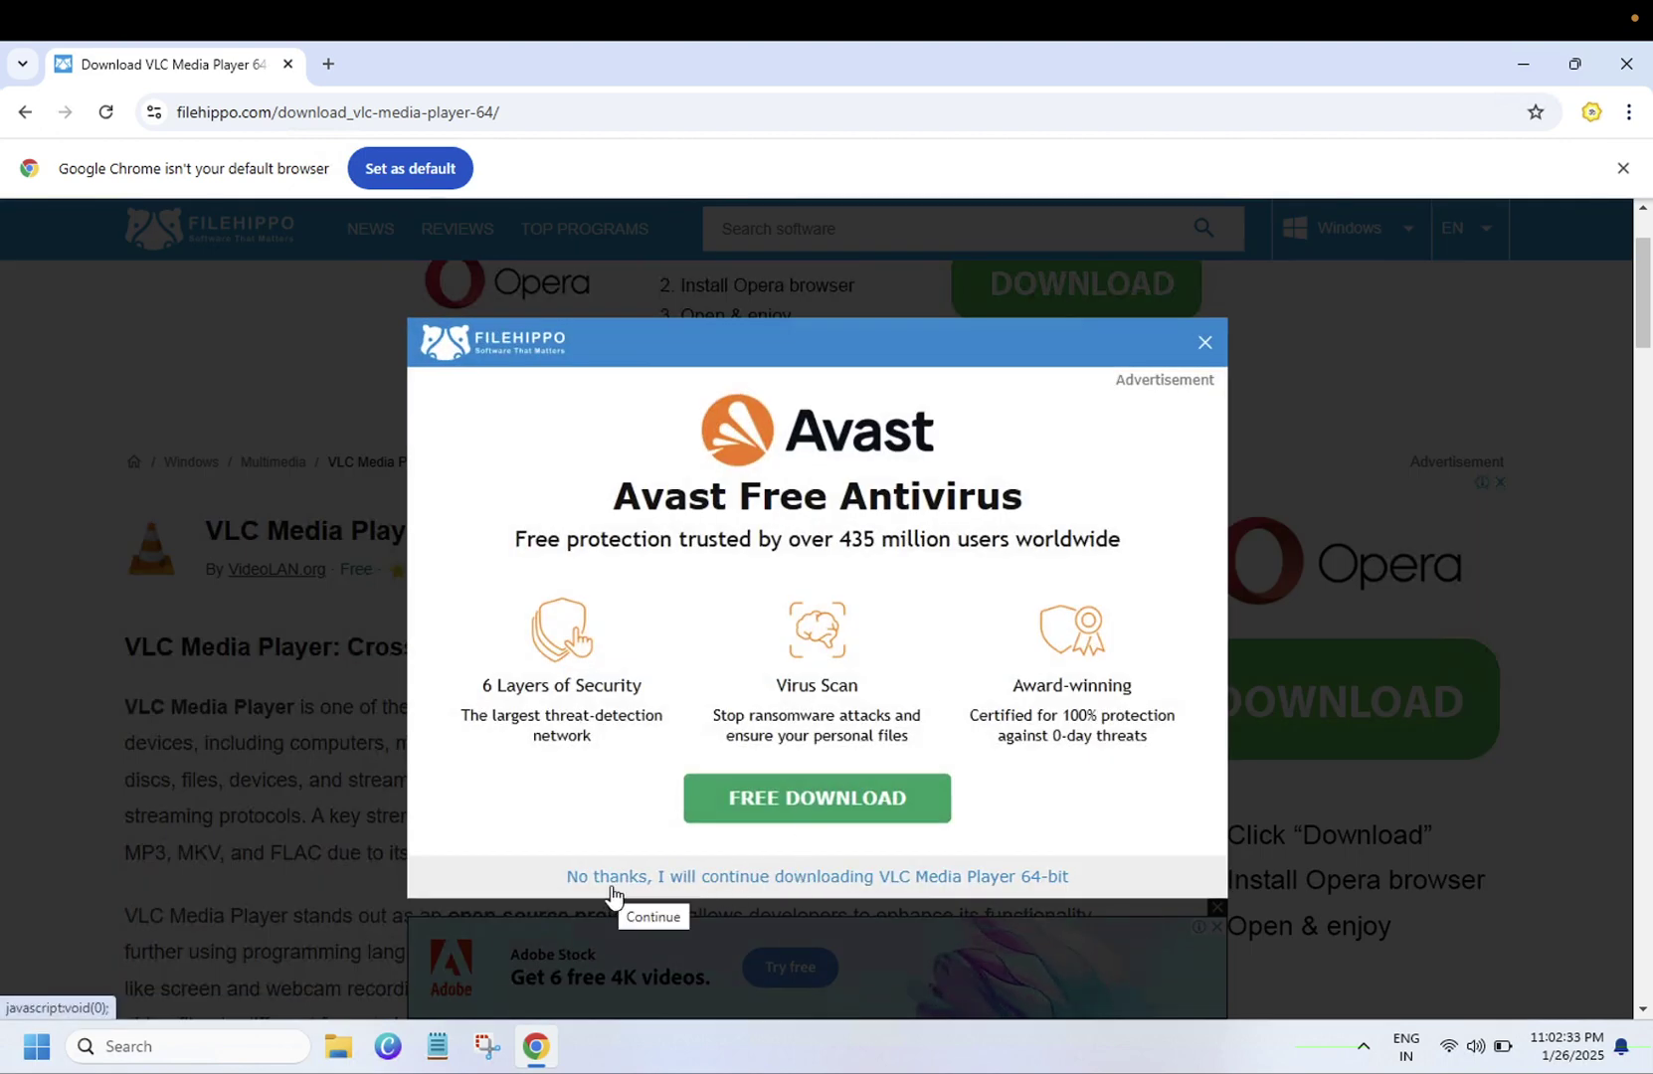
Step: Decline the Avast offer so vlc-3.0.12-win64.exe downloads, and check its progress in Chrome's downloads
{"action": "left_click", "coordinate": [952, 877]}
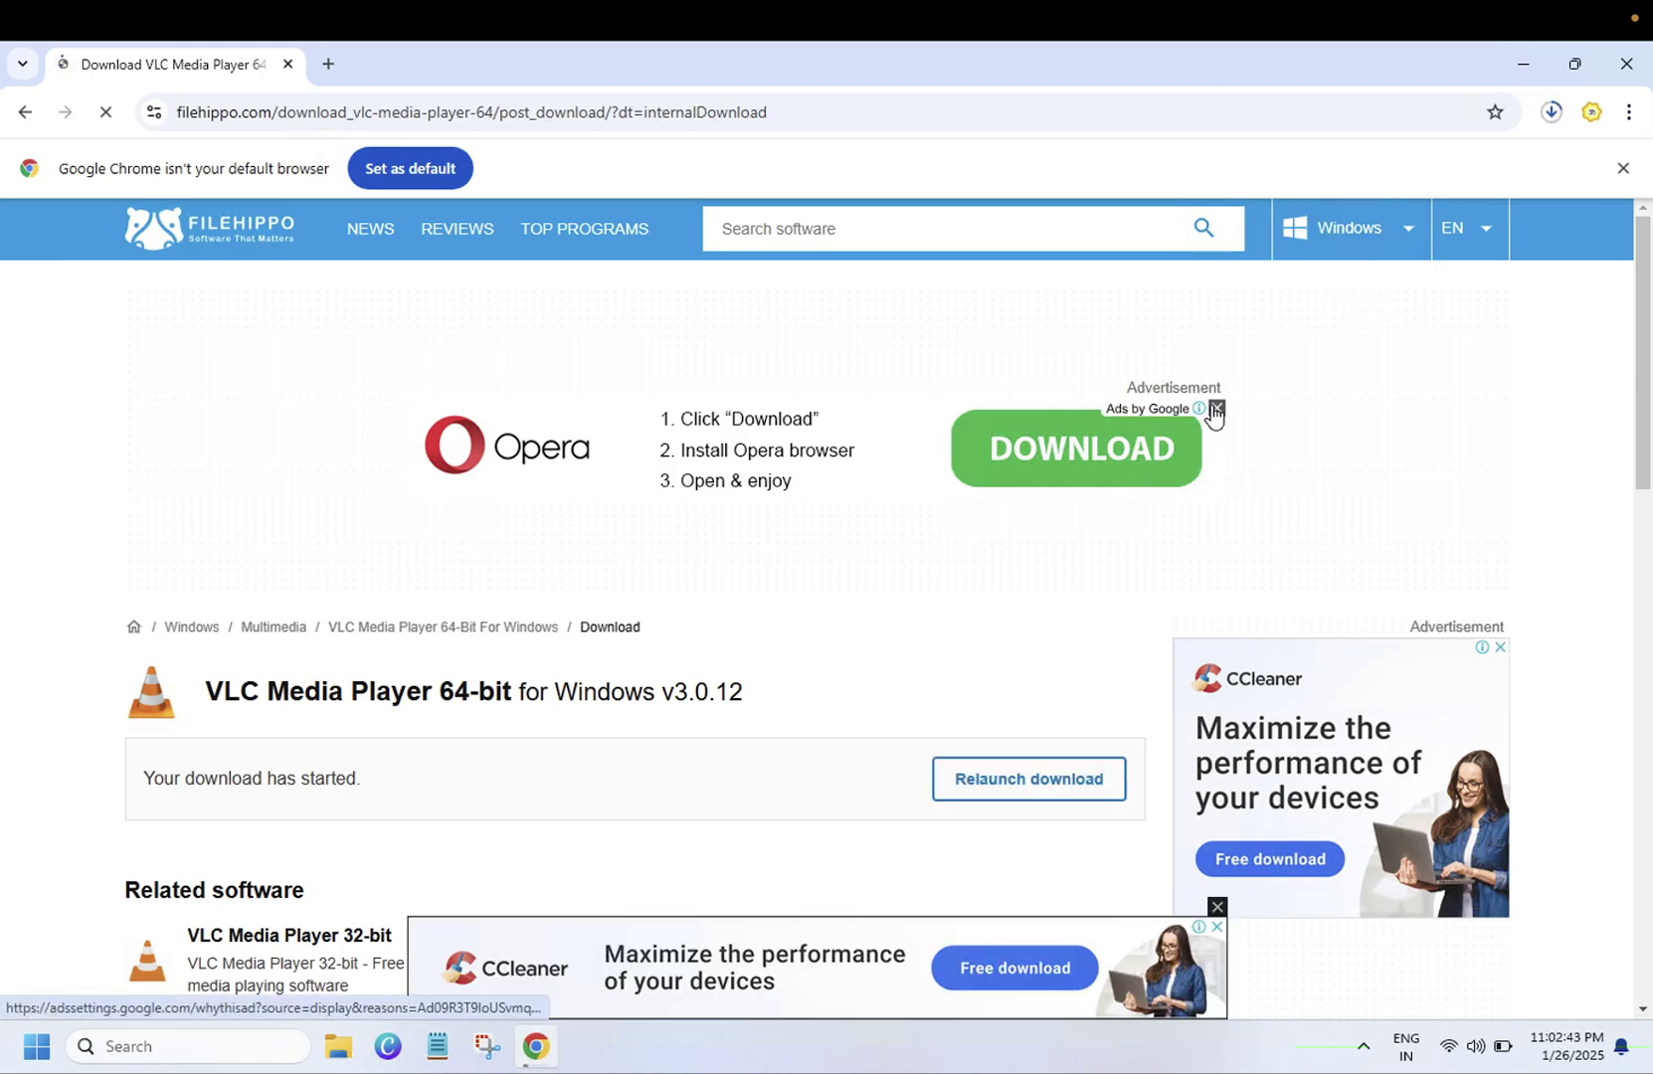
{"action": "left_click", "coordinate": [1553, 113]}
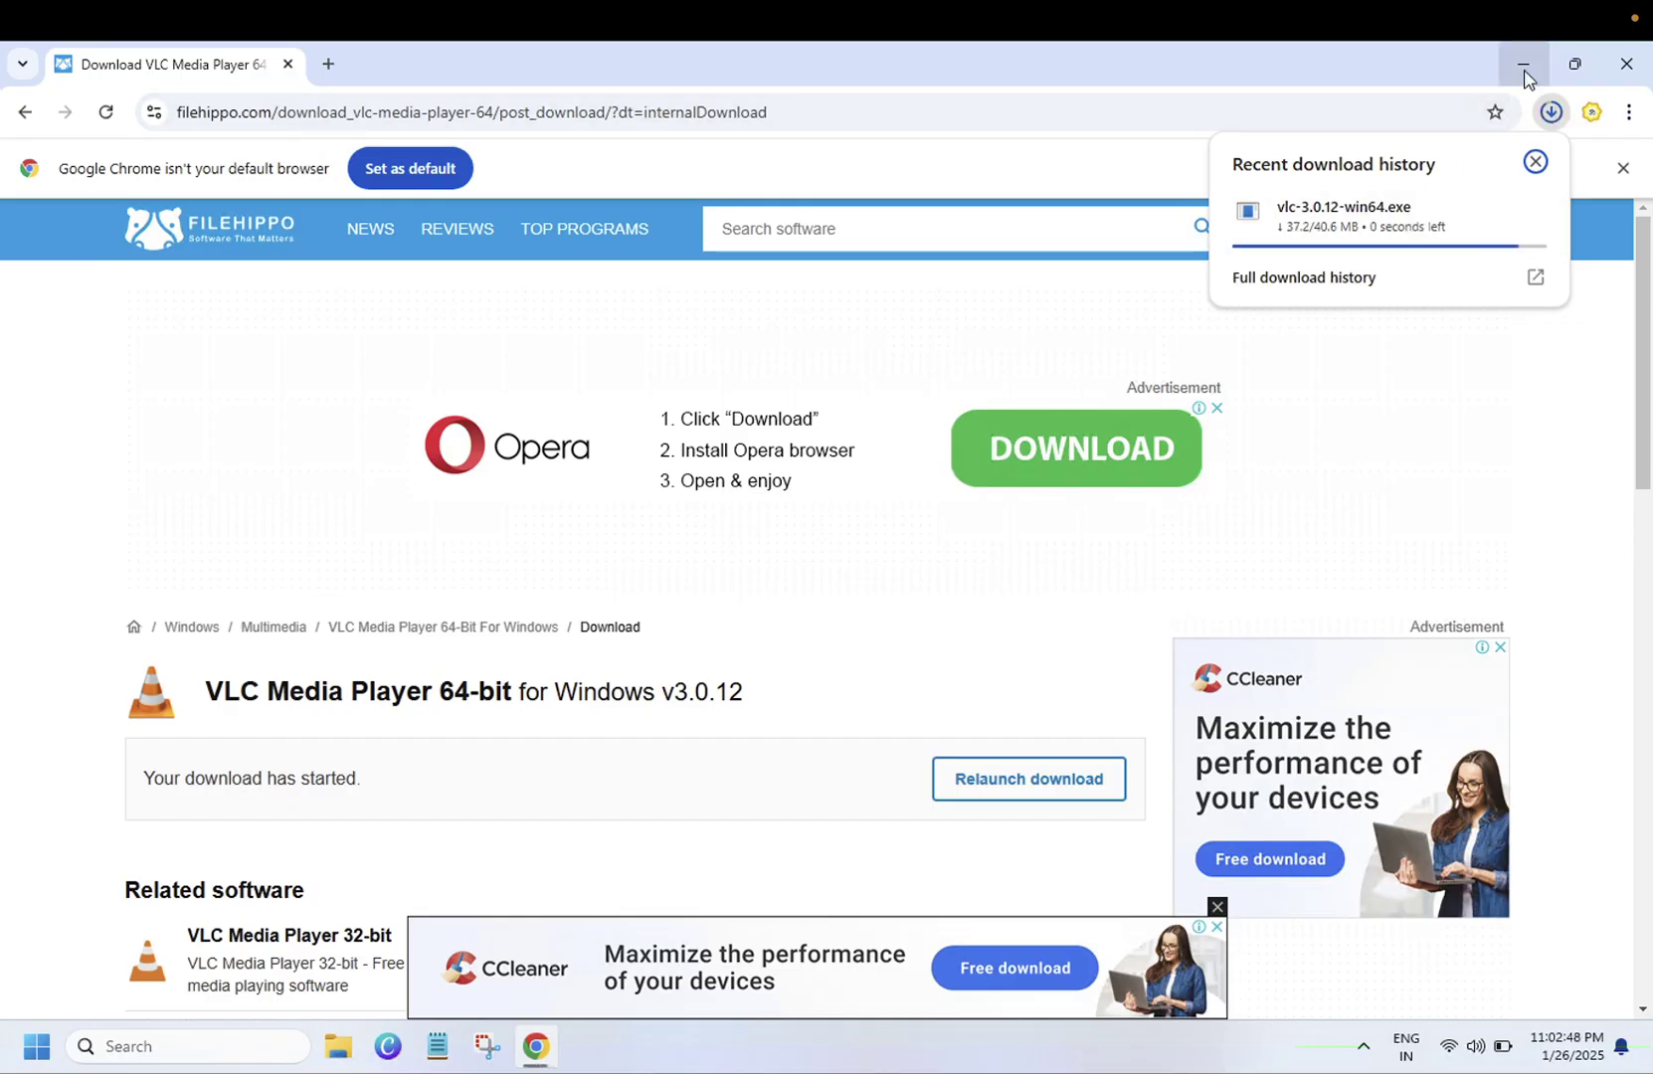
Step: Minimize Chrome to reveal the Windows desktop
{"action": "left_click", "coordinate": [1524, 68]}
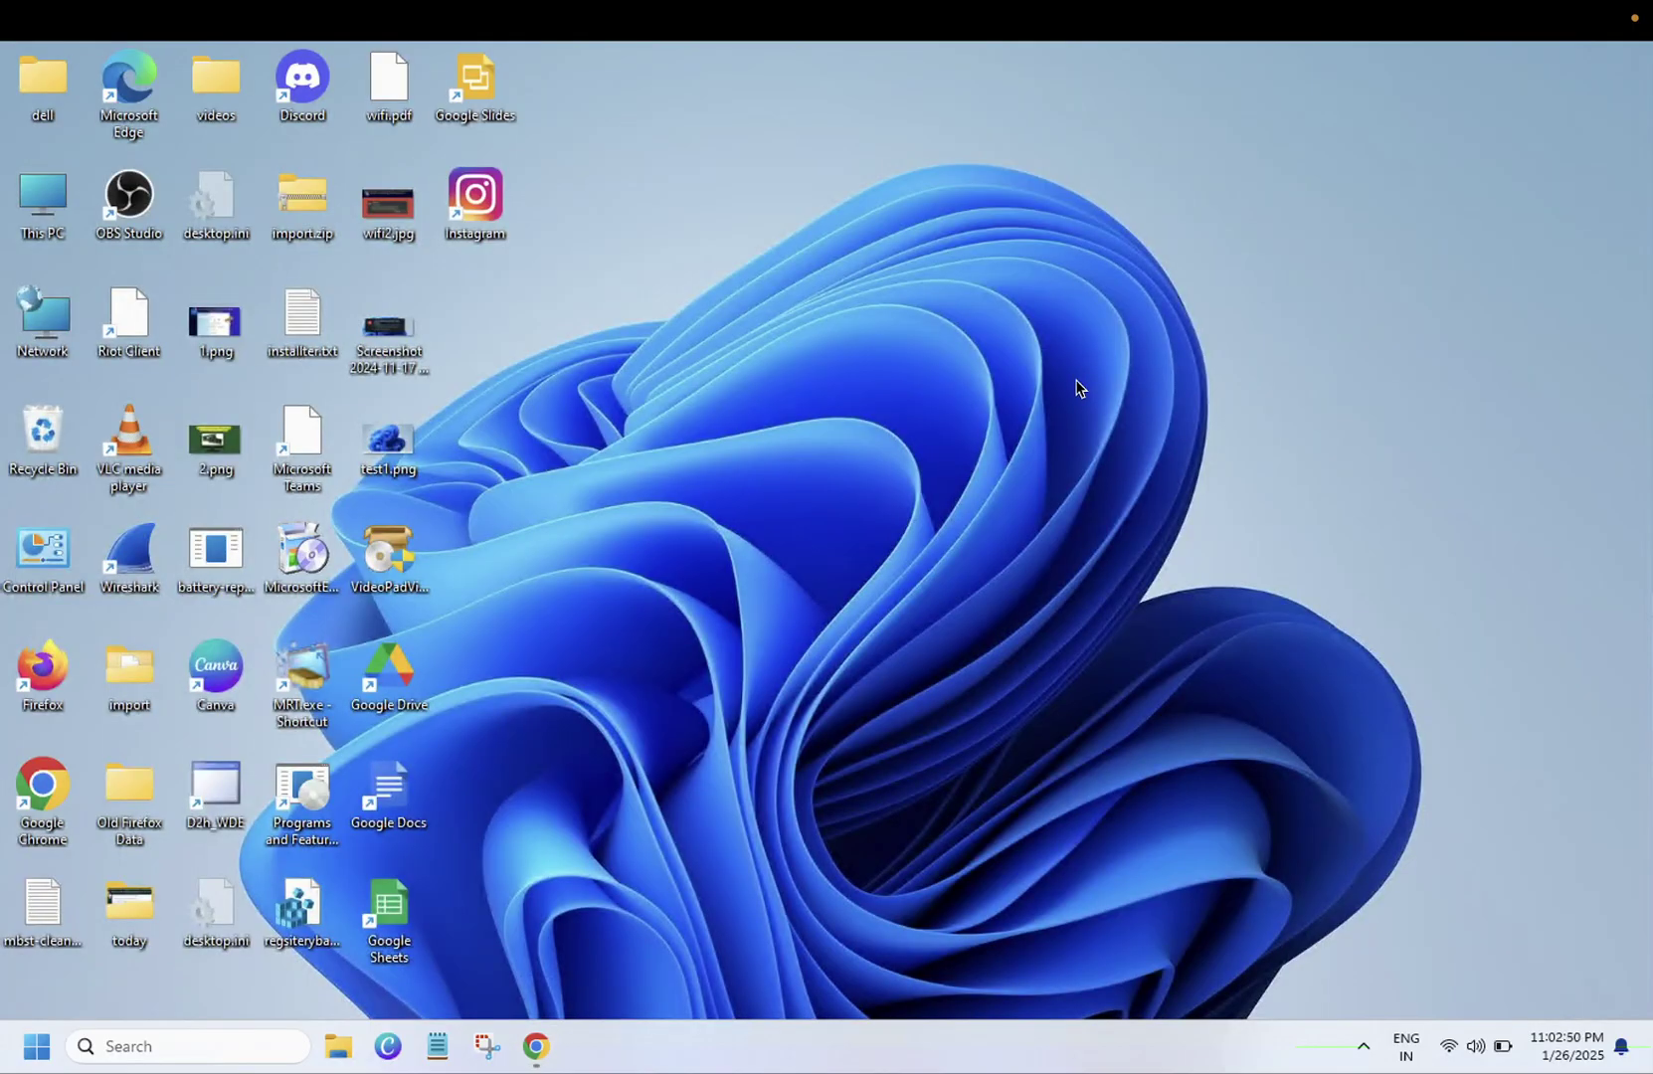